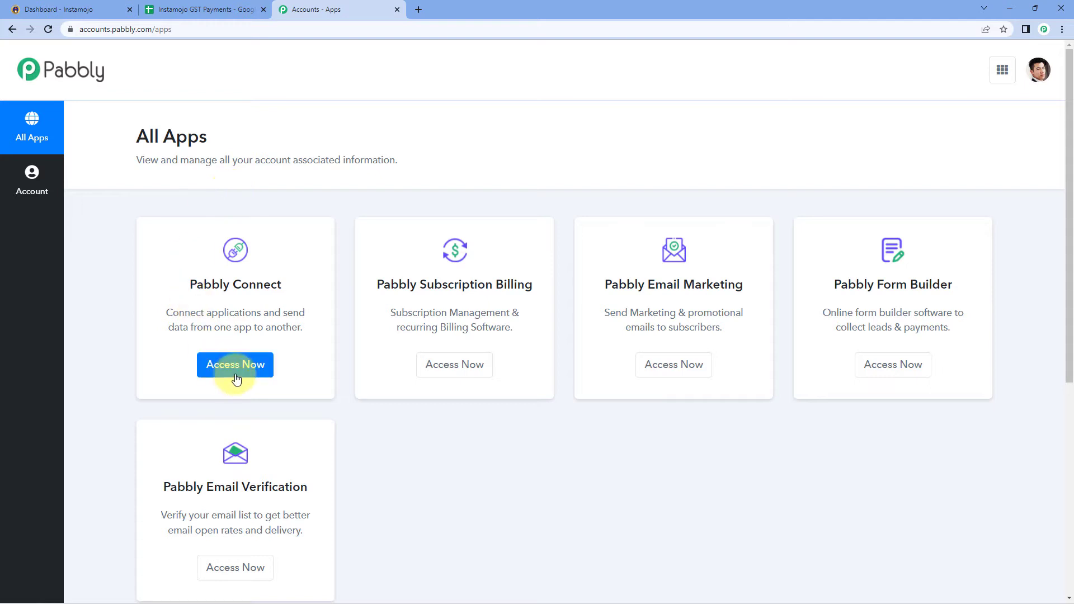
Open Pabbly Connect and start a new workflow named 'Instamojo to Google Sheets GST Details'
click(237, 370)
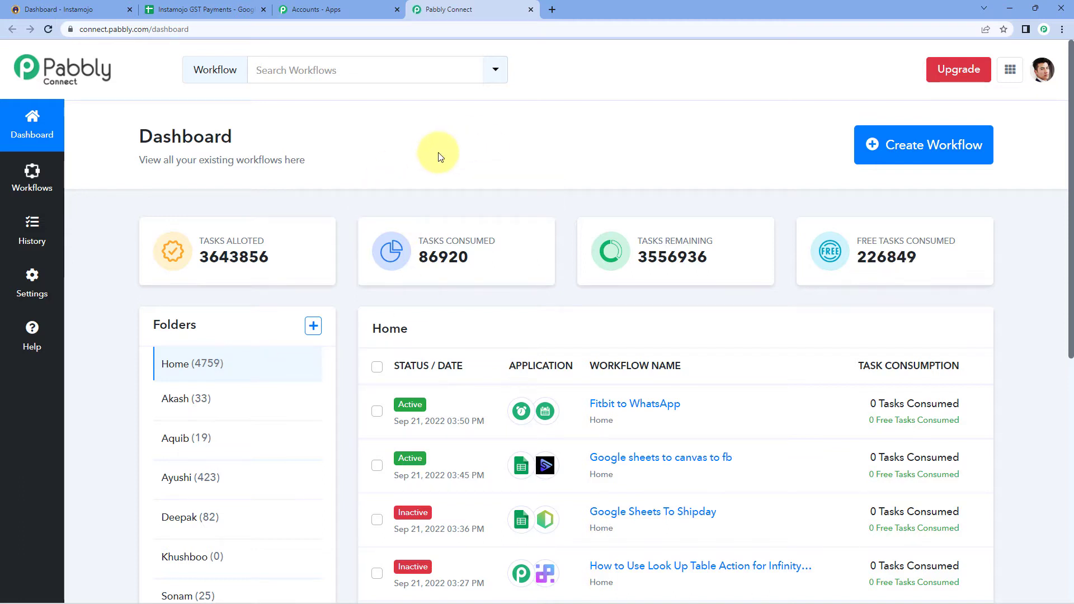
click(933, 145)
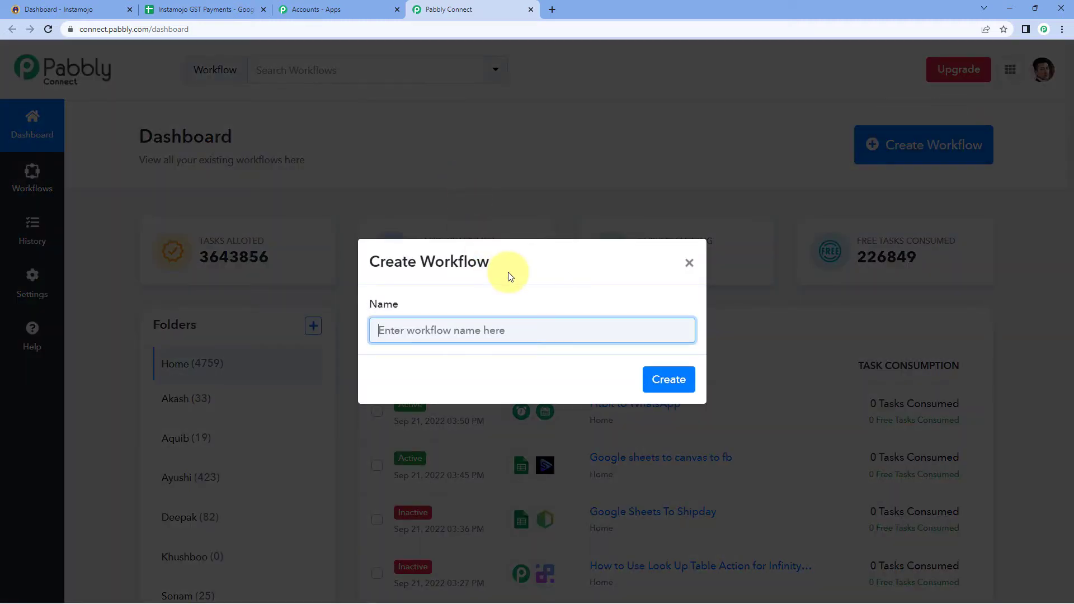
text(Instam)
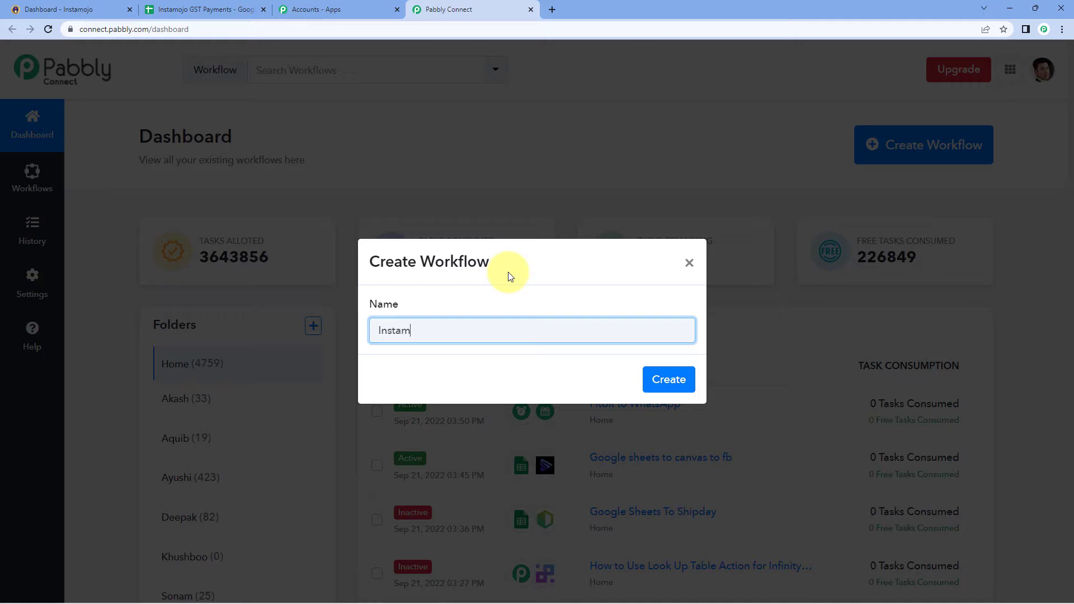
text(ojo to Google Sheets)
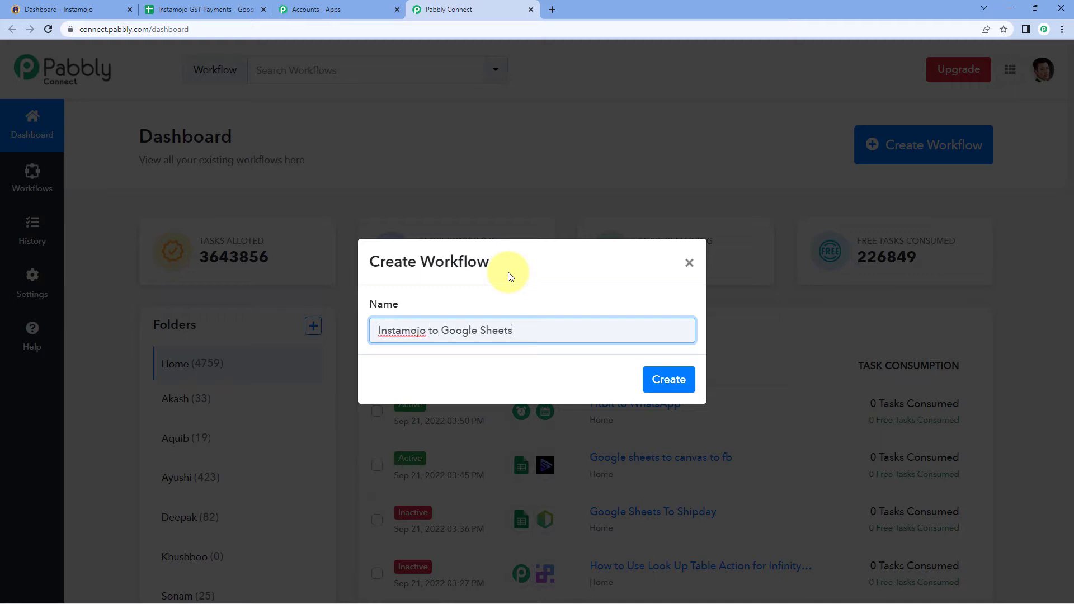
text( GST Details)
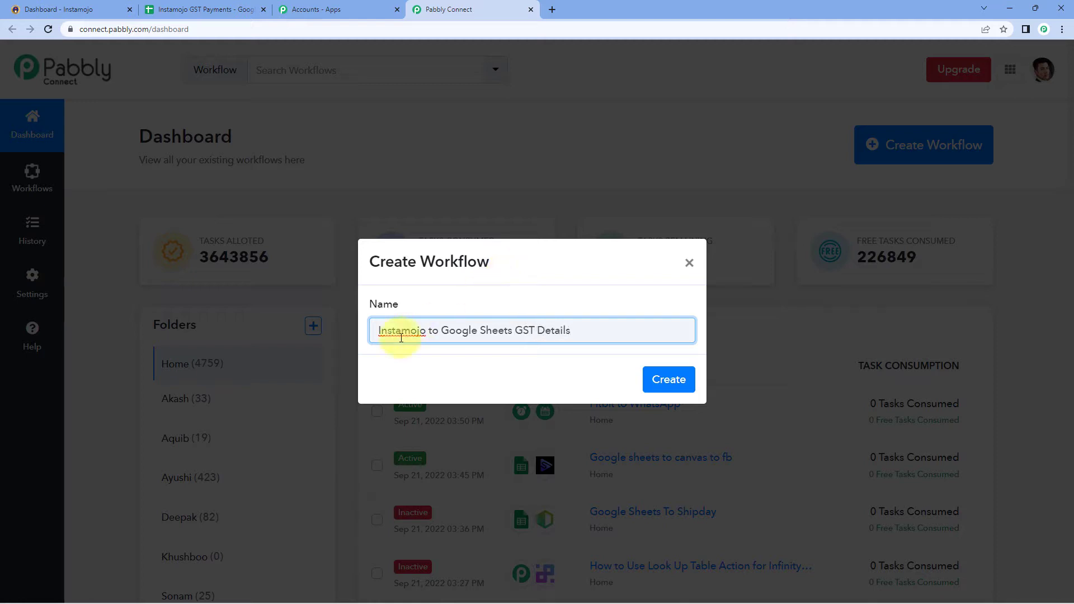
Create the workflow and expand the 'Choose Your First Application' trigger card
click(659, 379)
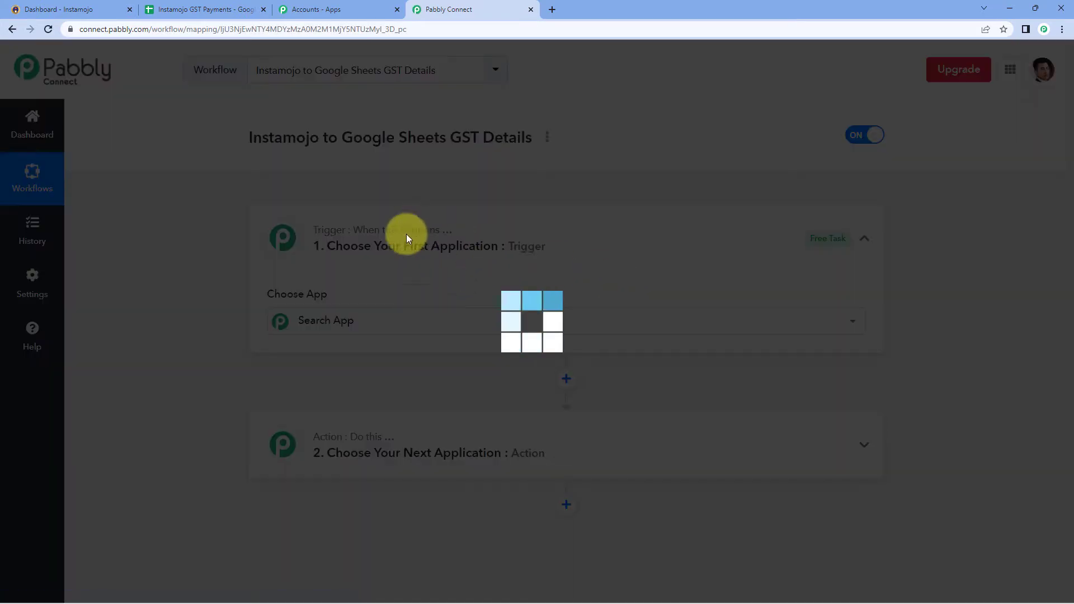
scroll(223, 240, down, 1)
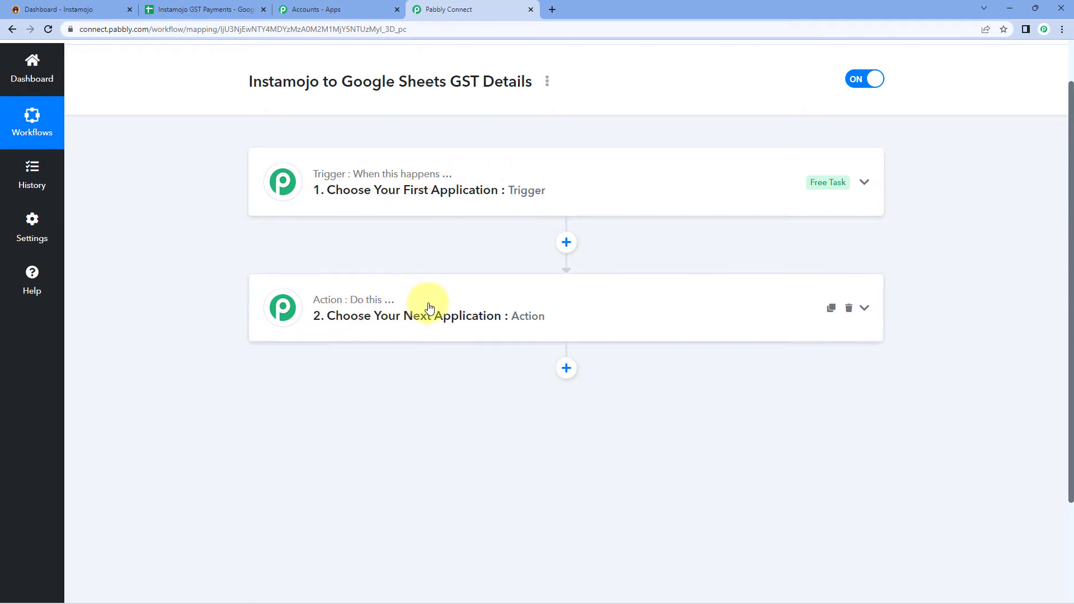
click(332, 174)
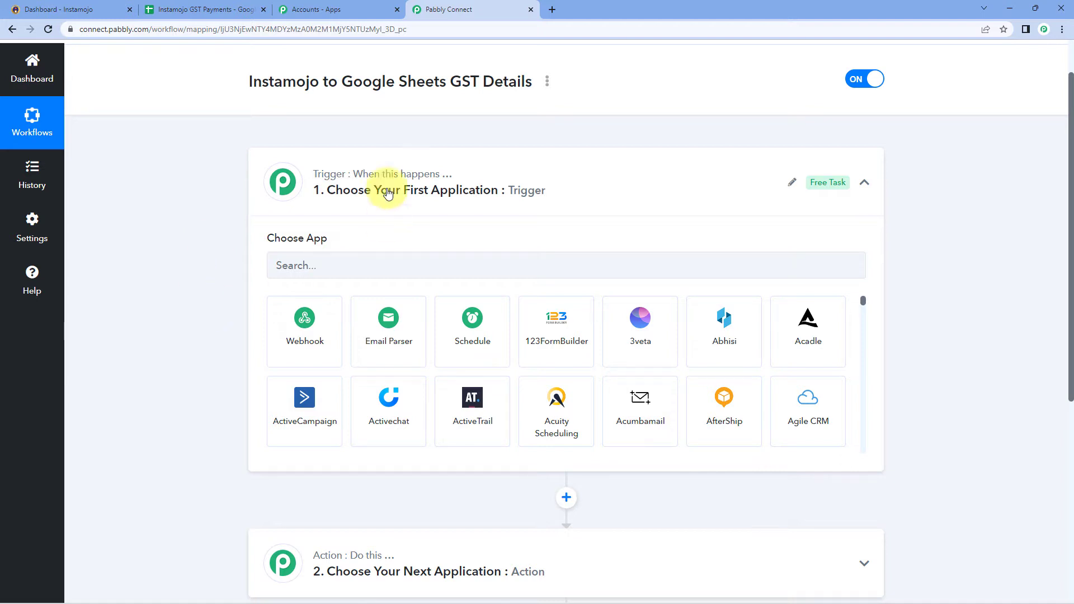
Set the trigger app to Instamojo with New Sale as the trigger event
scroll(299, 206, down, 1)
click(301, 209)
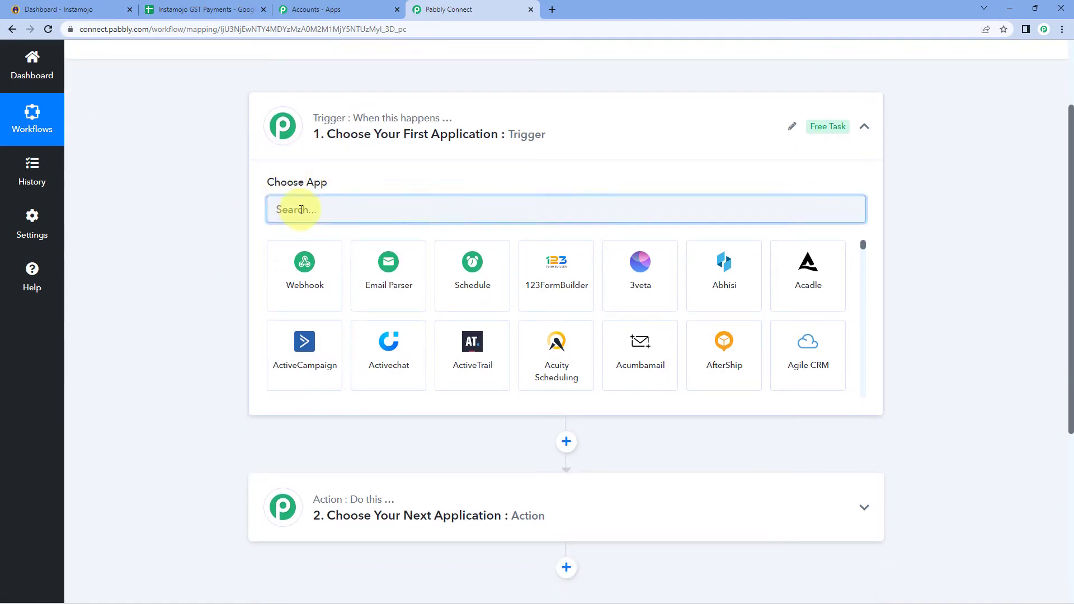
text(Instma)
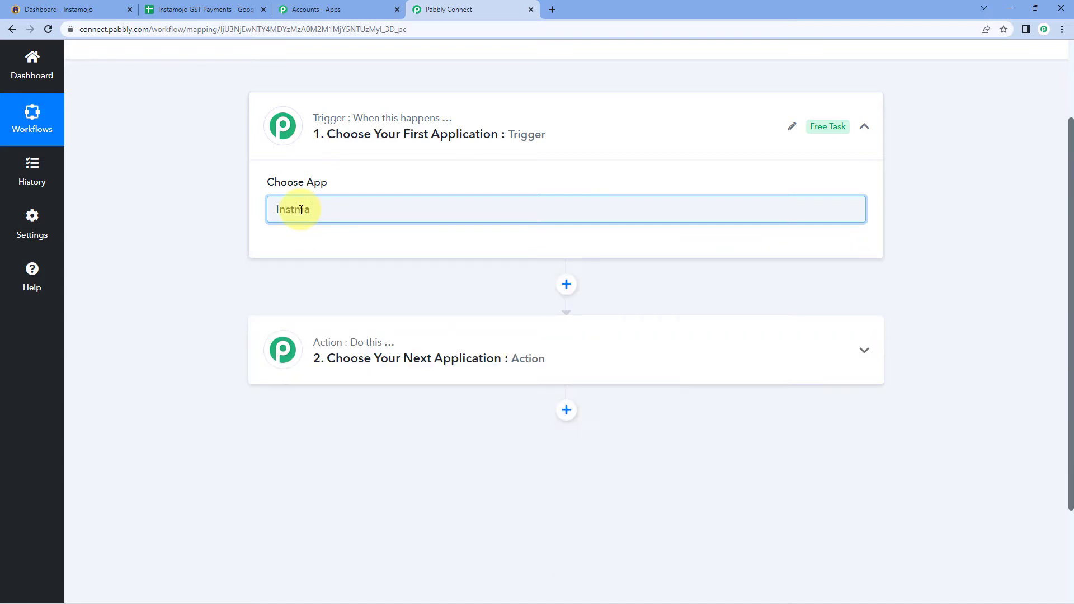
key(BackSpace)
key(BackSpace)
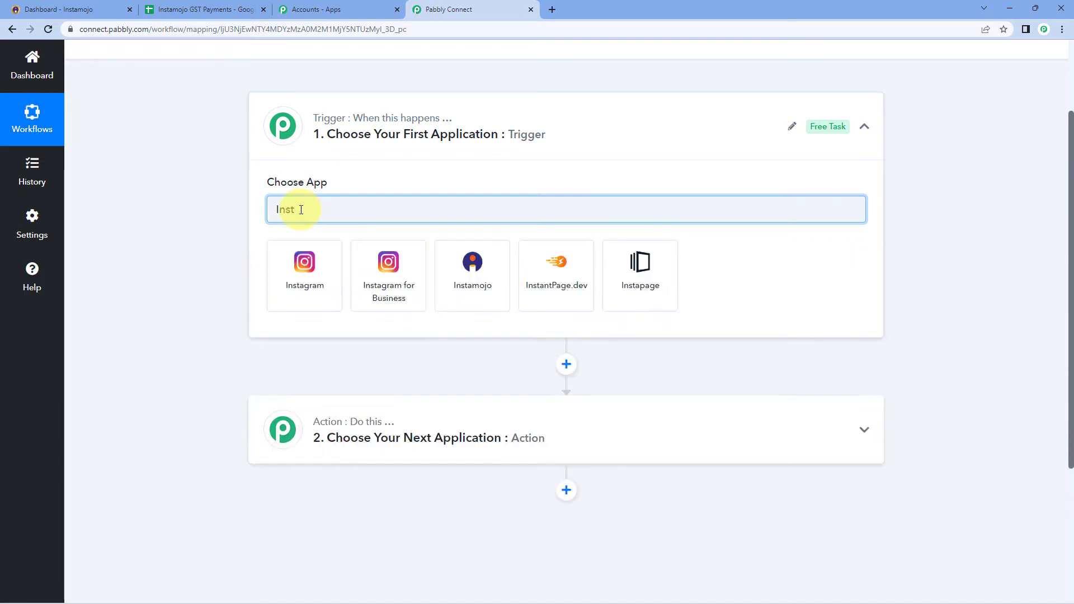
text(amojo)
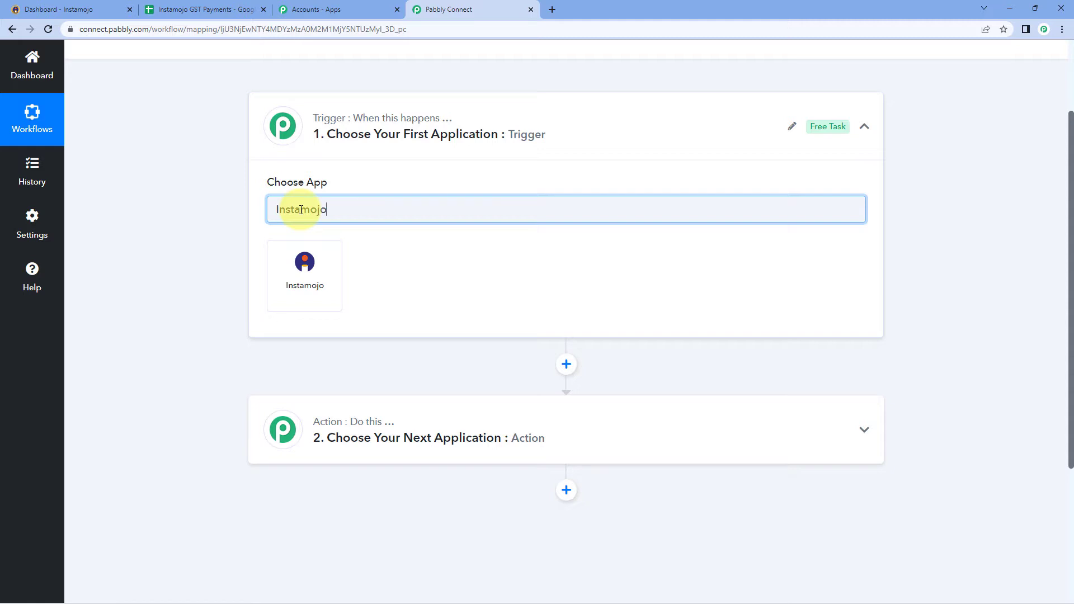
click(305, 296)
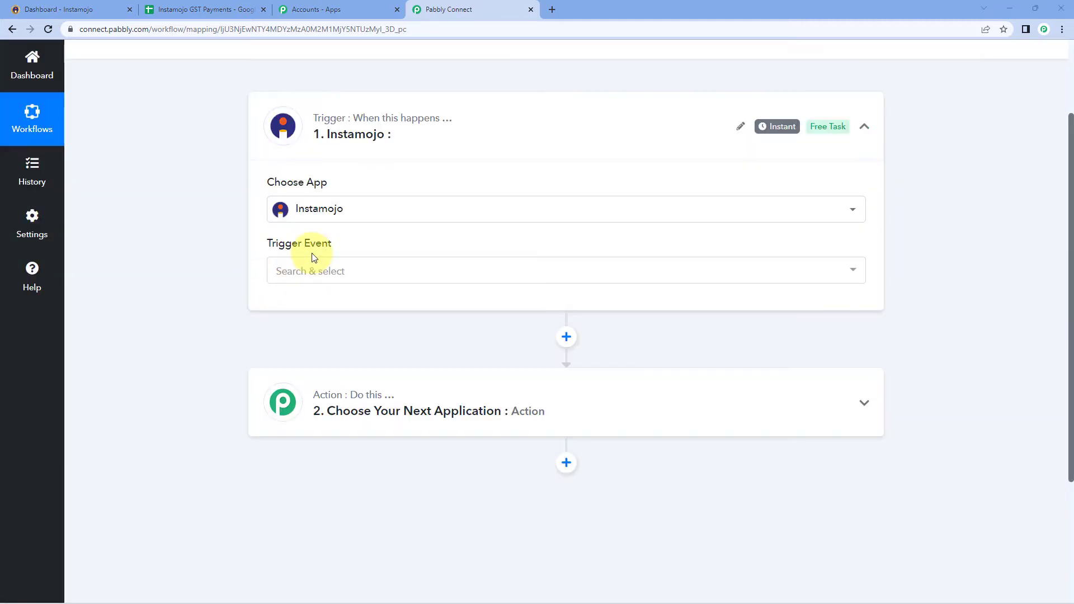
click(342, 274)
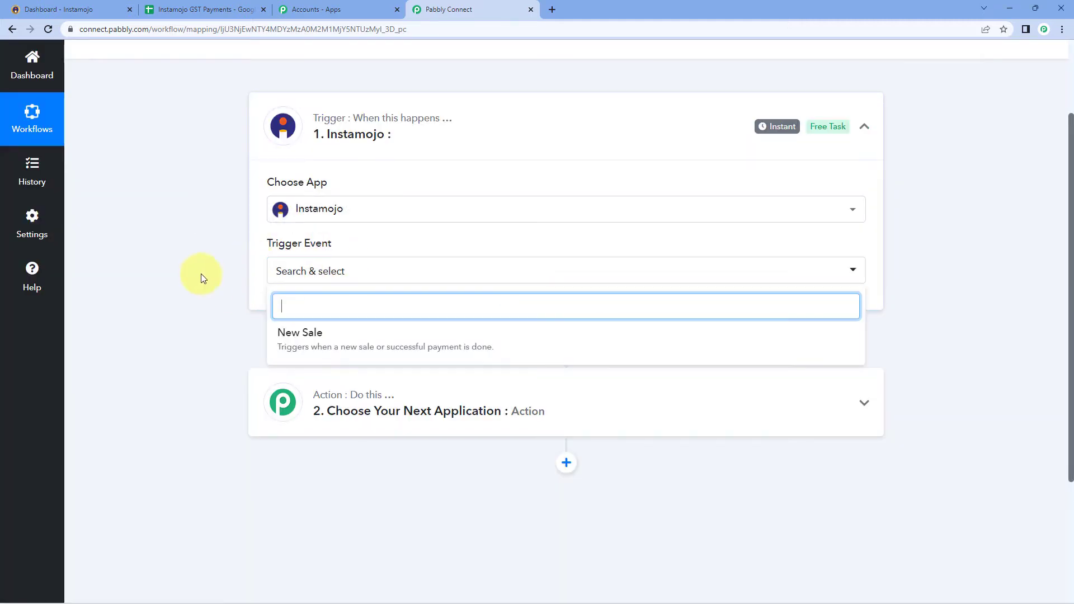
scroll(200, 273, down, 2)
click(296, 229)
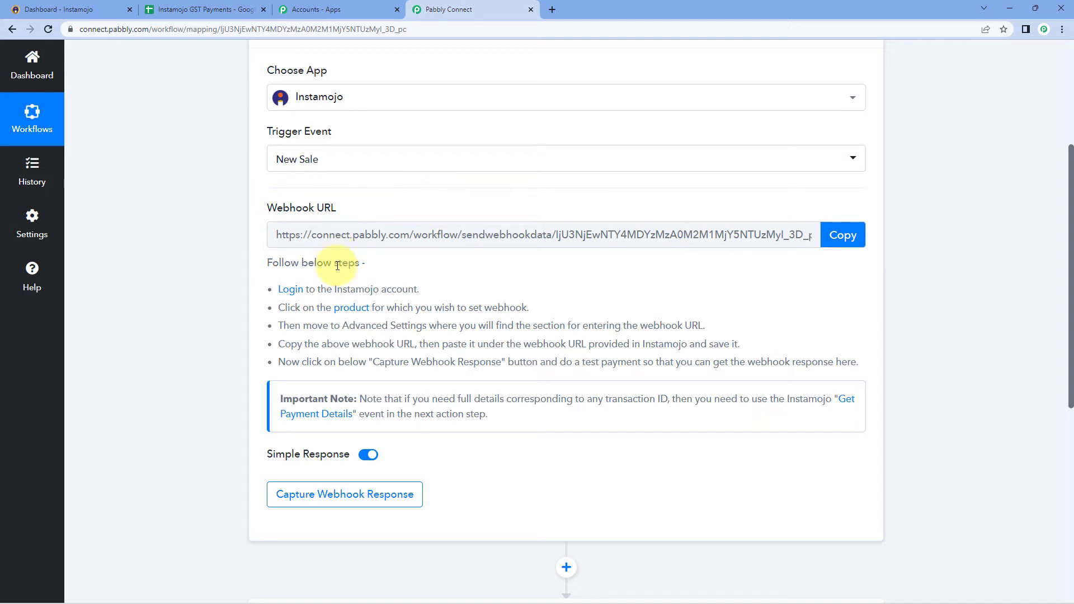
Copy the webhook URL, start capturing the webhook response, and switch to Instamojo
drag(274, 279, 867, 364)
click(772, 327)
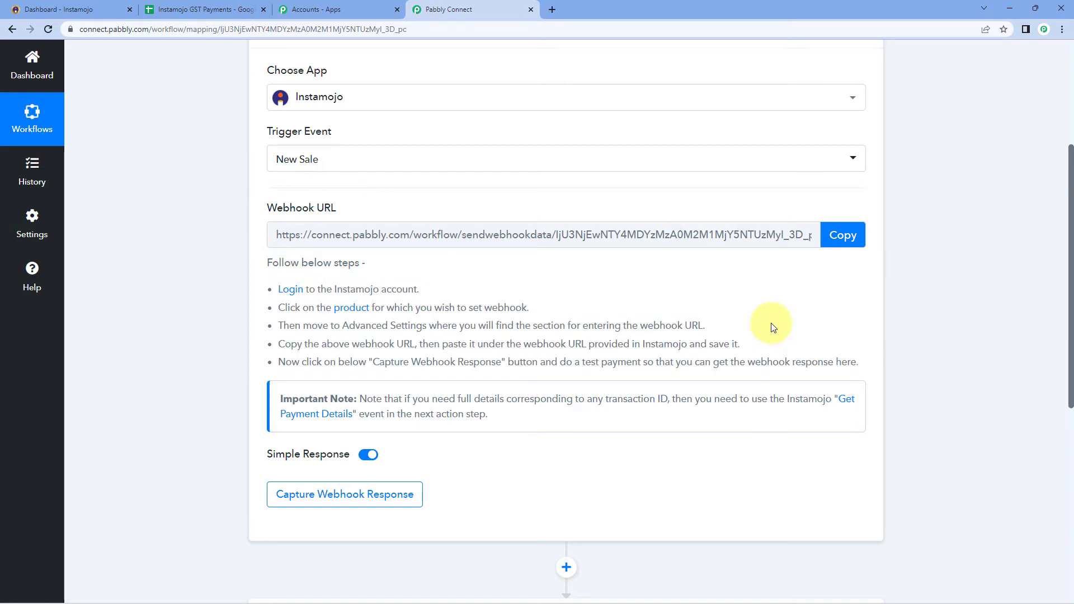
click(831, 246)
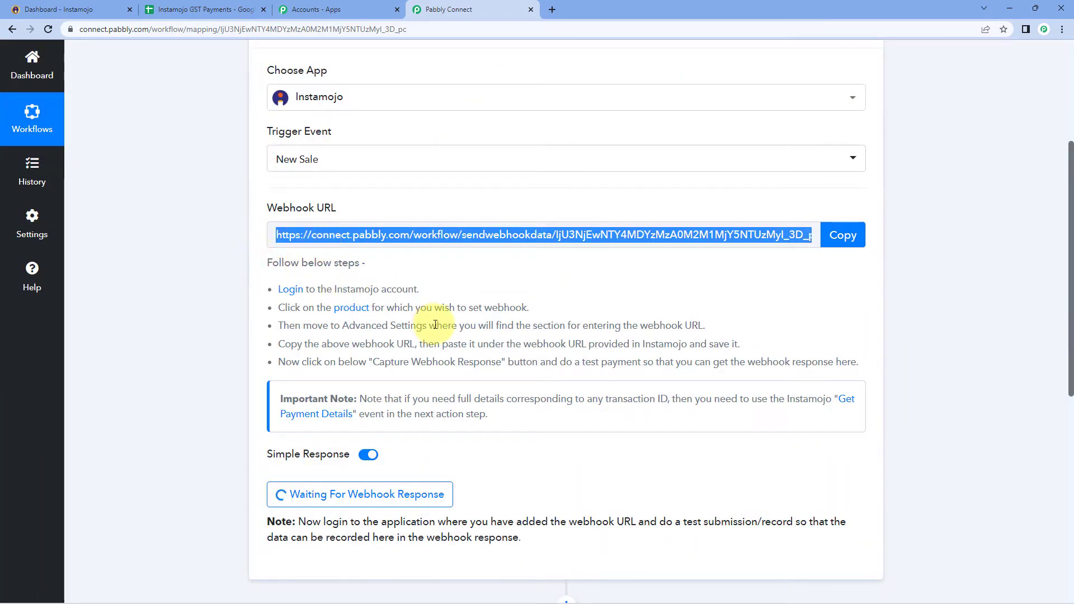
click(53, 10)
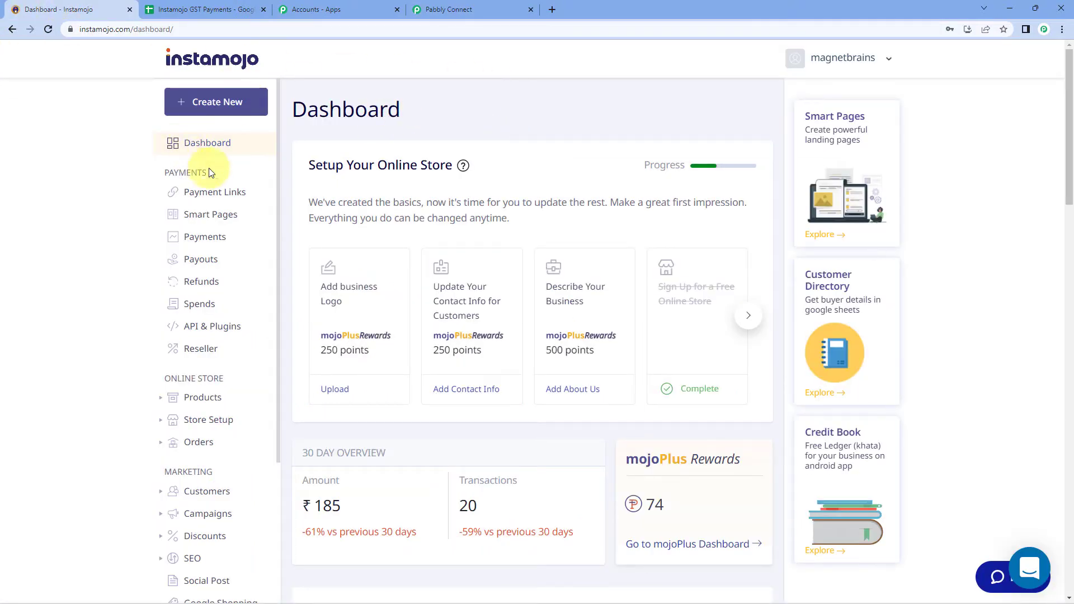
Open the New Store page in Smart Pages via its Edit Page action
click(214, 218)
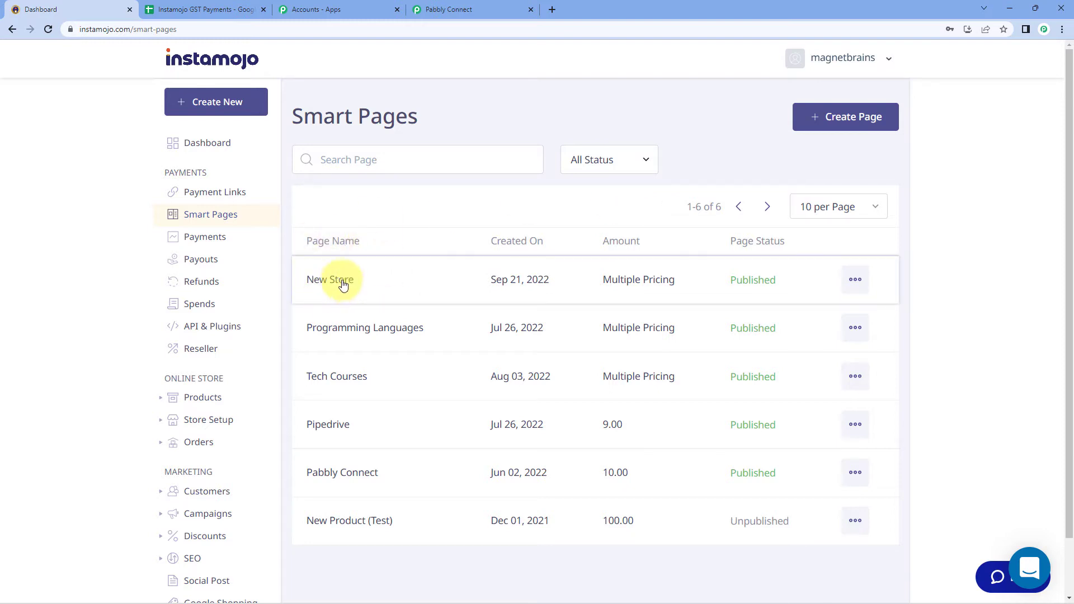
click(855, 282)
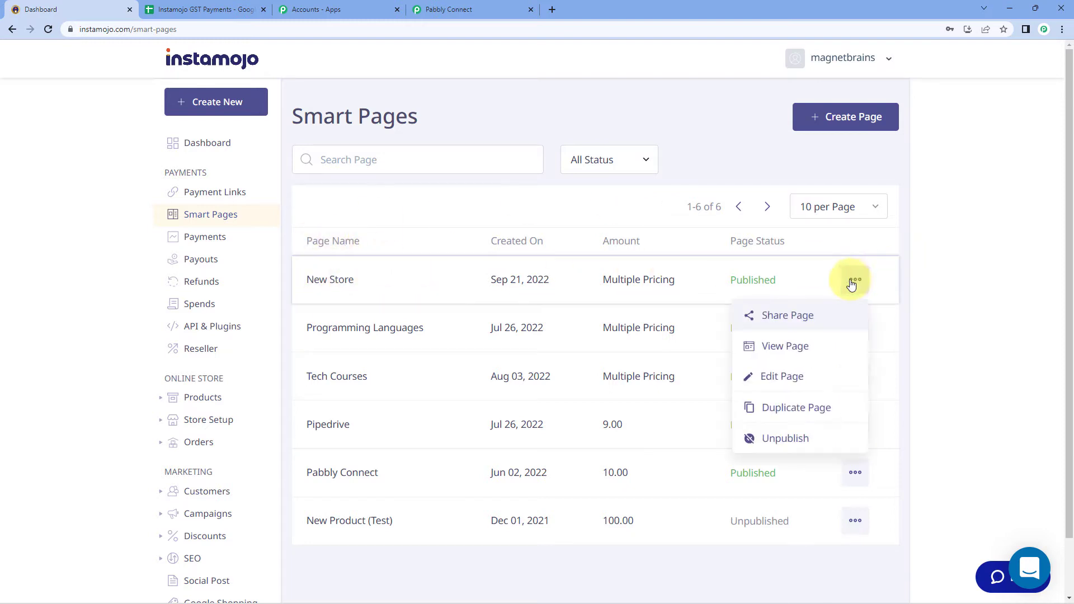
click(777, 385)
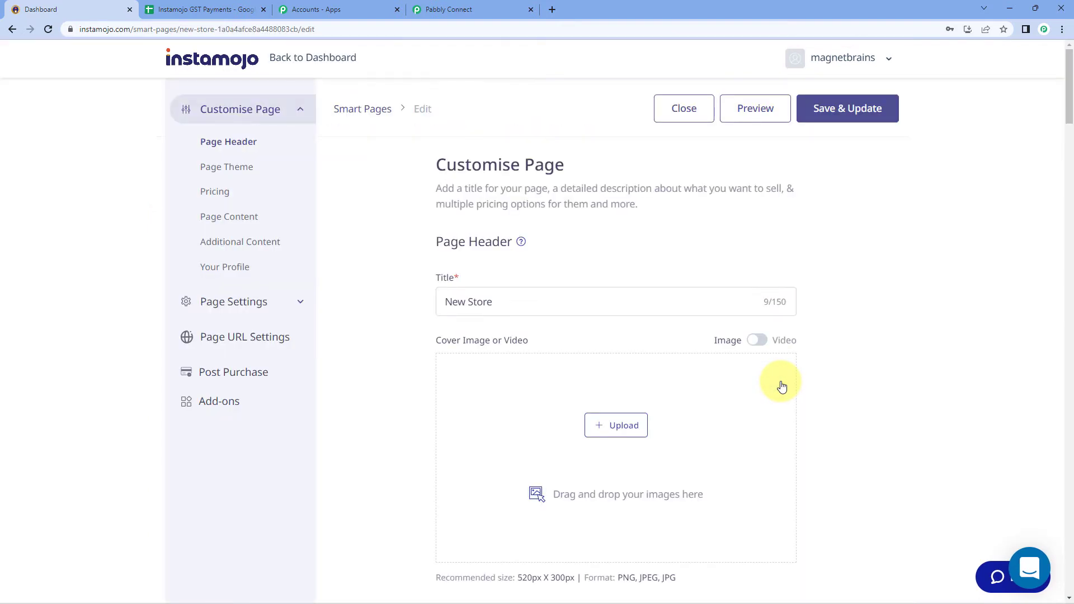
scroll(384, 286, down, 6)
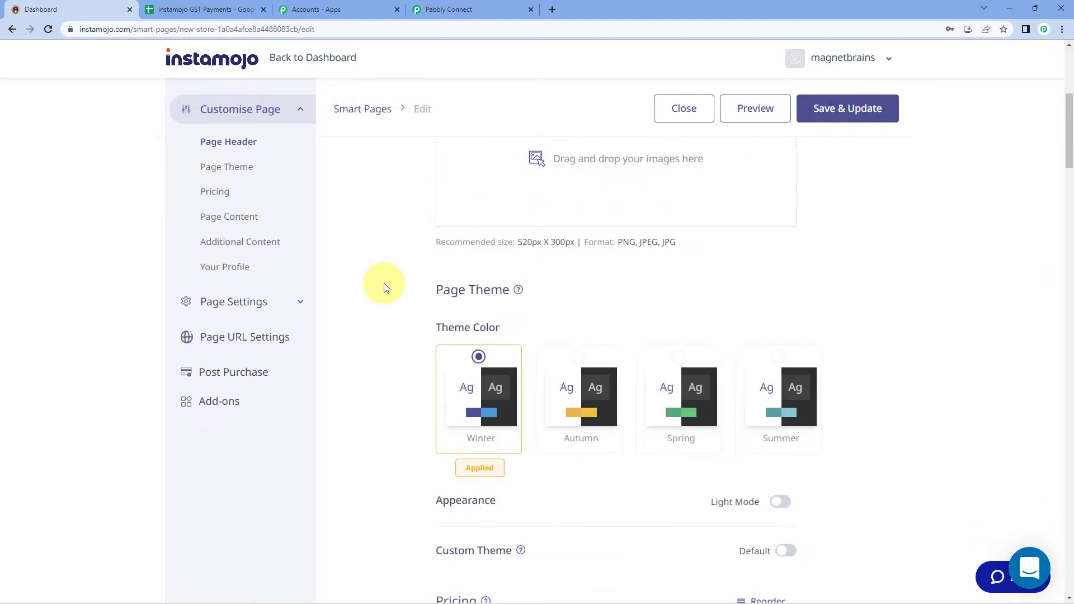
scroll(384, 287, down, 10)
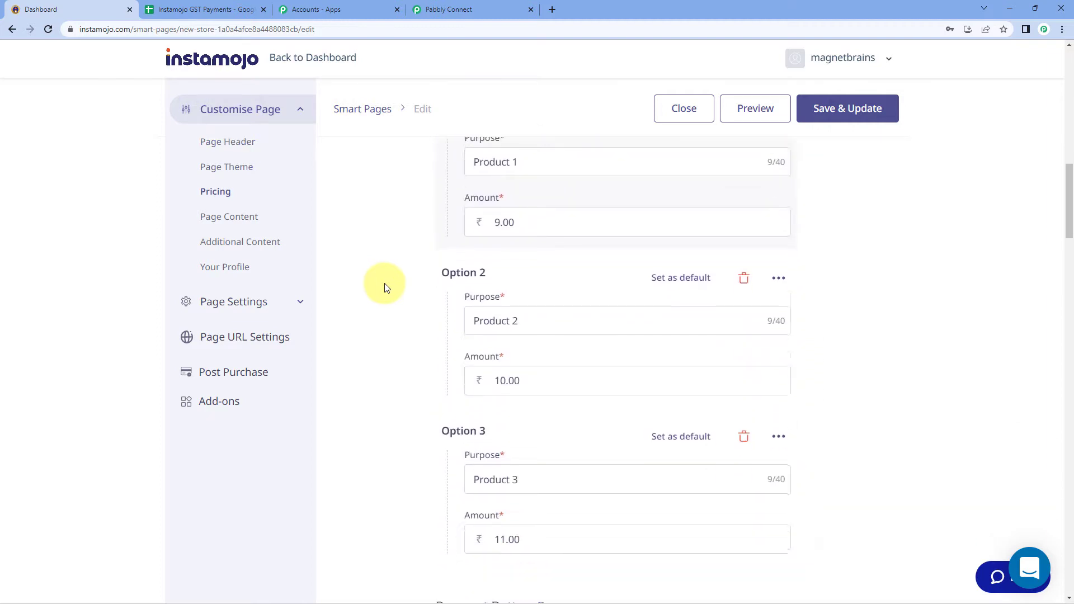
scroll(385, 286, up, 2)
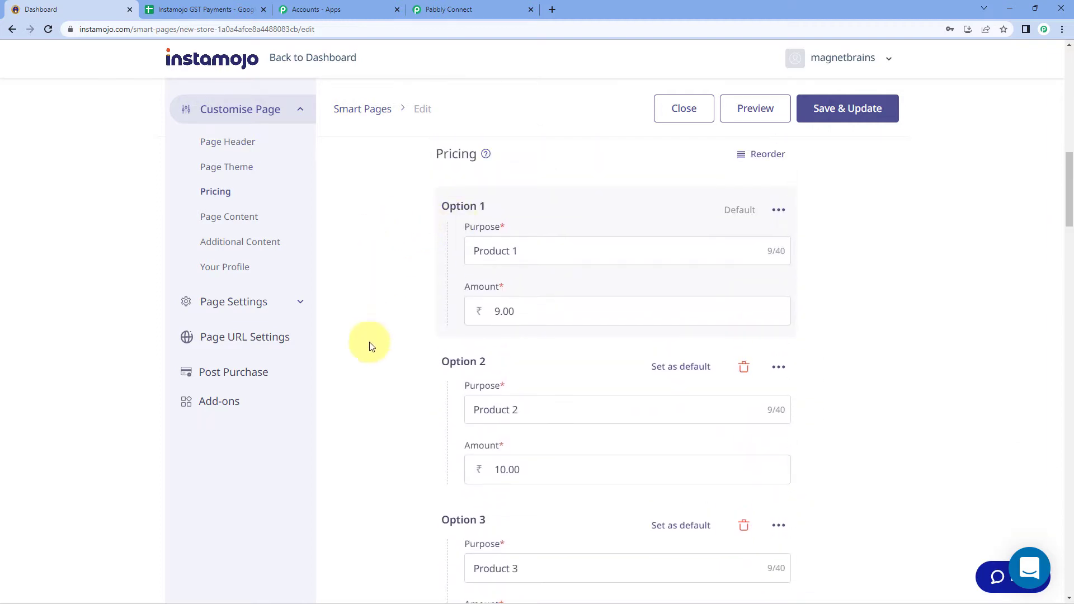
click(558, 249)
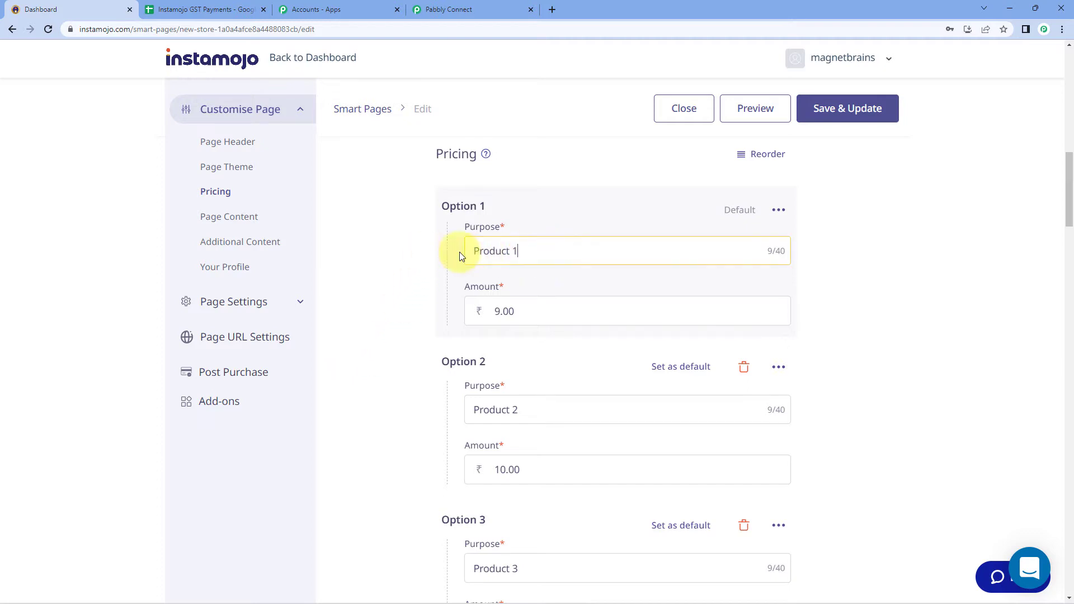
key(ctrl+a)
scroll(496, 283, down, 3)
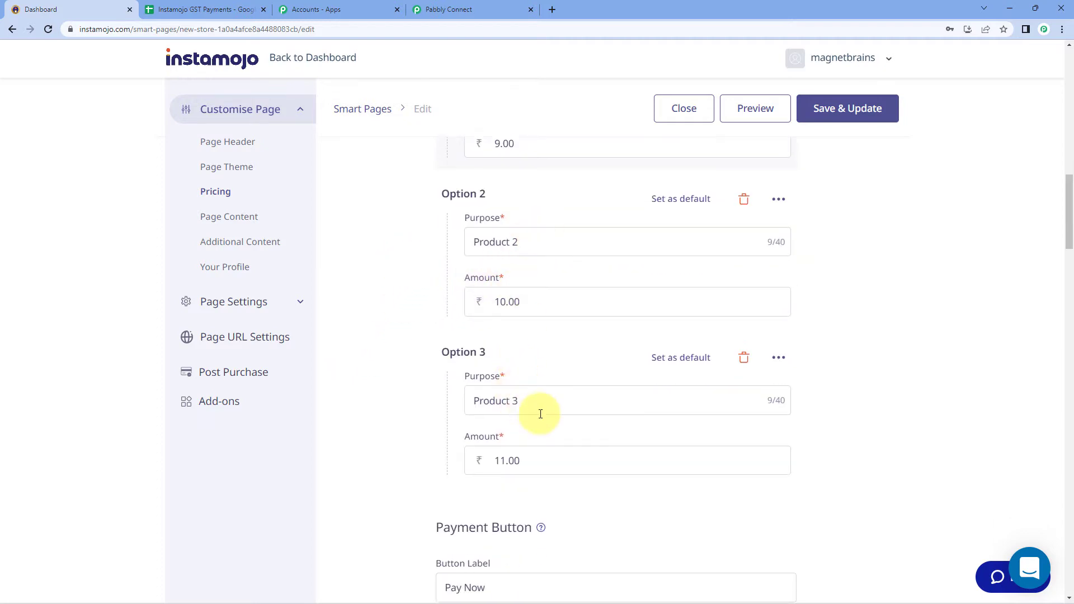
scroll(540, 413, up, 3)
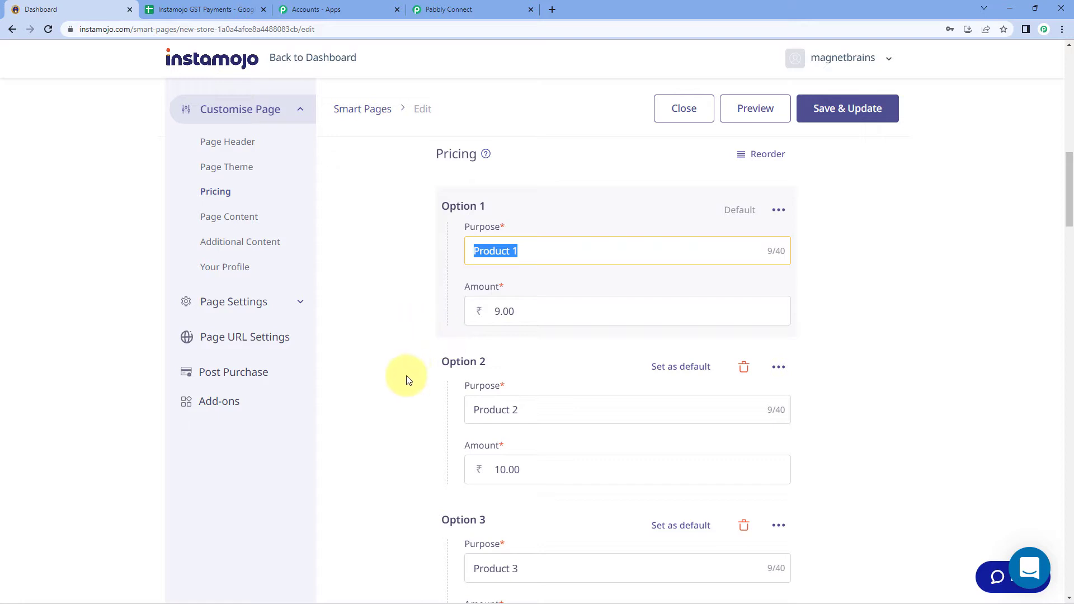
scroll(396, 300, down, 2)
click(396, 299)
scroll(399, 304, up, 2)
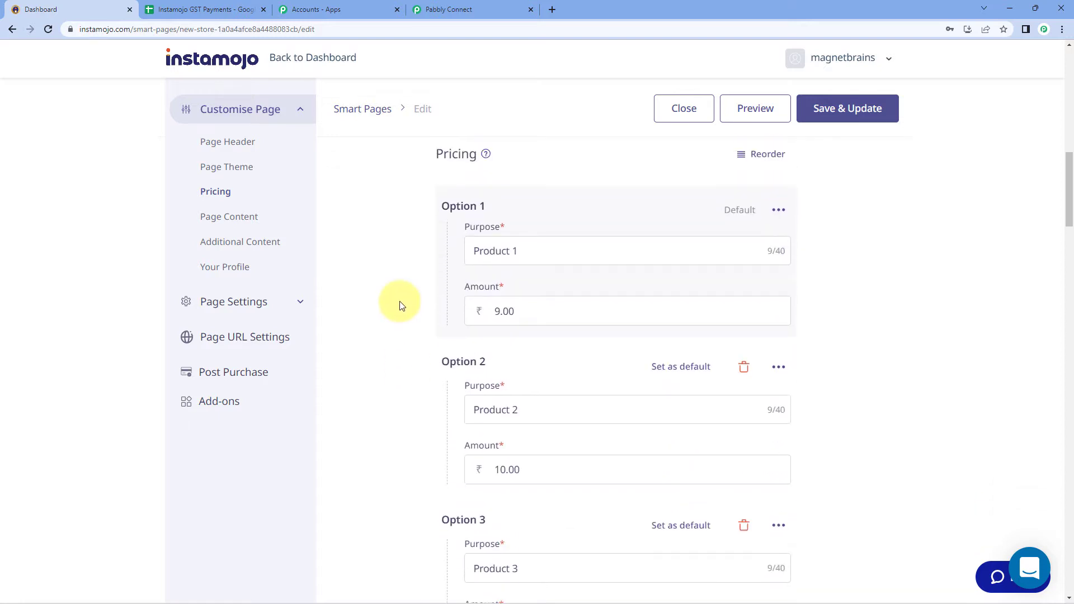
drag(566, 249, 445, 249)
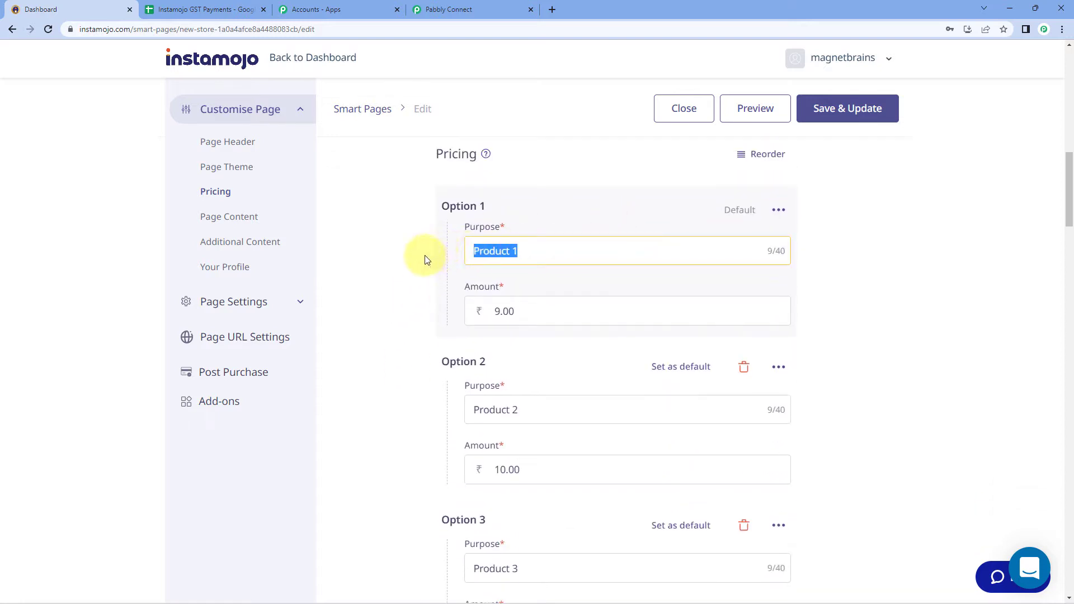
click(374, 266)
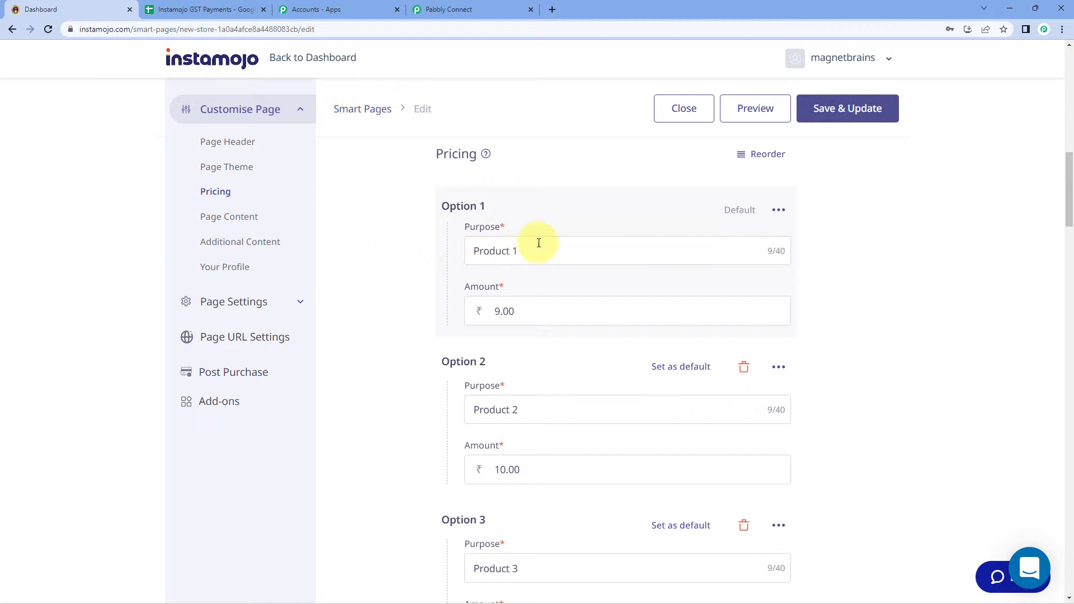
drag(535, 250, 390, 264)
click(375, 262)
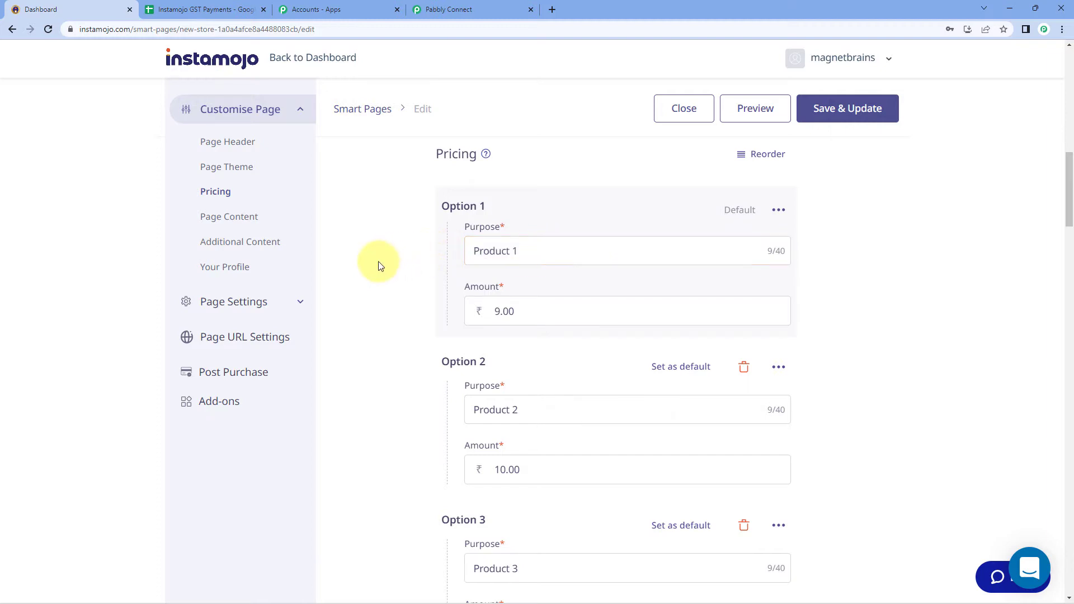
scroll(372, 259, down, 2)
click(540, 298)
drag(541, 298, 463, 300)
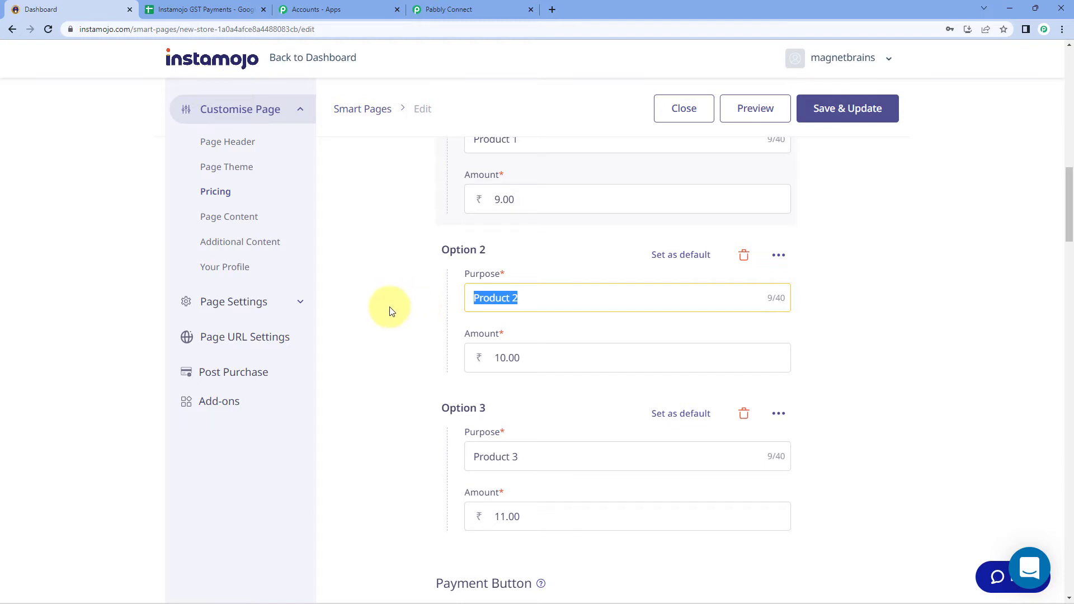
scroll(409, 318, down, 3)
drag(547, 288, 451, 292)
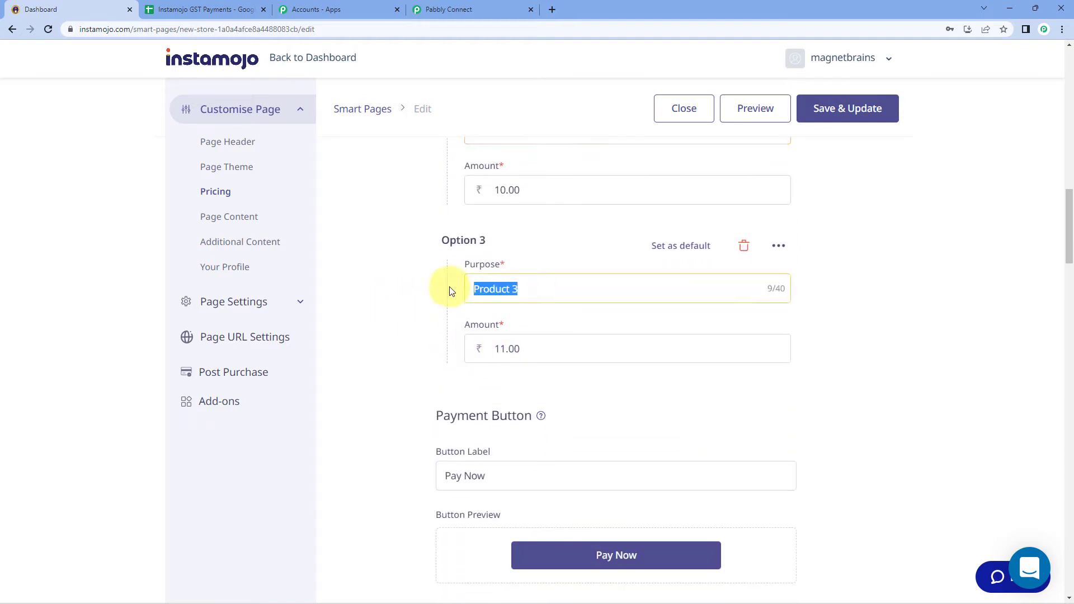
click(399, 295)
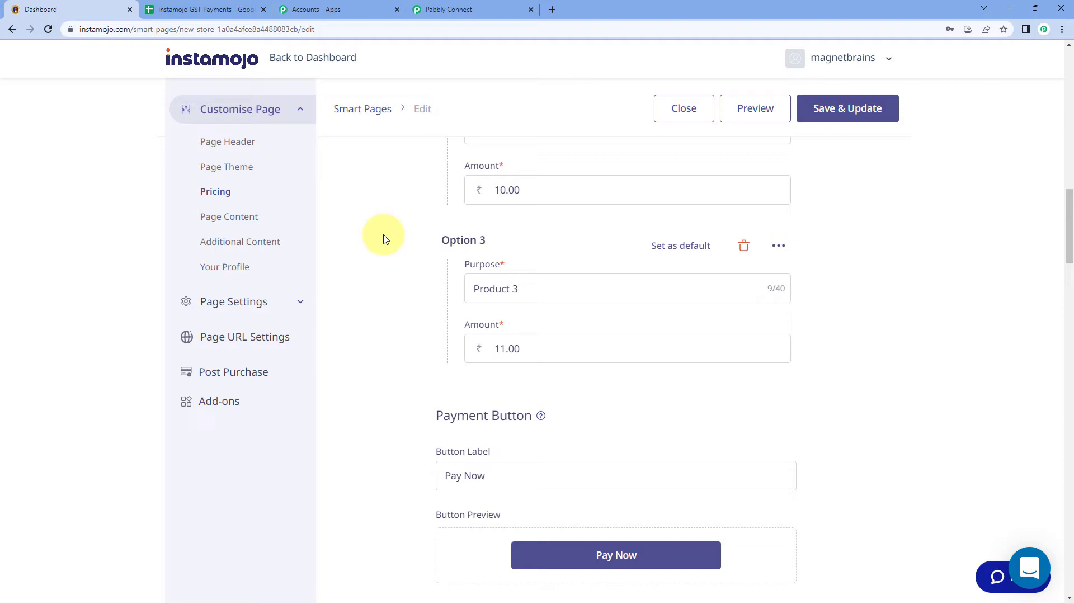
In Page Settings, turn on Add Webhook and clear the prefilled webhook URL
scroll(383, 239, down, 5)
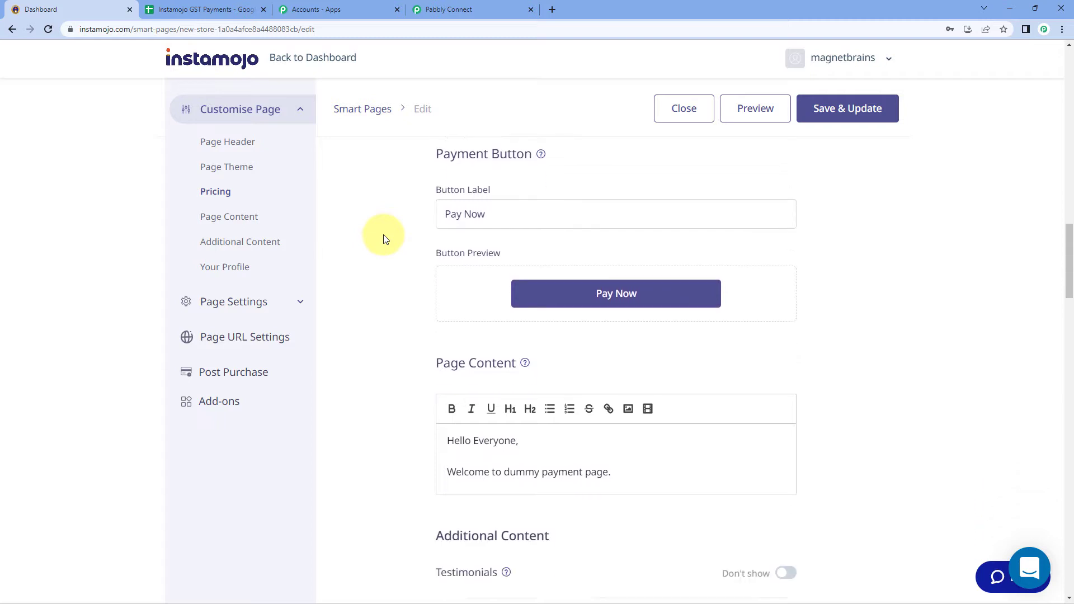
scroll(384, 238, down, 2)
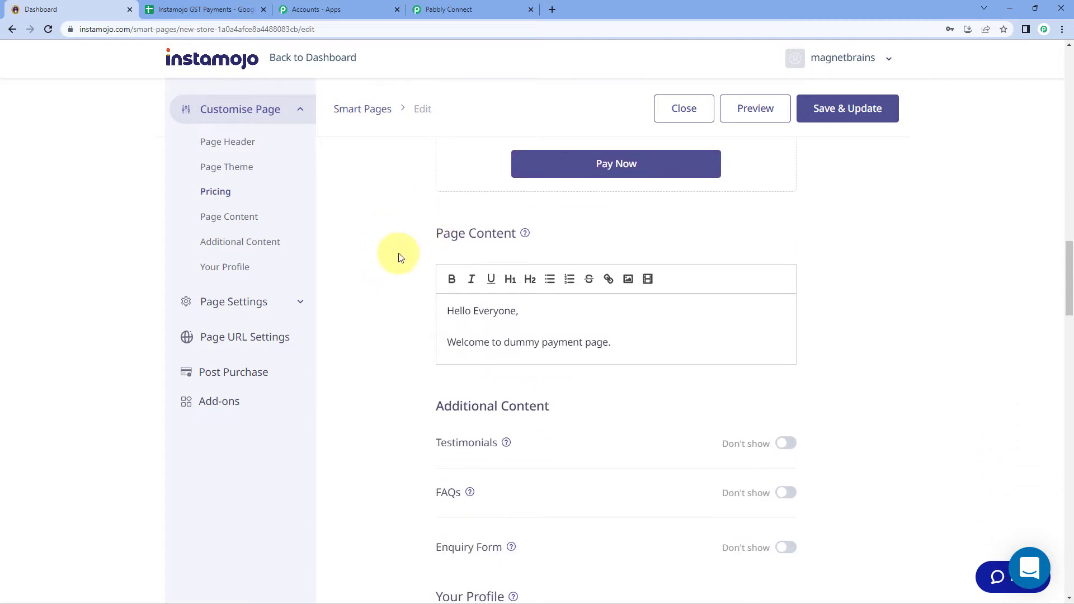
scroll(400, 256, down, 3)
scroll(395, 258, down, 14)
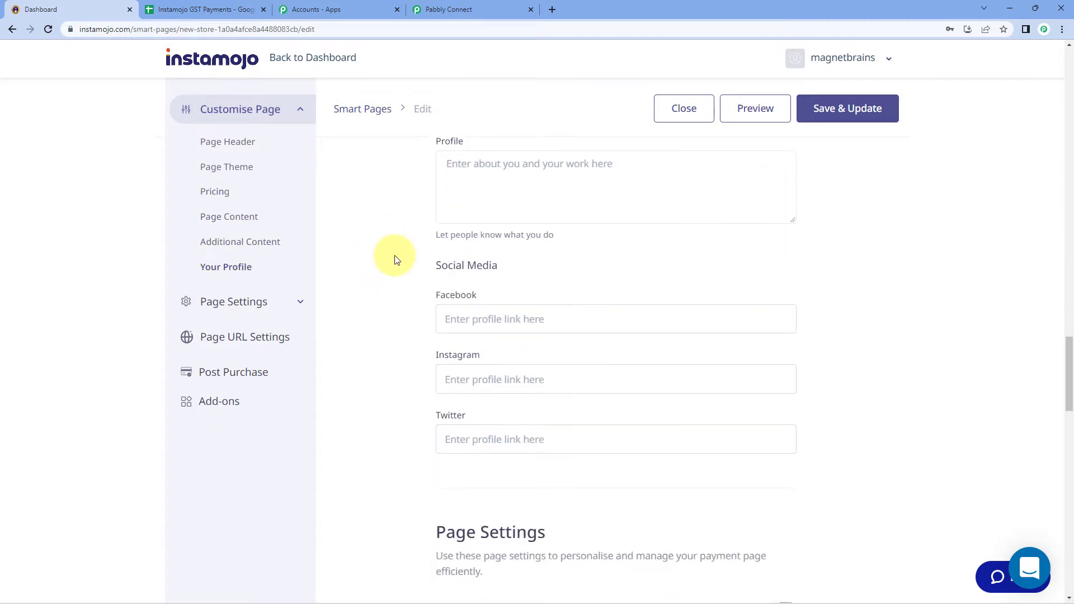
scroll(391, 255, down, 3)
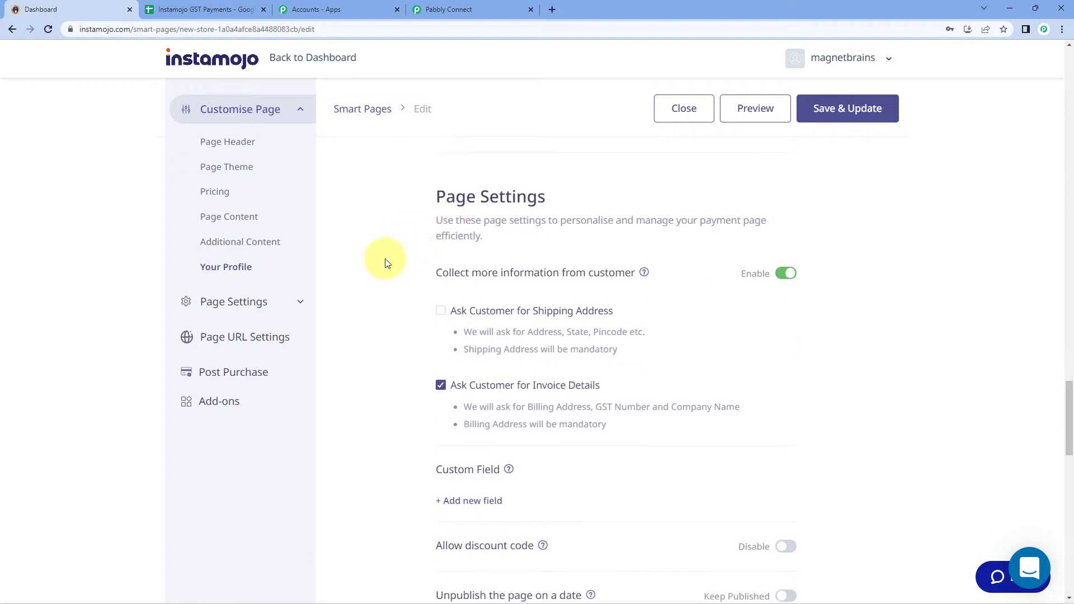
scroll(386, 260, down, 4)
scroll(384, 263, down, 4)
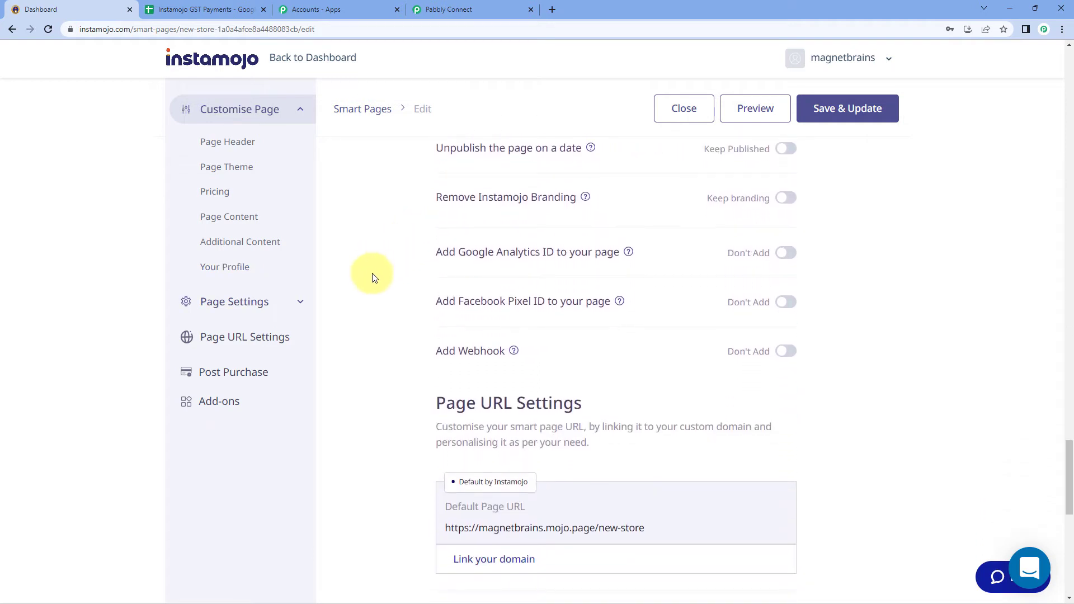
click(783, 352)
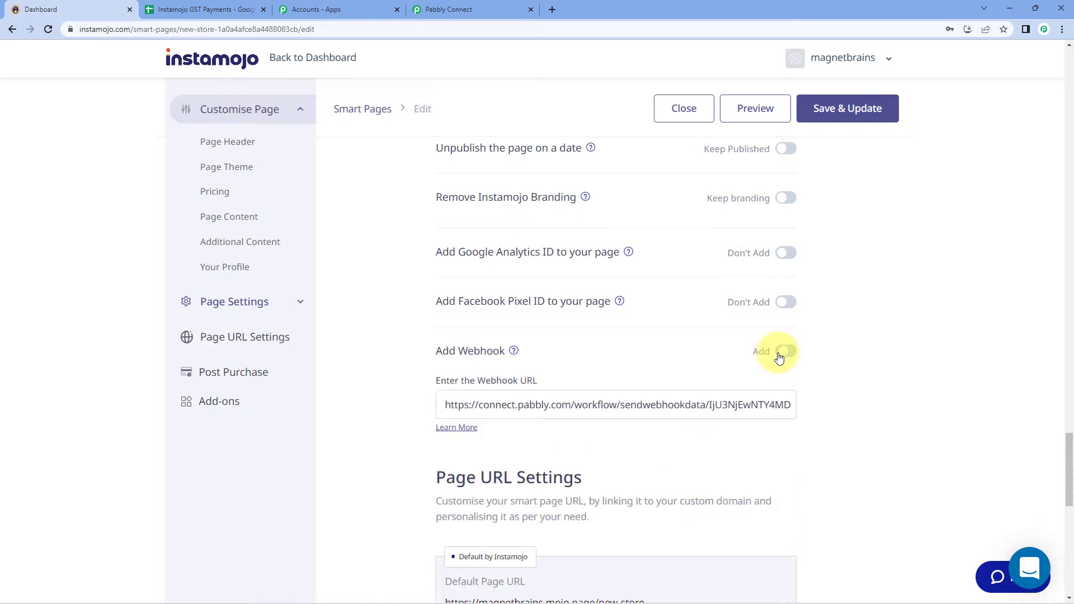
click(714, 404)
key(ctrl+a)
key(BackSpace)
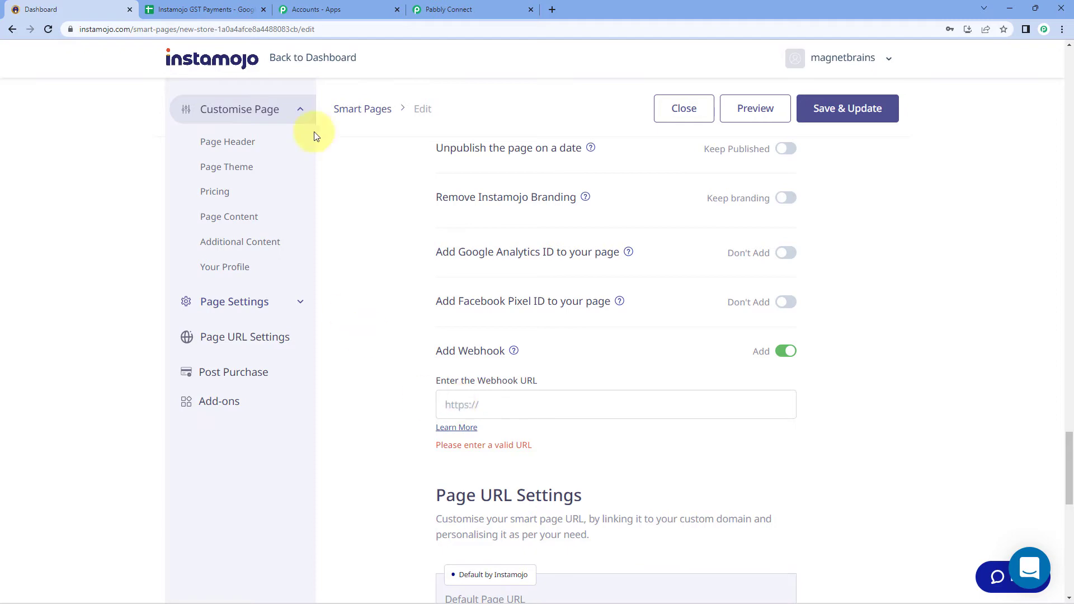
Paste the Pabbly Connect webhook URL into the New Store webhook field
click(448, 9)
click(638, 236)
click(828, 236)
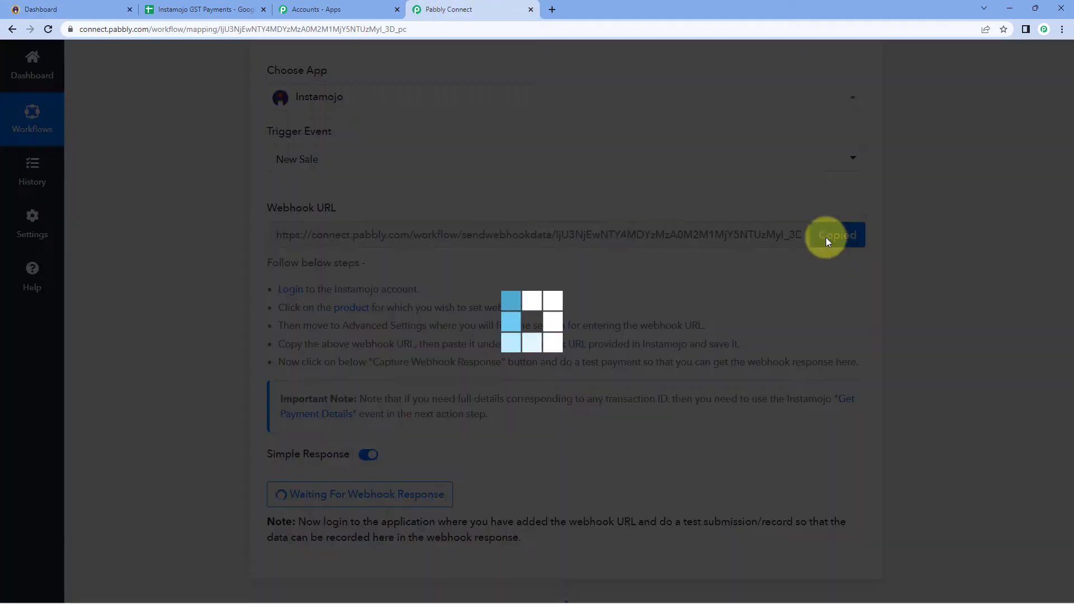
click(60, 6)
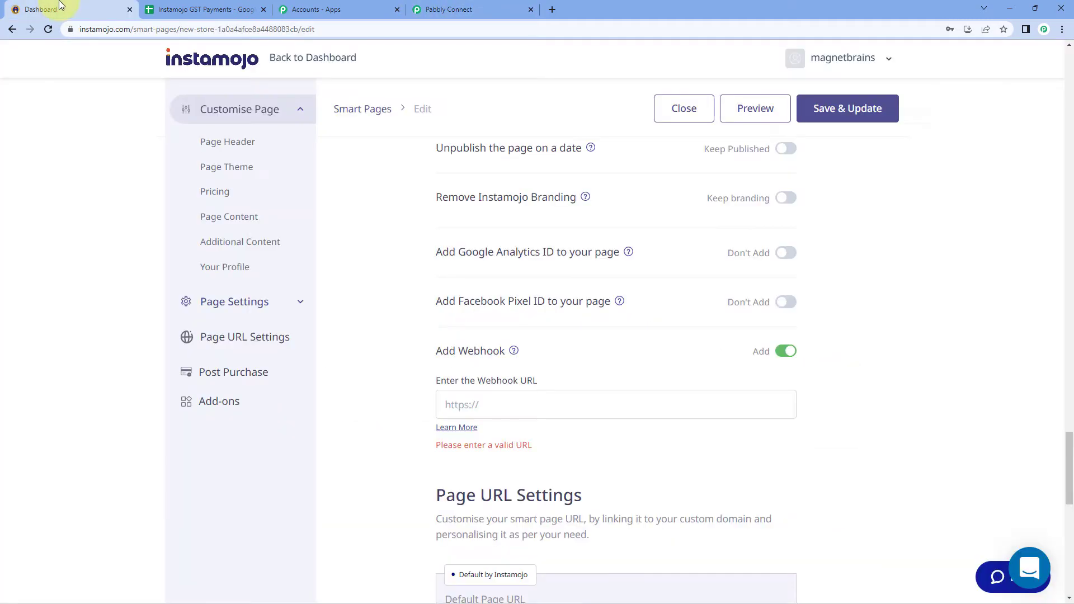
right_click(485, 405)
click(536, 315)
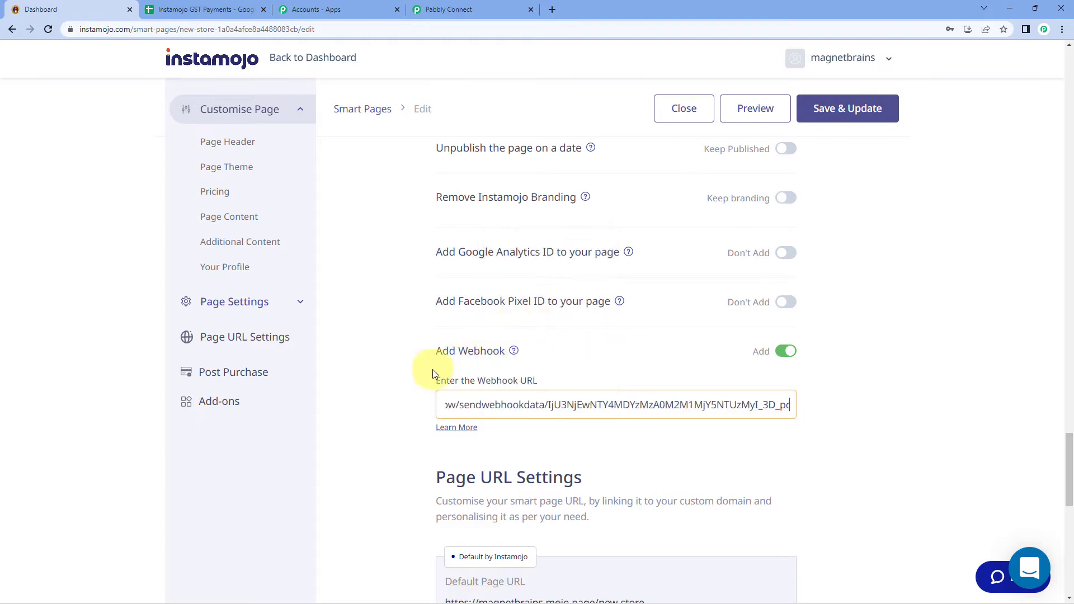
click(392, 379)
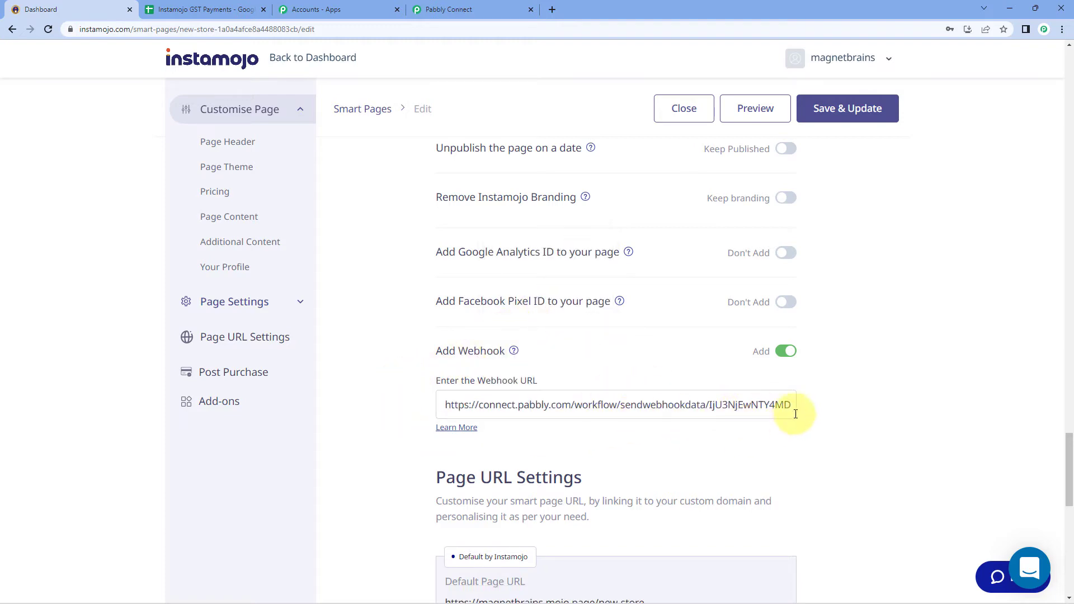
Save & Update the New Store page and confirm the update
scroll(828, 397, up, 10)
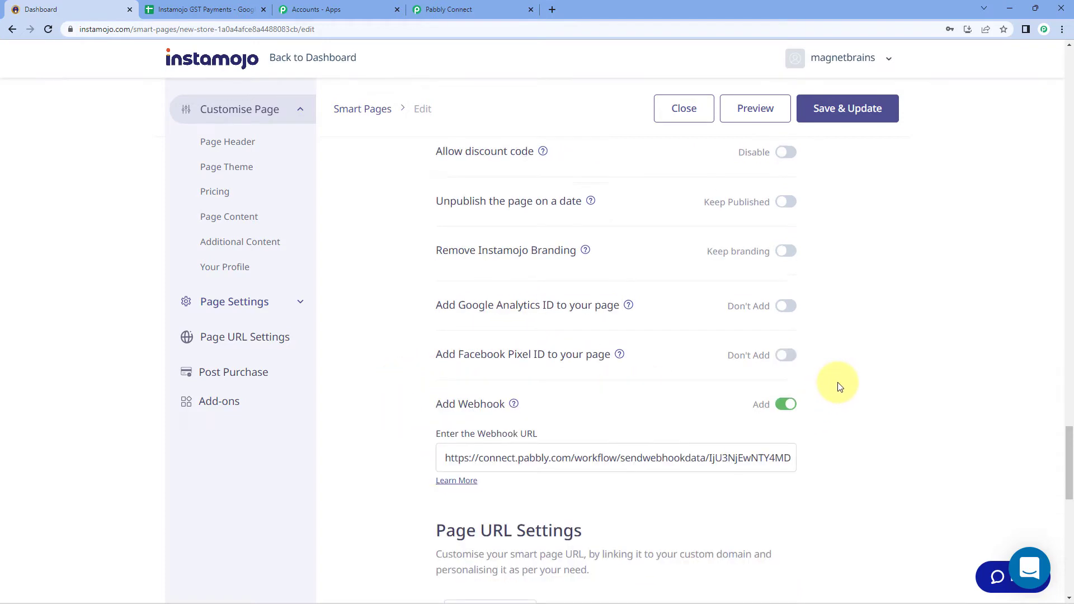
click(835, 115)
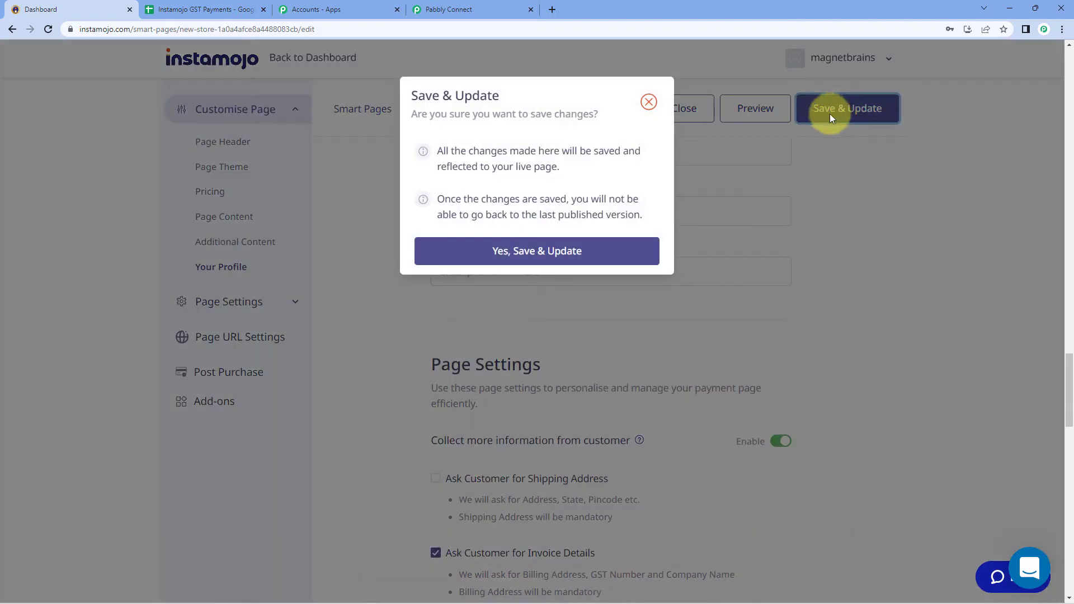
click(546, 250)
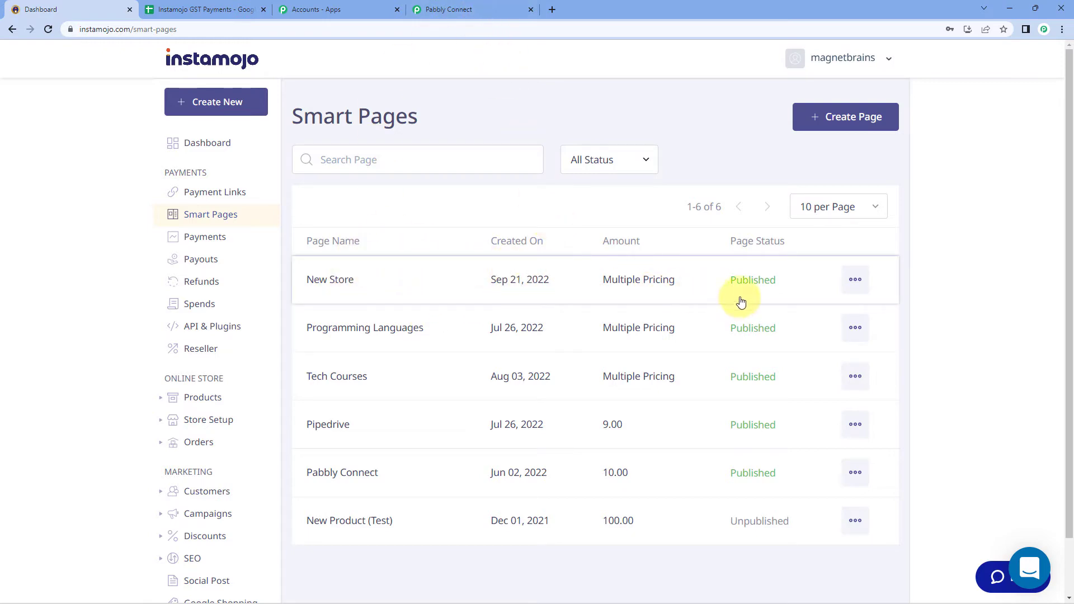
Copy New Store's share link and load the live page in a new browser tab
click(491, 8)
click(197, 293)
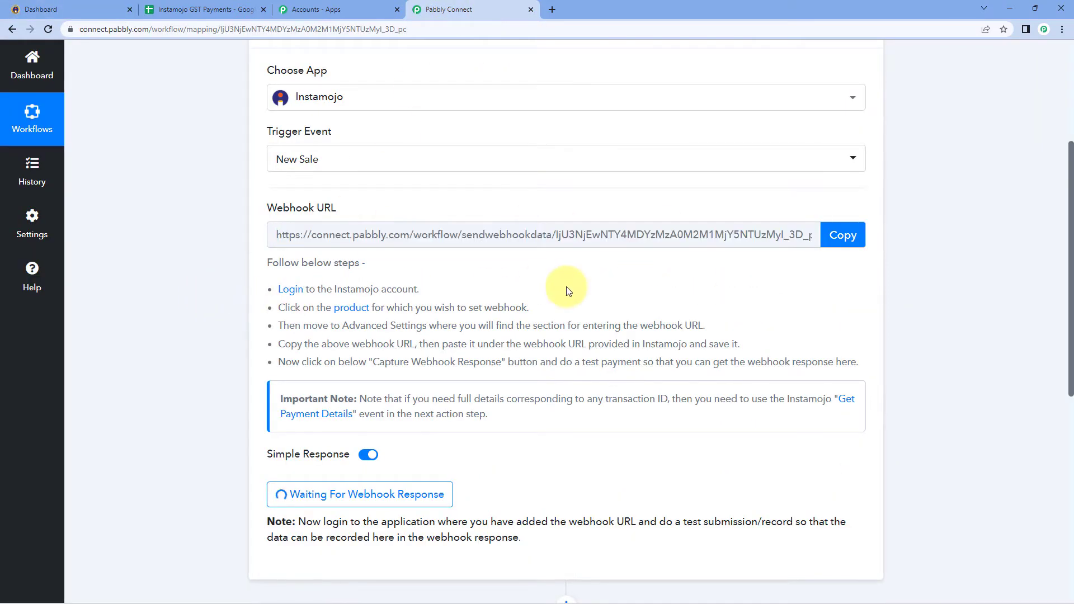
scroll(503, 287, down, 2)
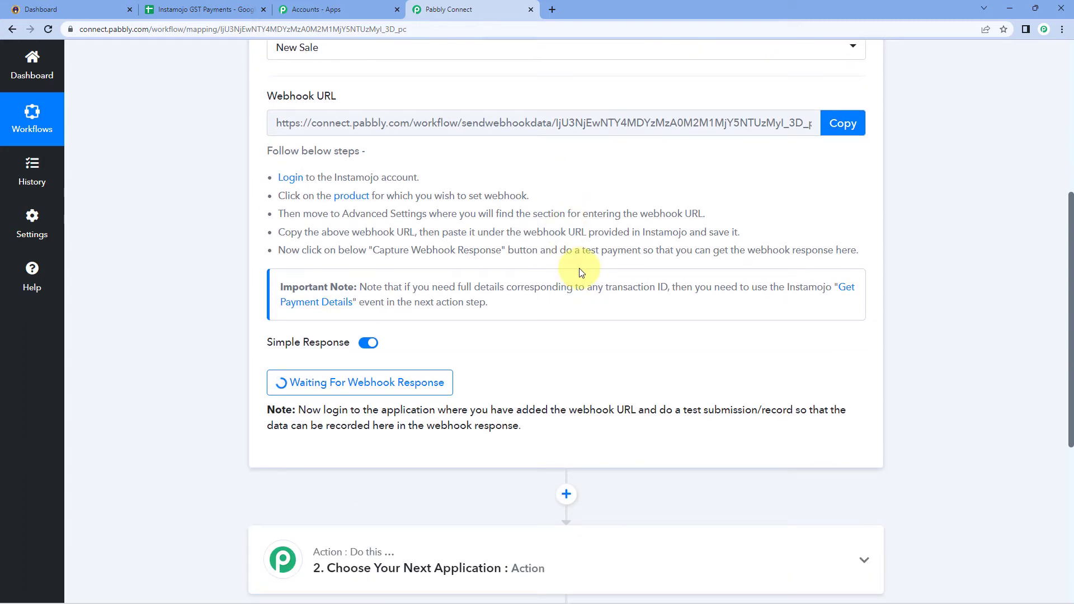
click(84, 9)
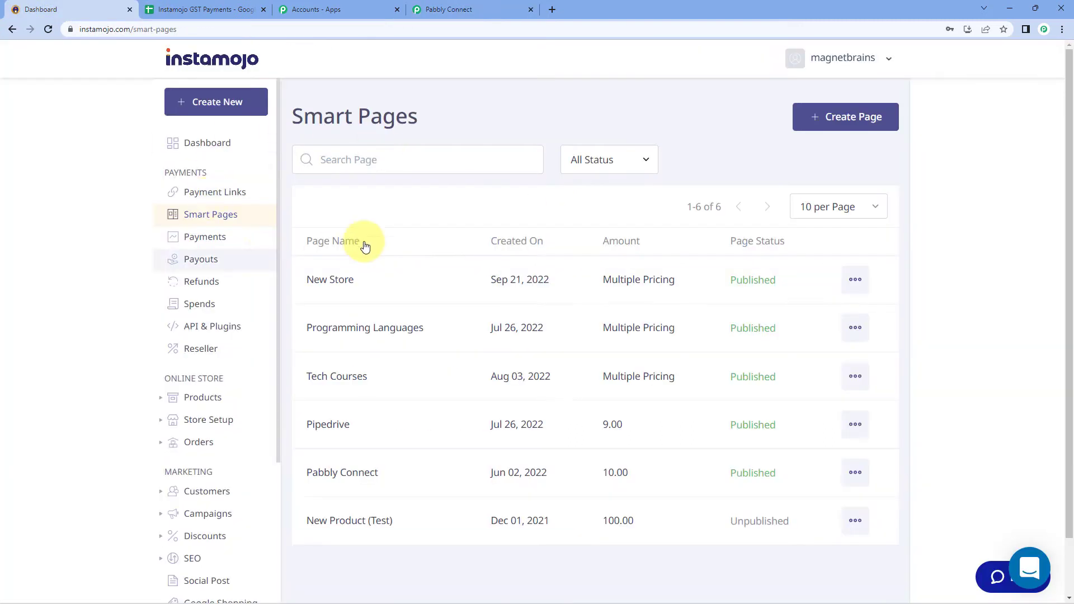
click(859, 280)
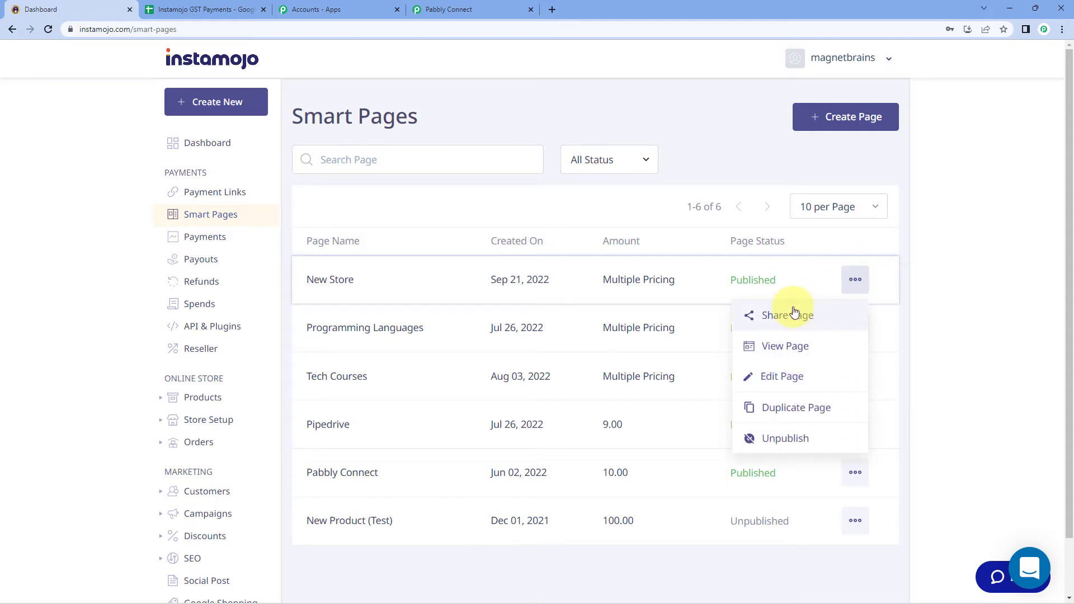
click(794, 314)
click(647, 399)
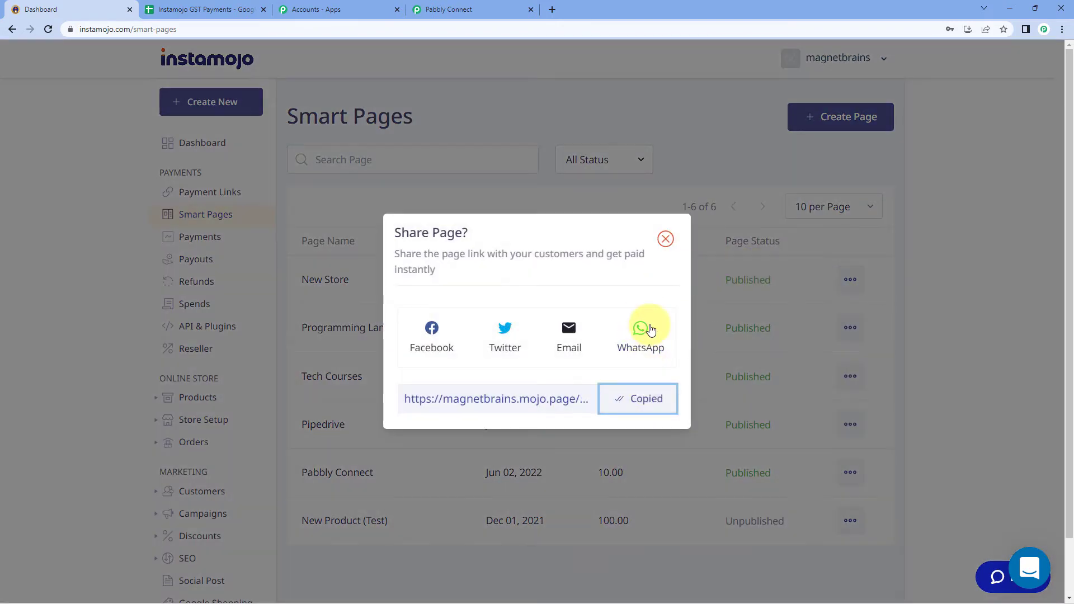
click(665, 239)
click(552, 9)
key(ctrl+v)
key(Return)
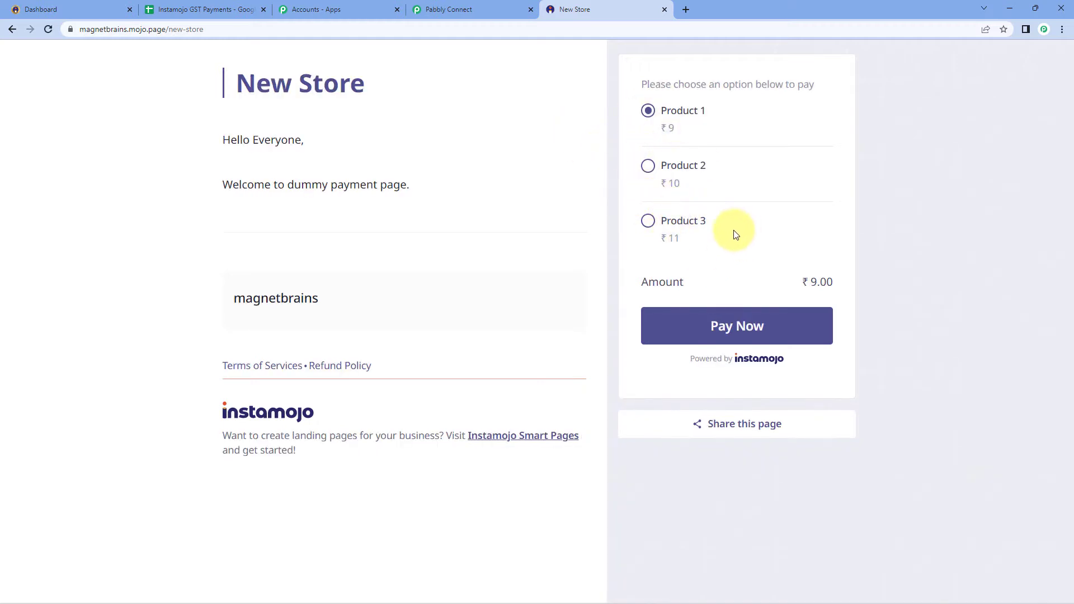
Choose Product 2 on the New Store page and proceed to its checkout
click(650, 167)
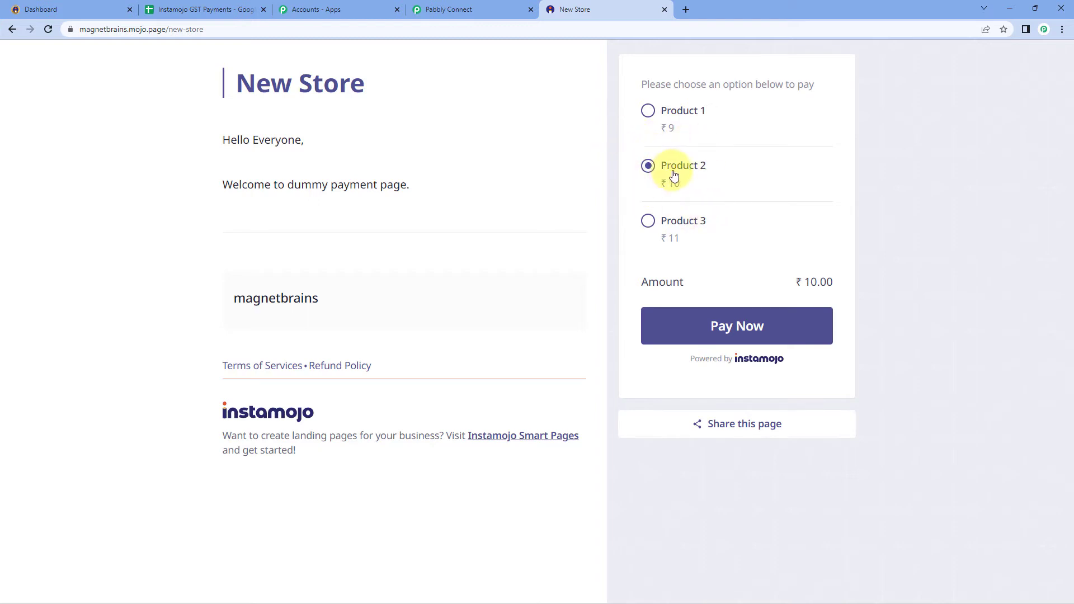
click(727, 323)
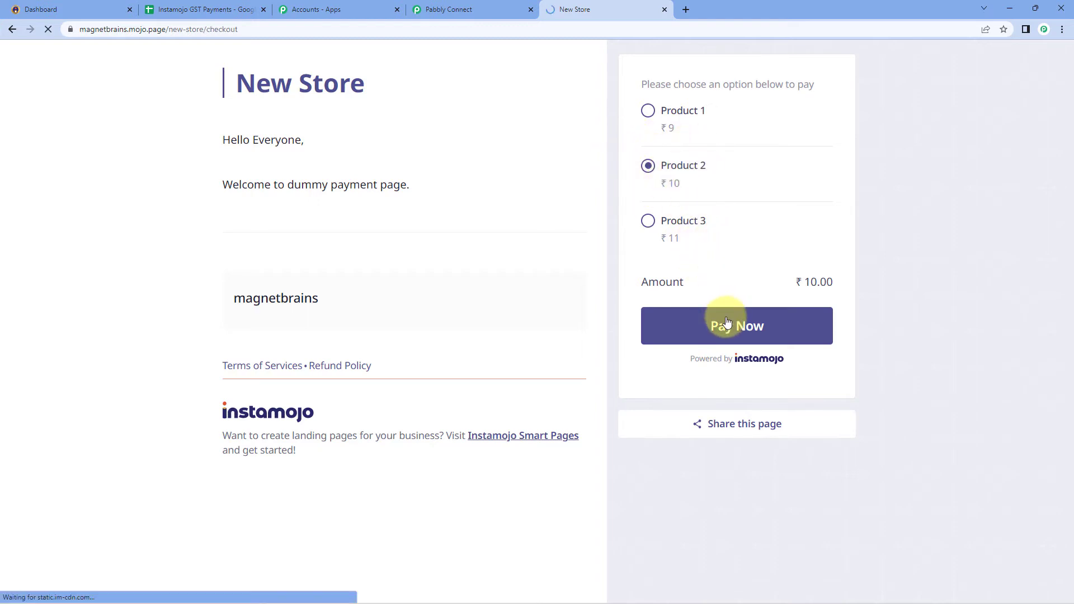
click(244, 204)
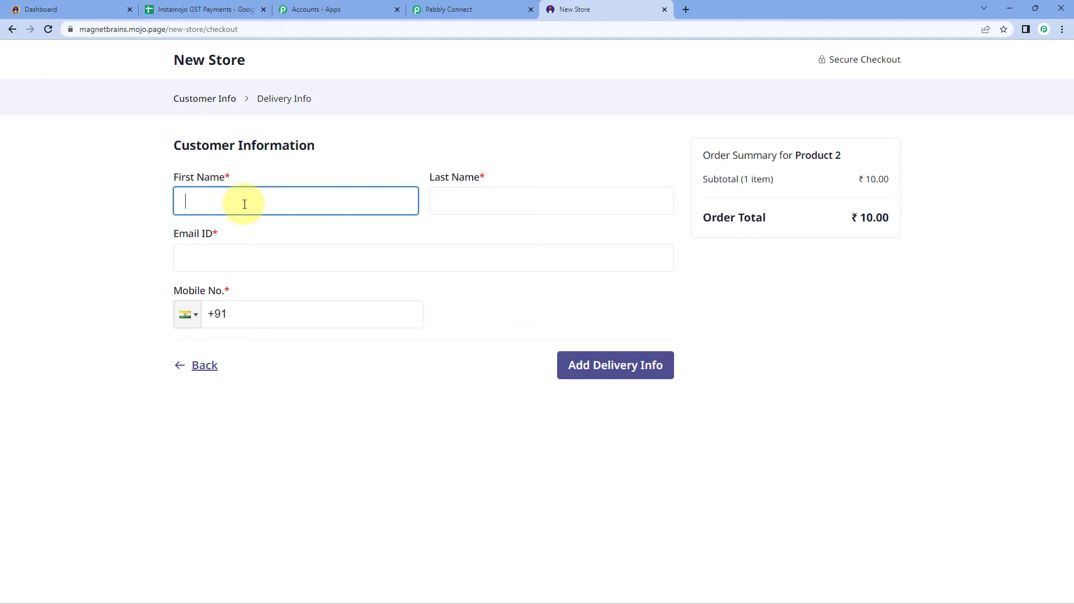
Enter the customer's first and last name, e-mail and mobile number, then continue
text(Dummy)
key(Tab)
text(na)
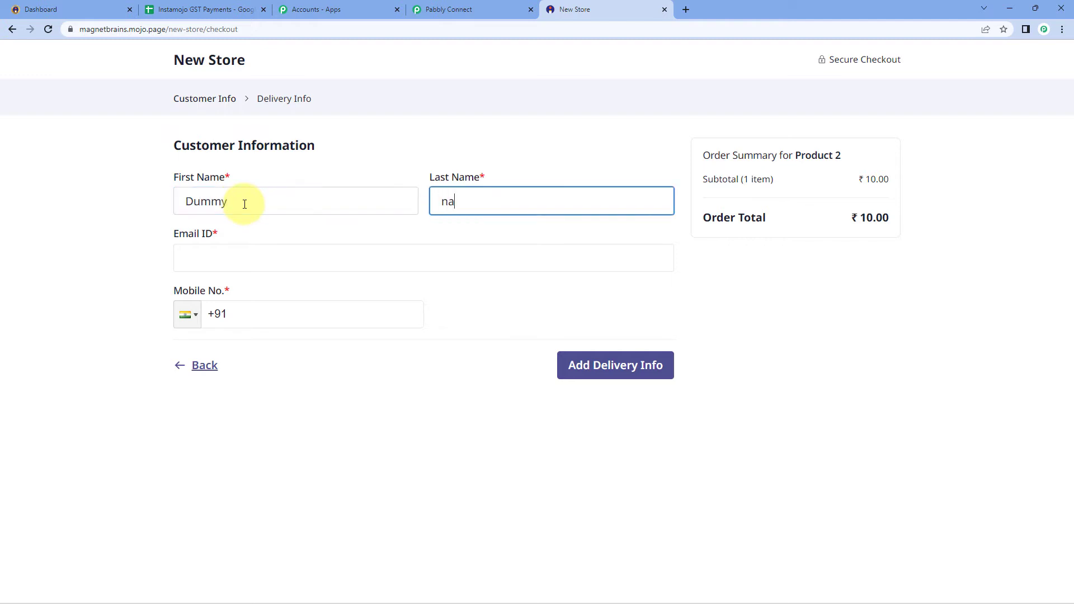
text(me)
key(BackSpace)
text(N)
key(Tab)
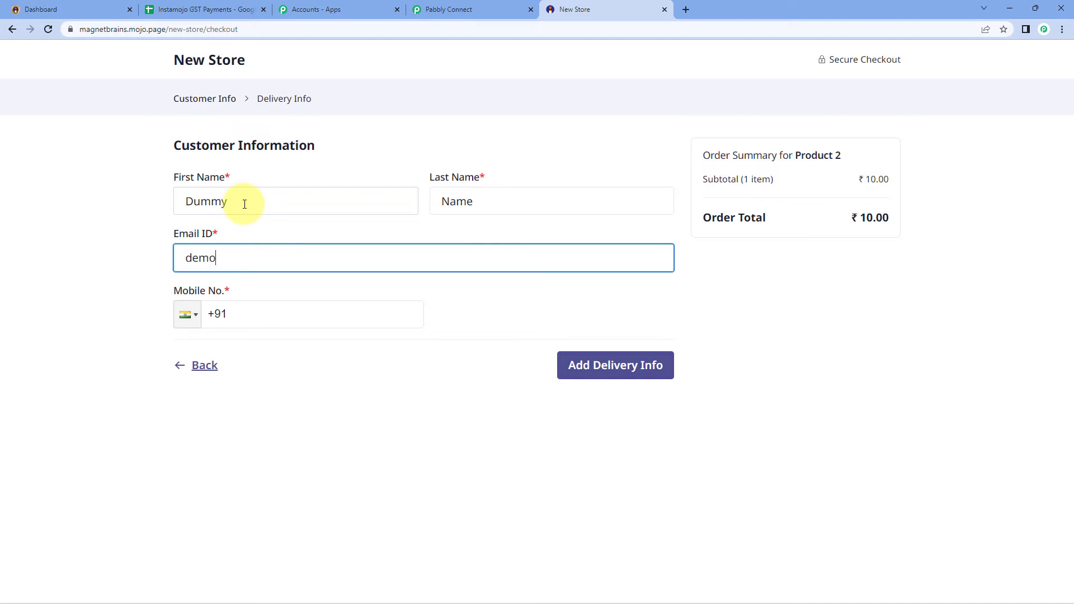
key(Tab)
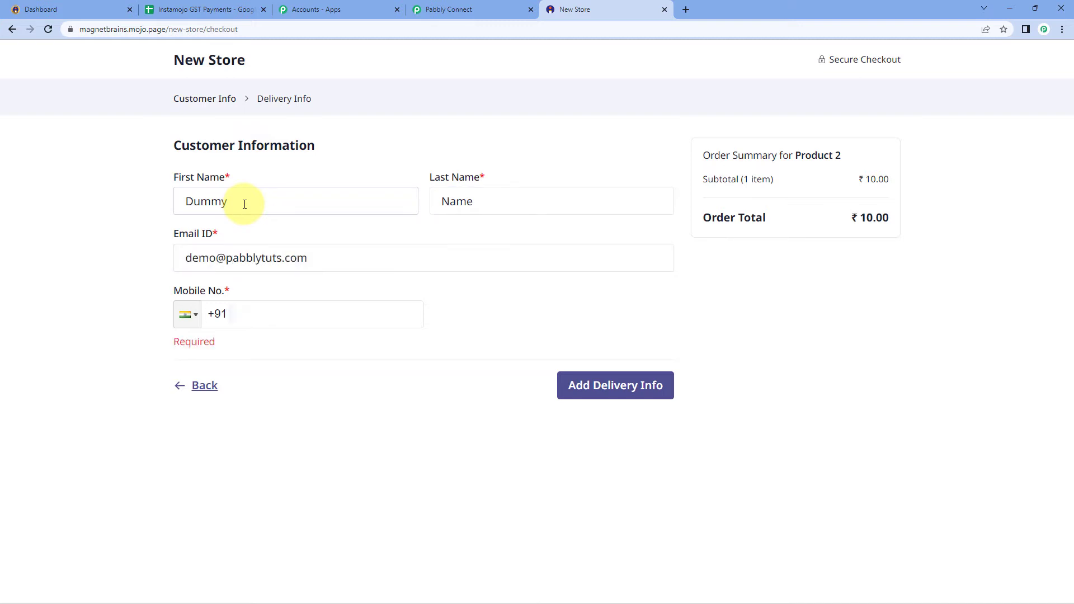
text(*********)
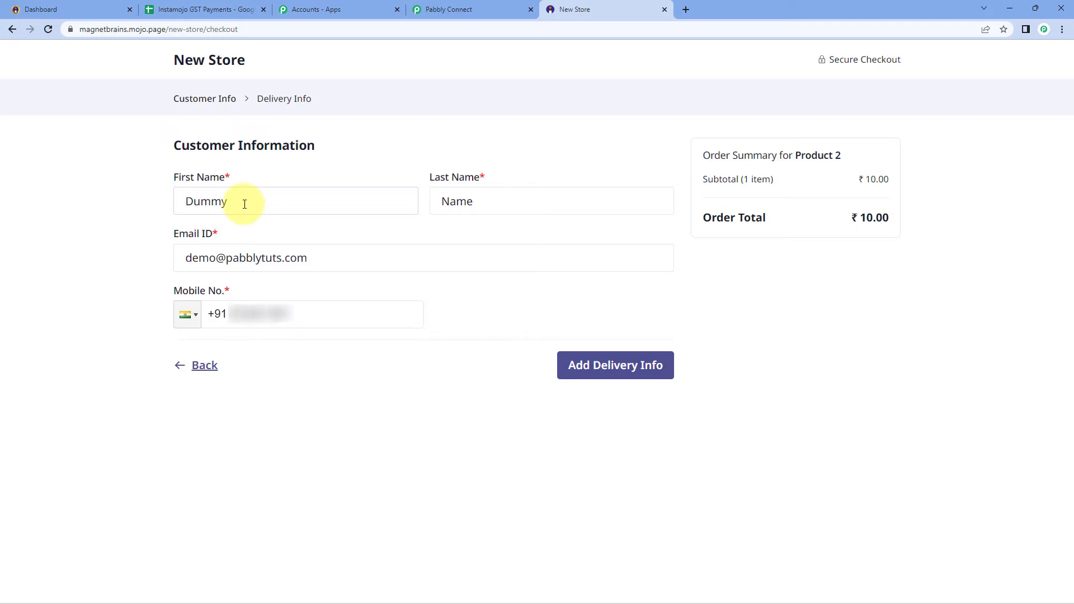
text(*)
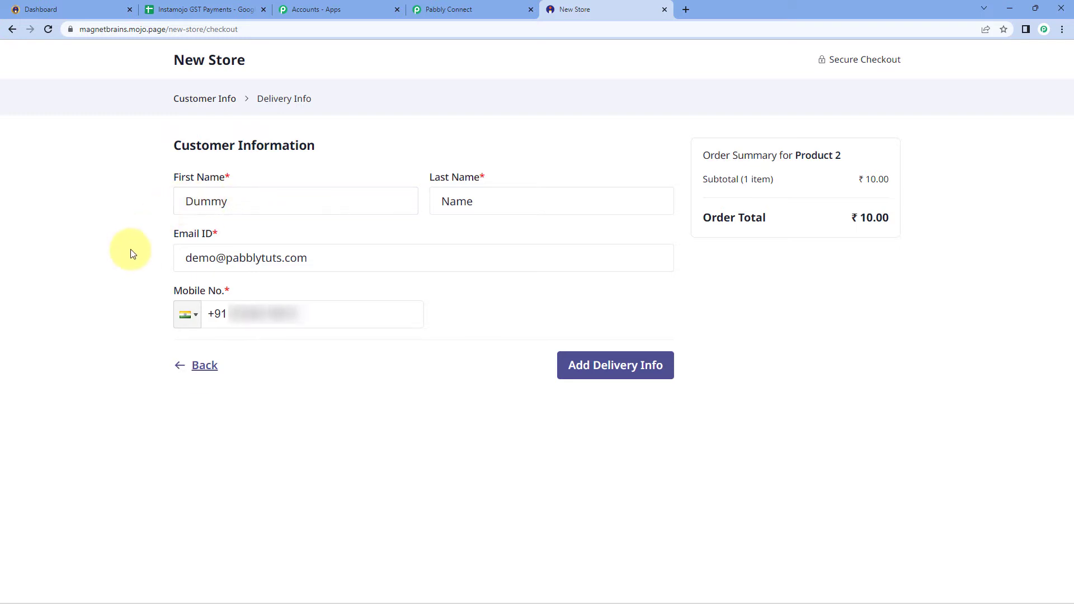
click(596, 367)
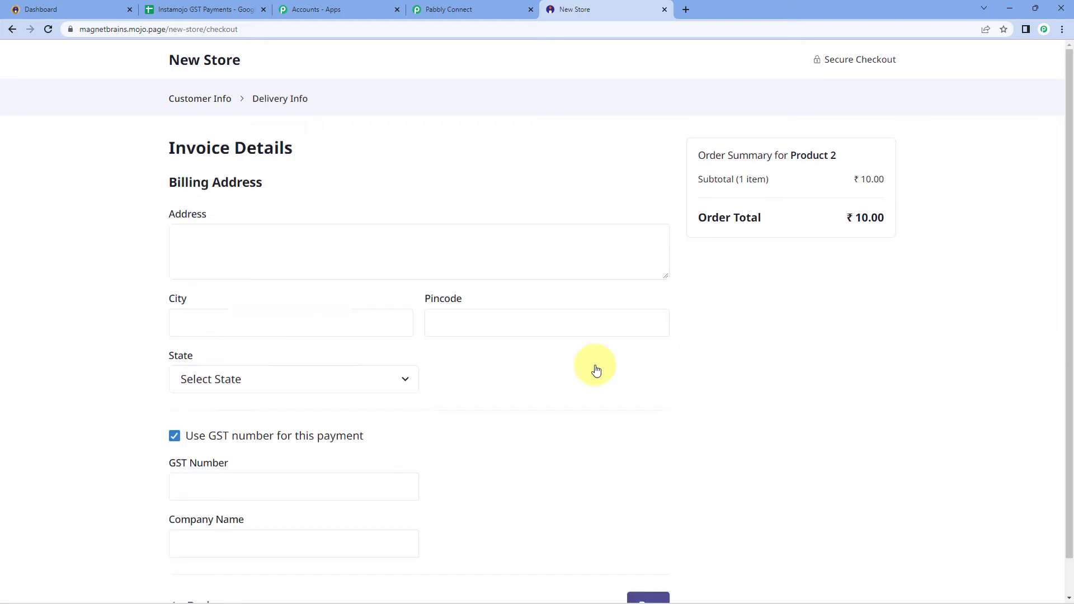
Enter the billing address, city and pincode, and set the state to Madhya Pradesh
click(259, 249)
text(A-101)
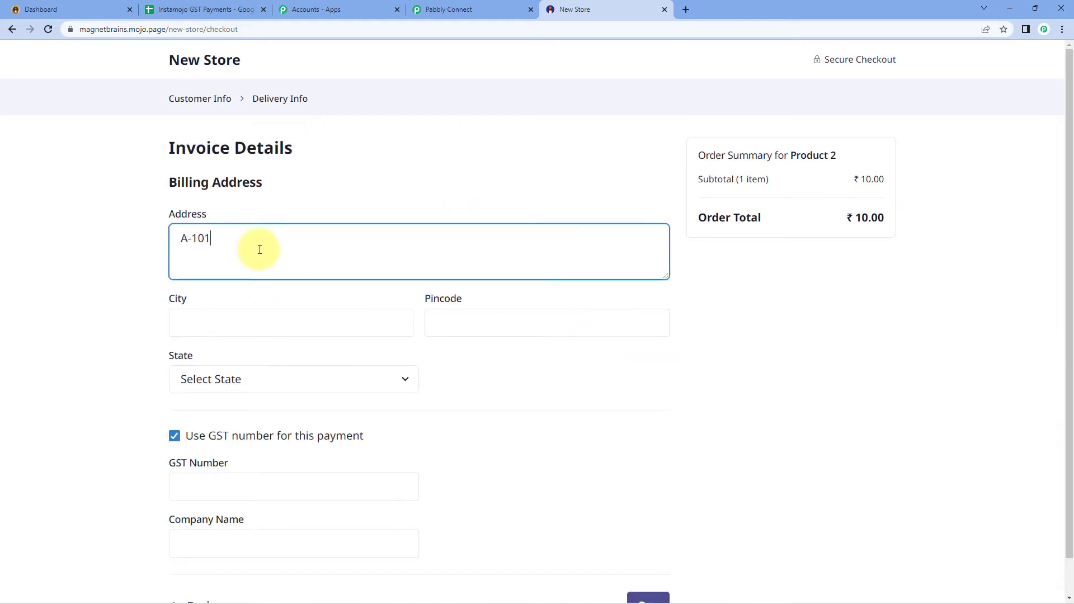
key(Tab)
text(Bhopal)
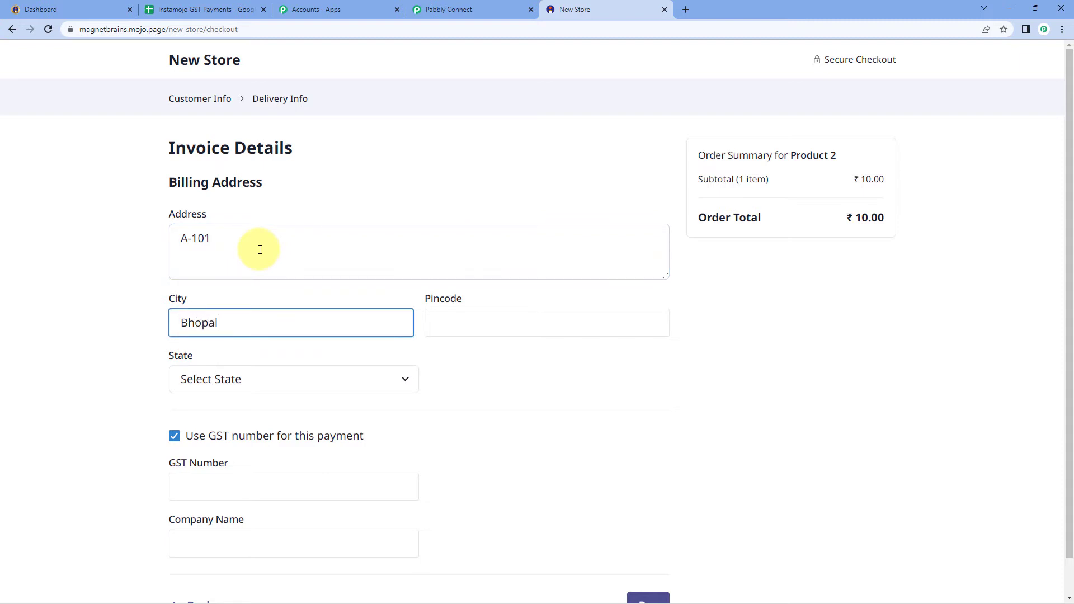
key(Tab)
text(4620)
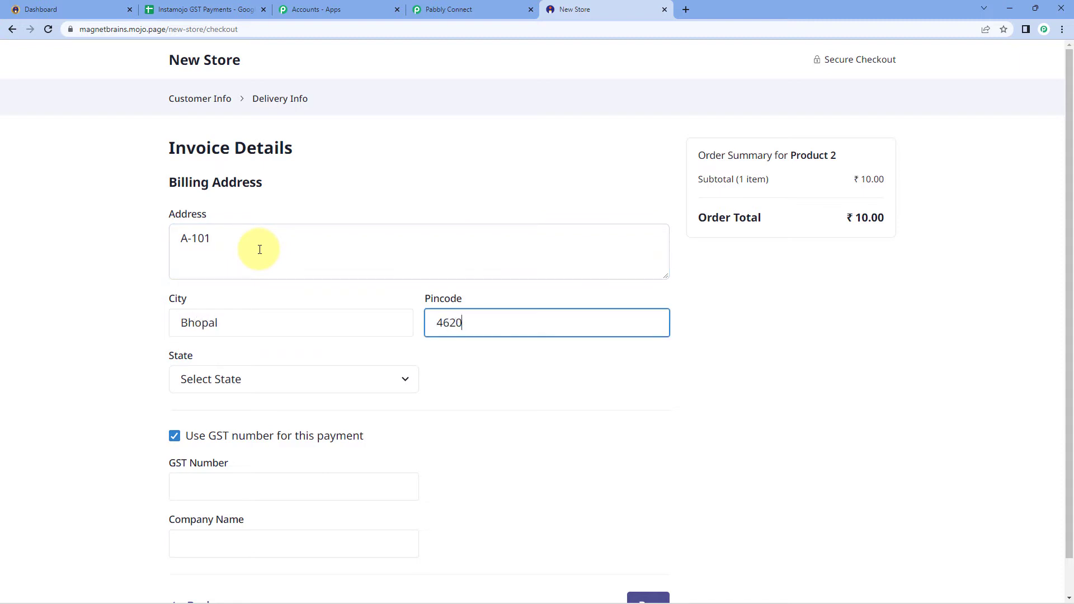
key(Tab)
key(m)
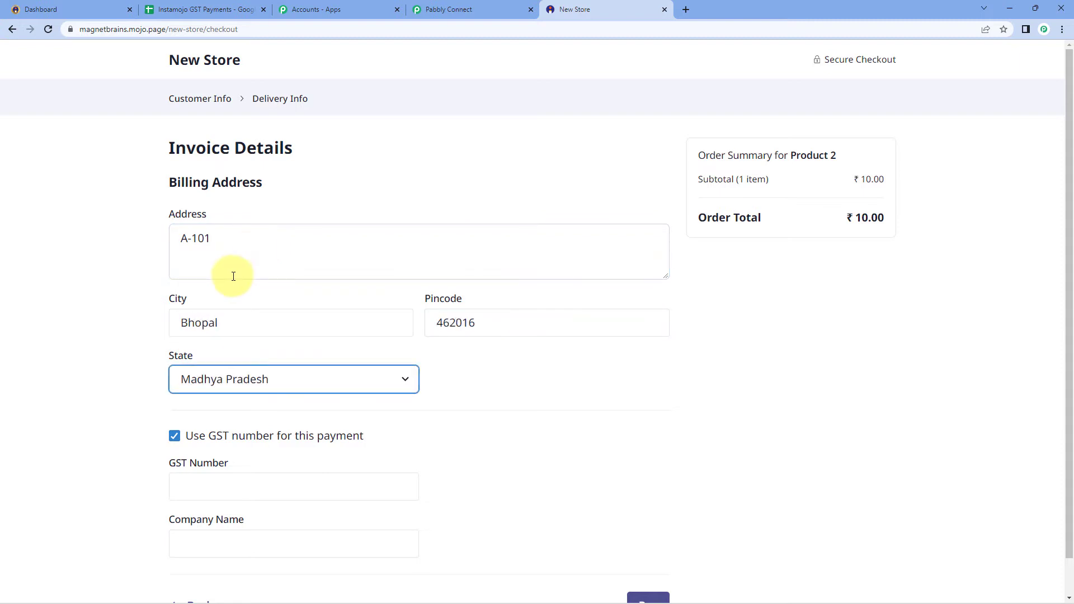
scroll(232, 277, down, 1)
Enter the GST number and correct it until it validates
click(214, 453)
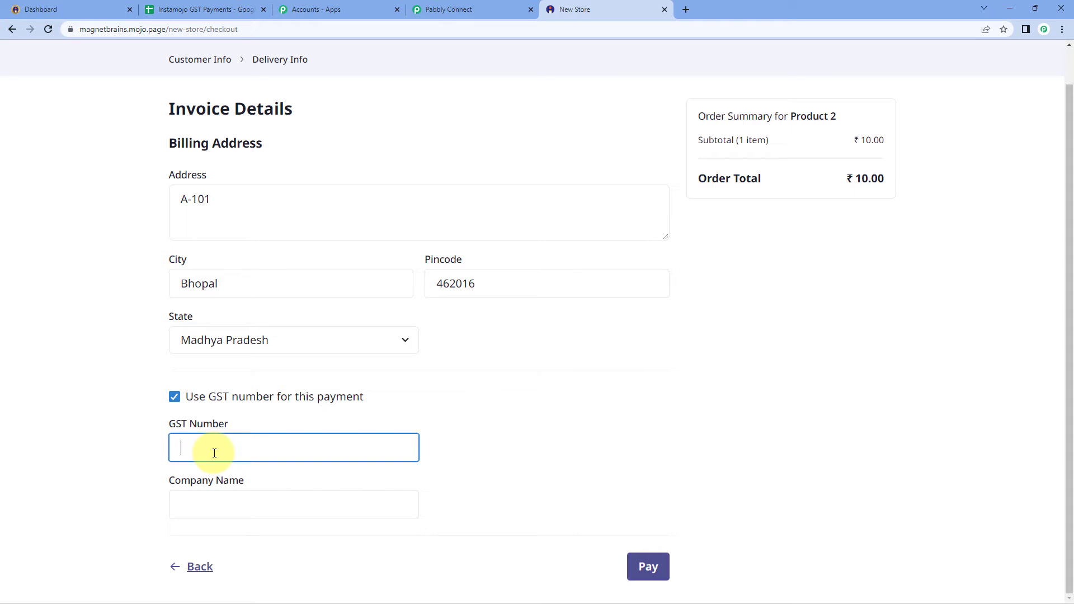
text(30AAAAA00001Z4A)
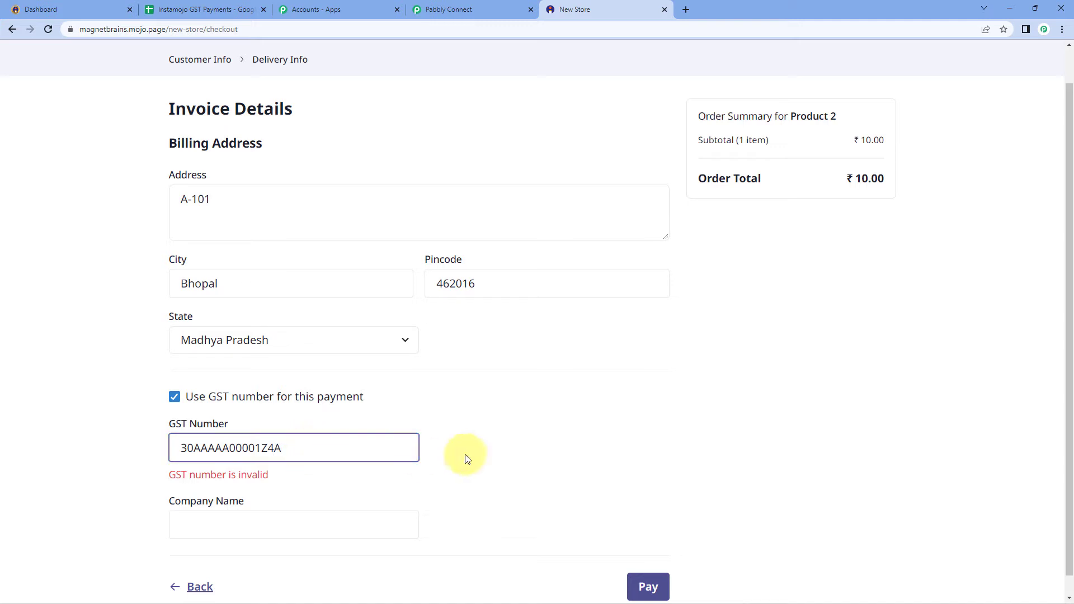
click(465, 454)
click(320, 448)
click(261, 448)
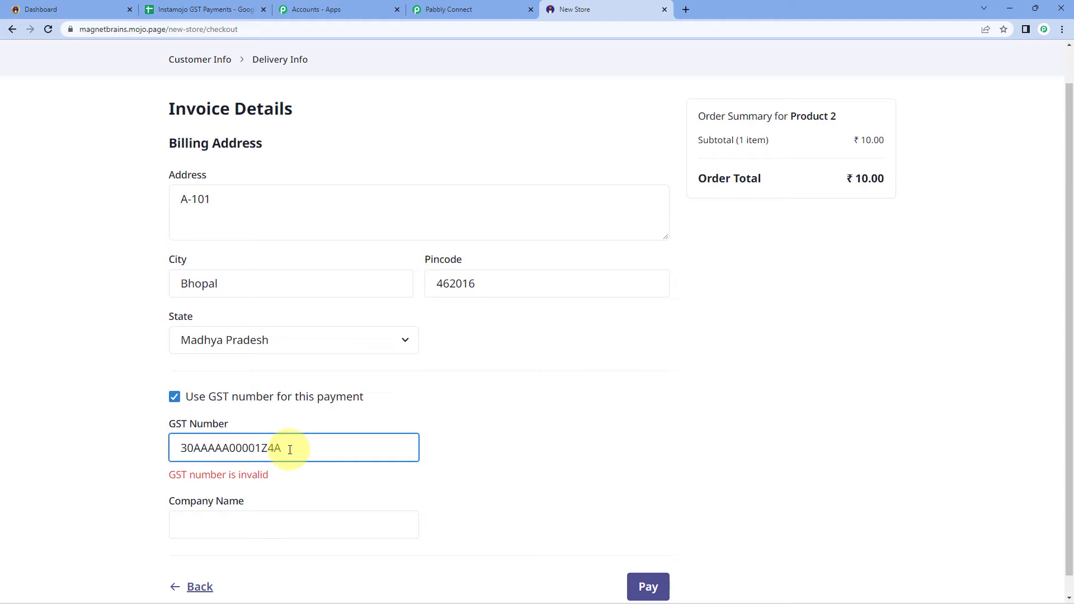
click(265, 446)
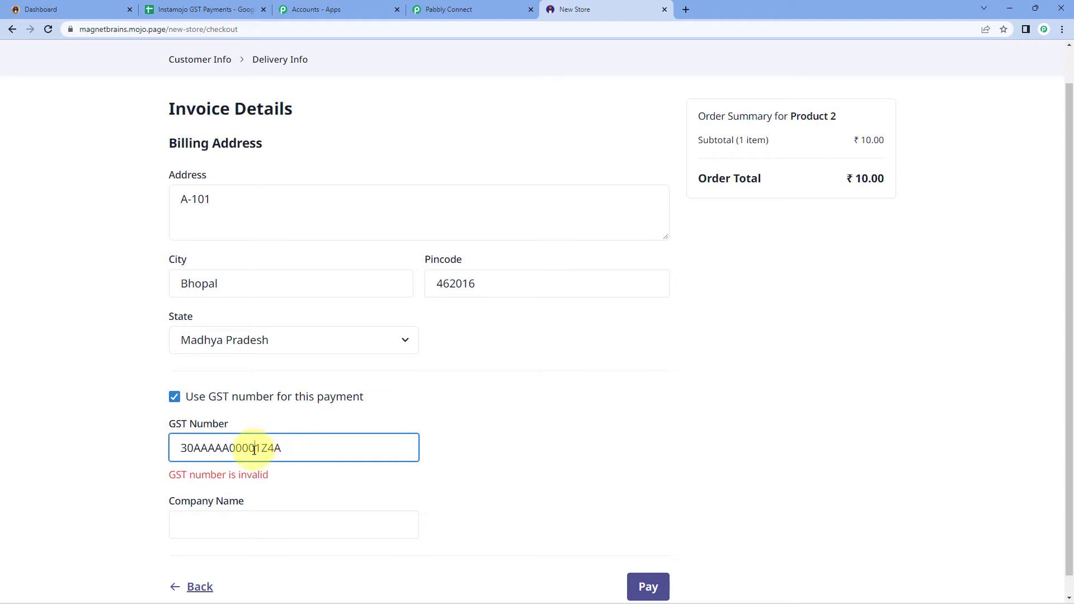
text(A)
click(299, 448)
key(BackSpace)
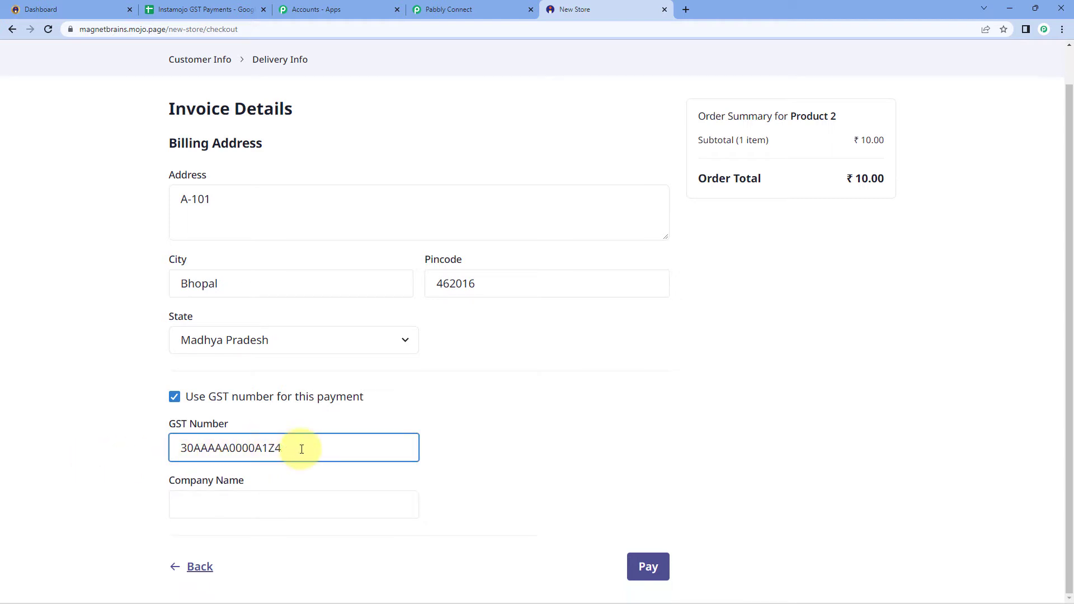
click(502, 437)
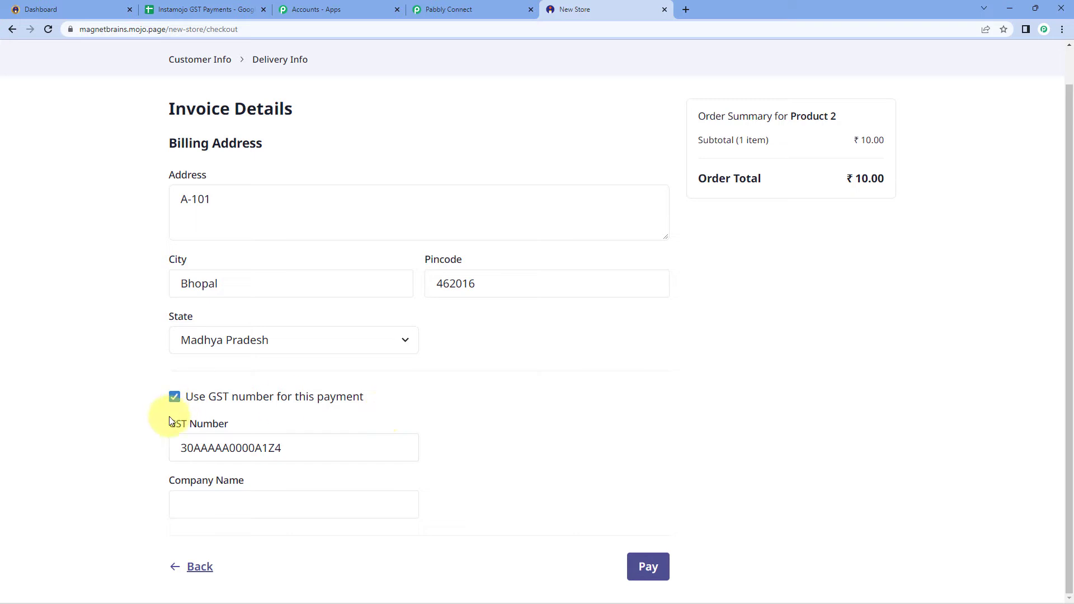
Enter 'Dummy Business' as the company name
click(211, 504)
text(D)
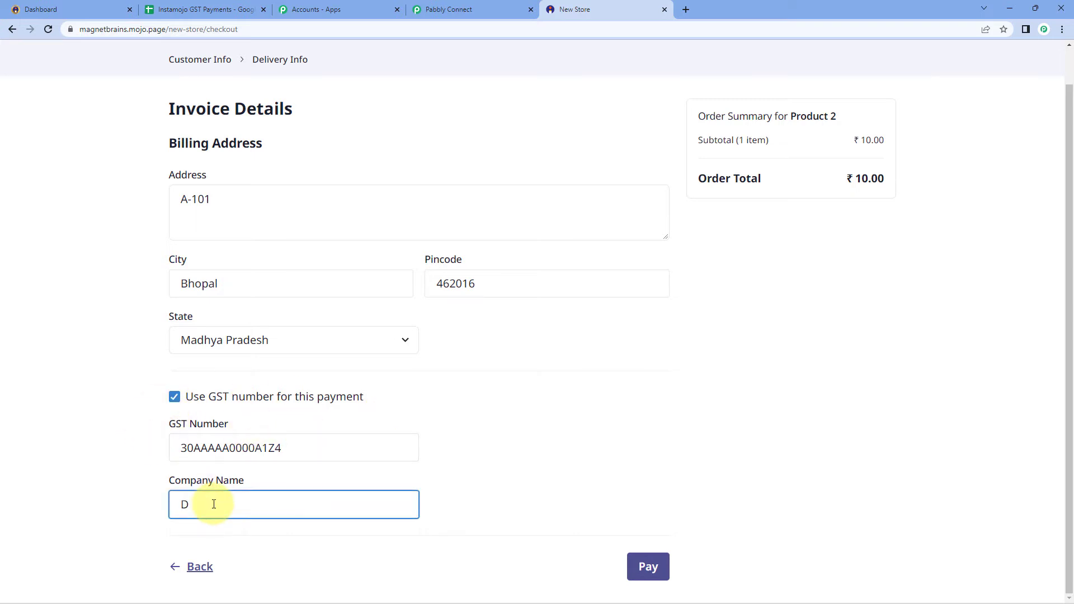
text(ummy Business)
click(72, 465)
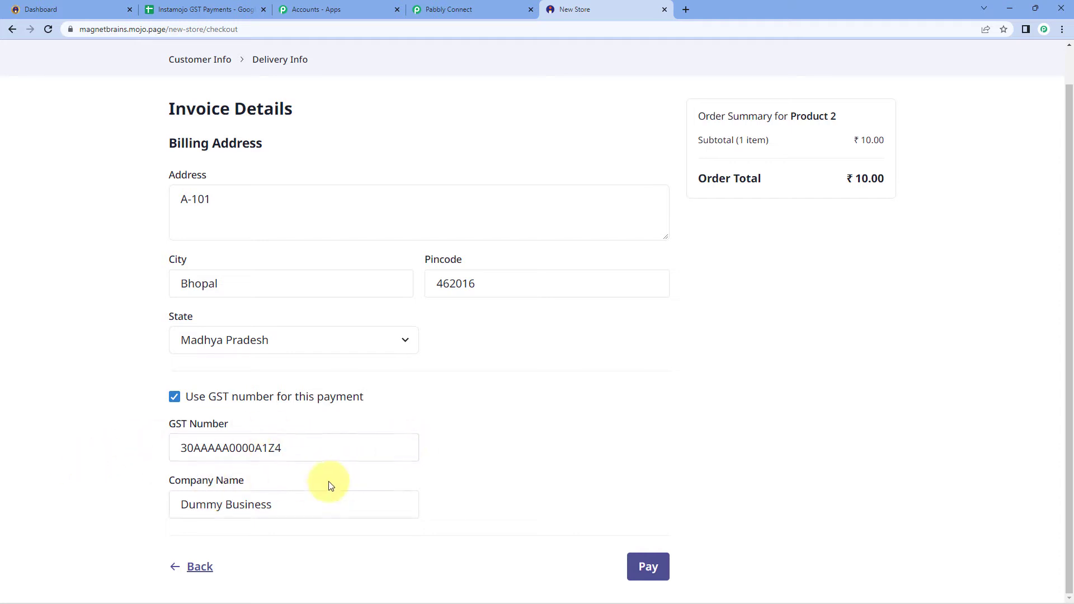
scroll(643, 425, up, 1)
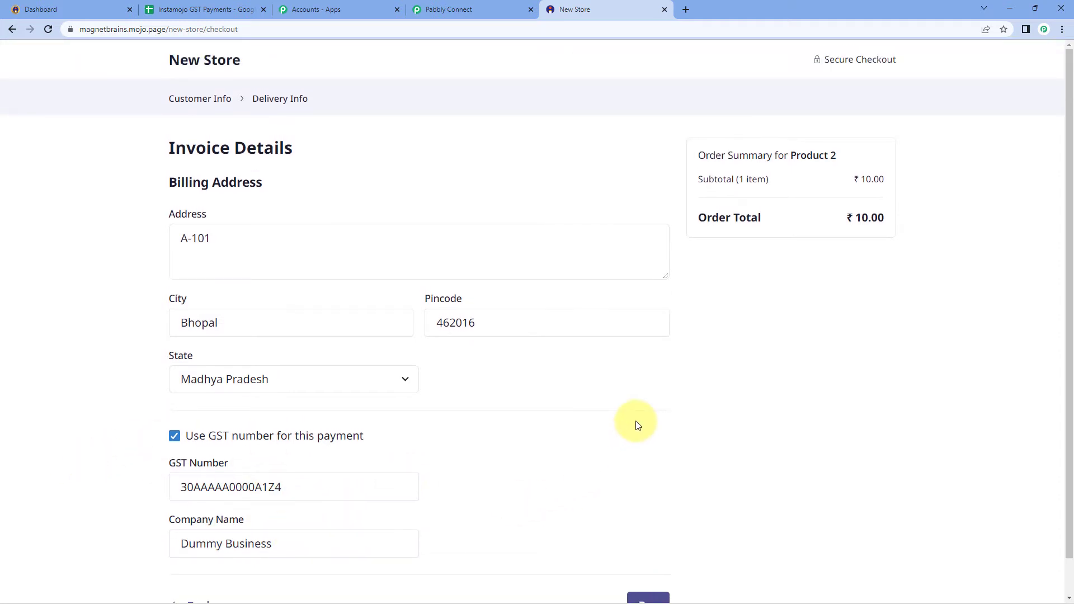
scroll(619, 273, down, 1)
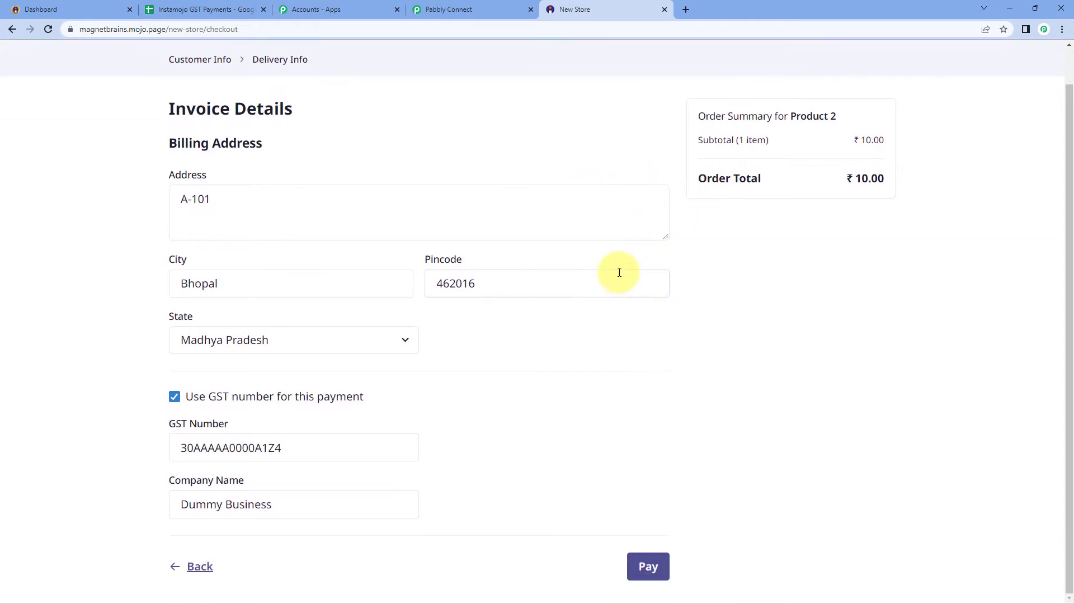
Pay ₹10 for Product 2 and decline Chrome's offer to save the address
click(649, 566)
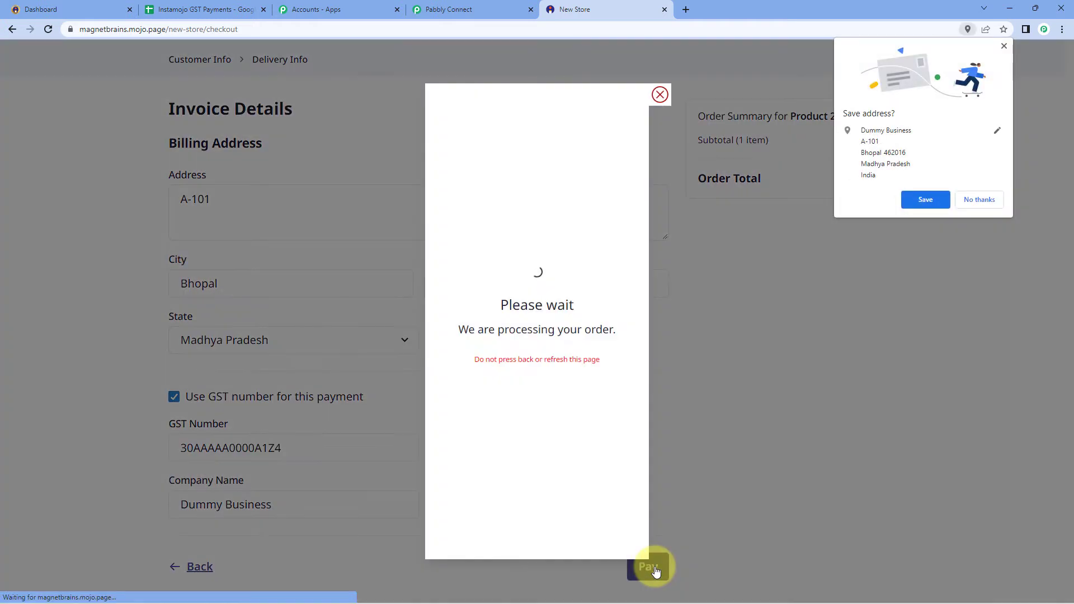
click(991, 200)
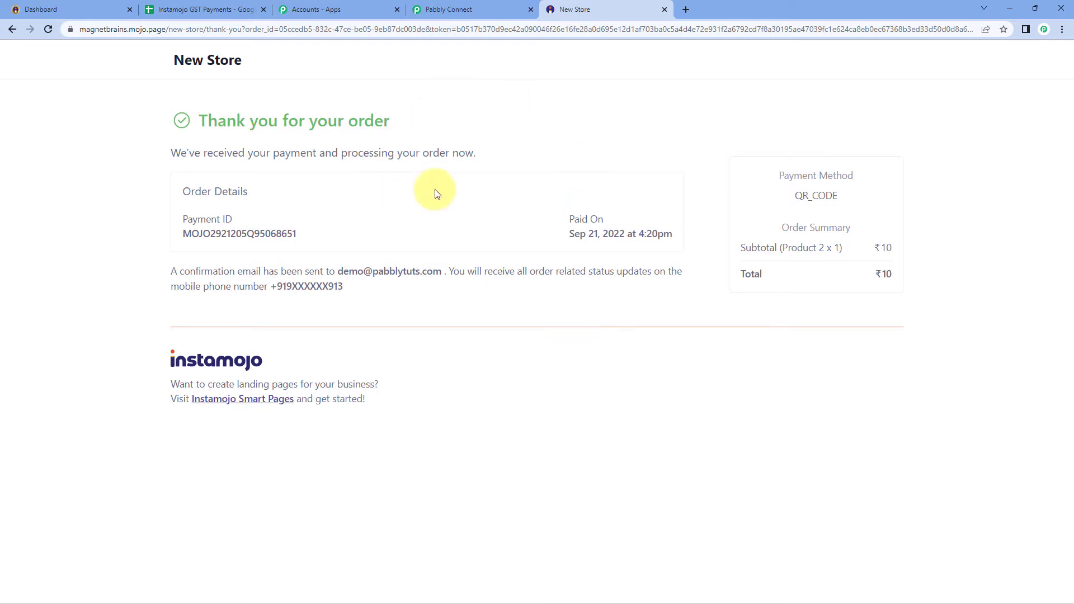
Review the captured payment ID, status SUCCESS, amount 10.00 and completion time
click(468, 6)
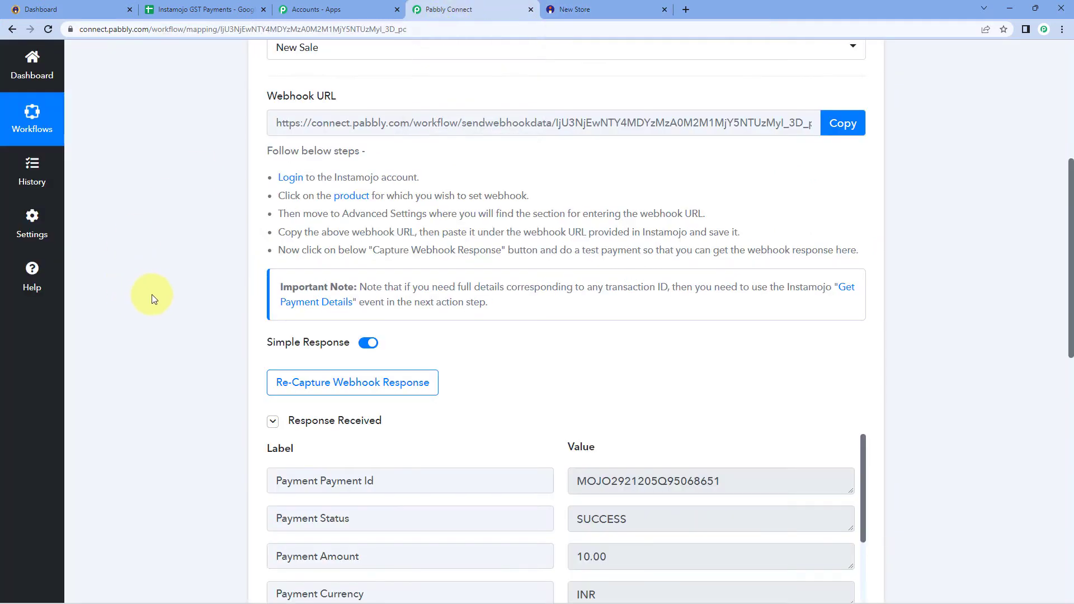
scroll(154, 300, down, 2)
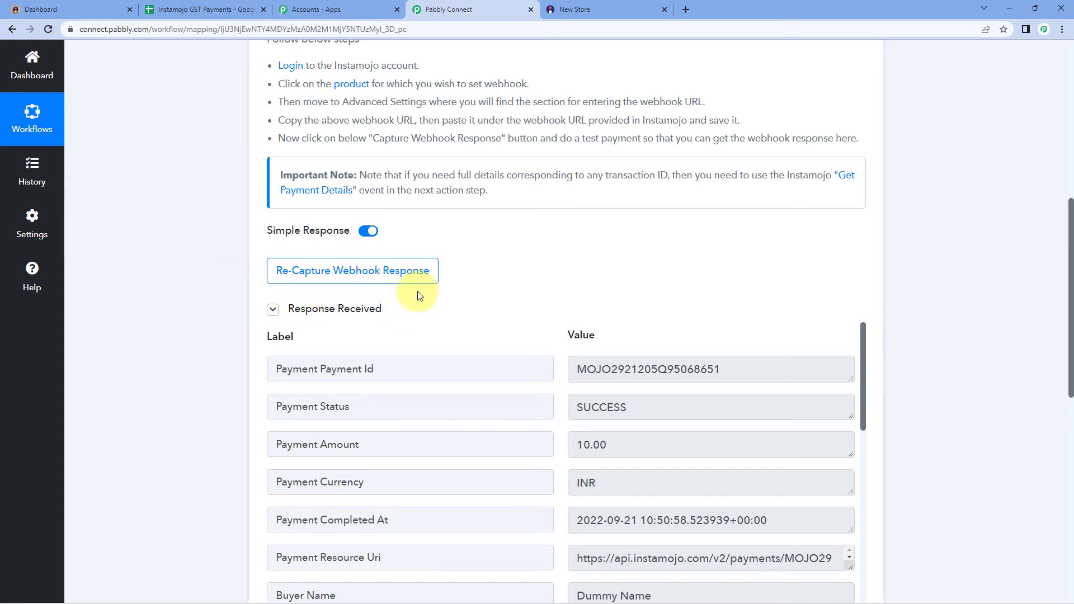
scroll(601, 308, down, 2)
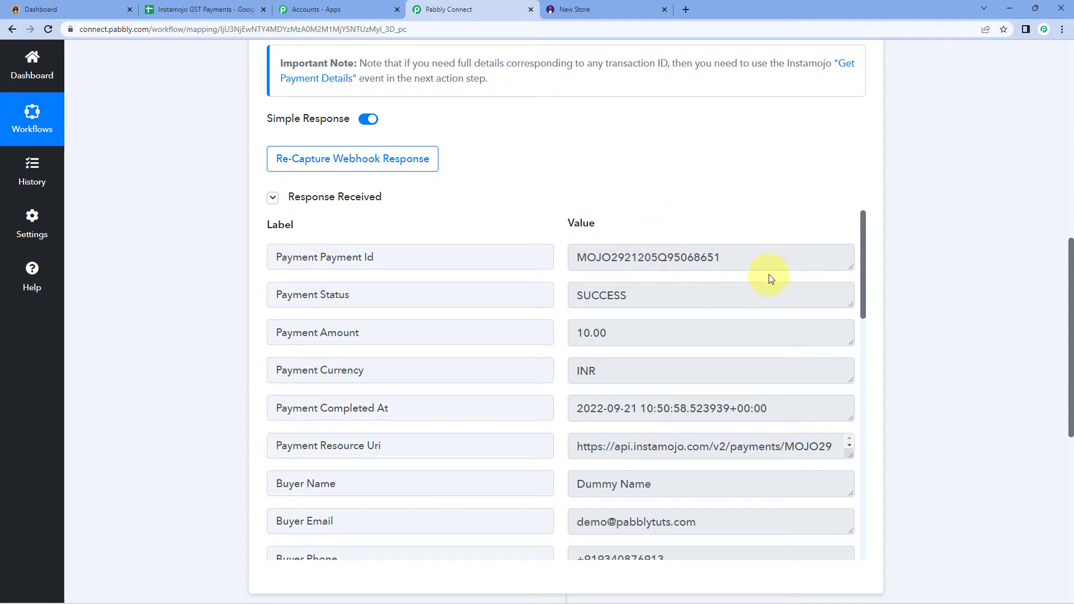
drag(772, 258, 555, 259)
drag(631, 296, 573, 295)
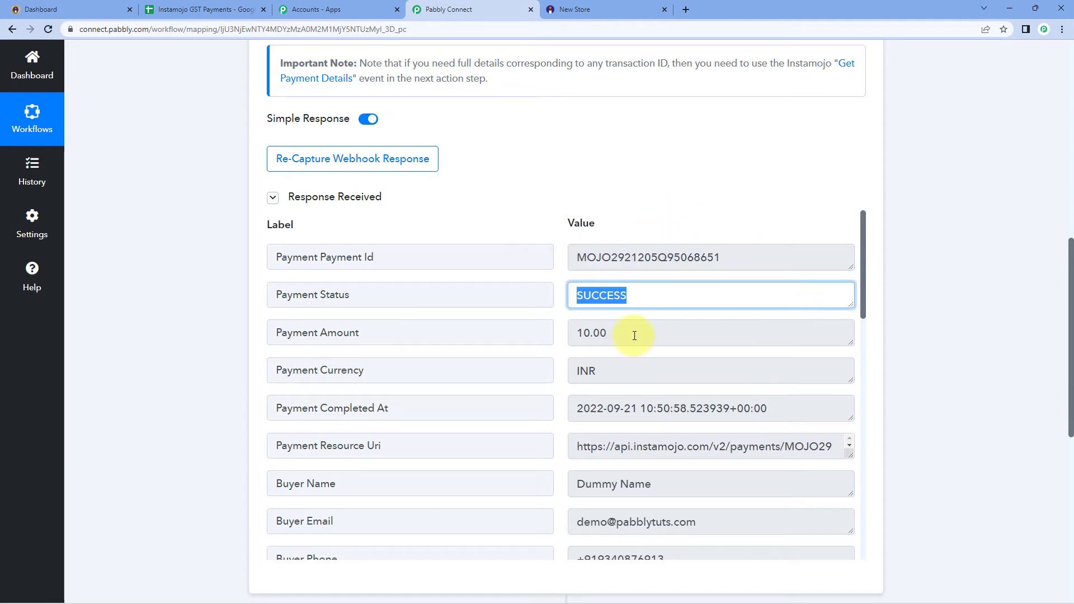
drag(635, 333, 532, 331)
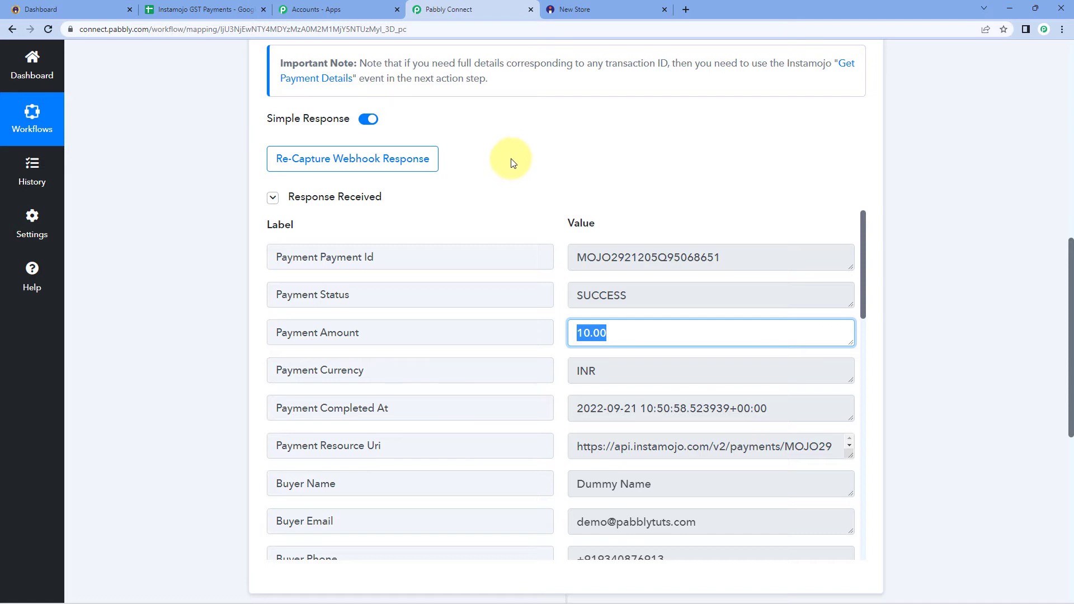
scroll(512, 160, down, 1)
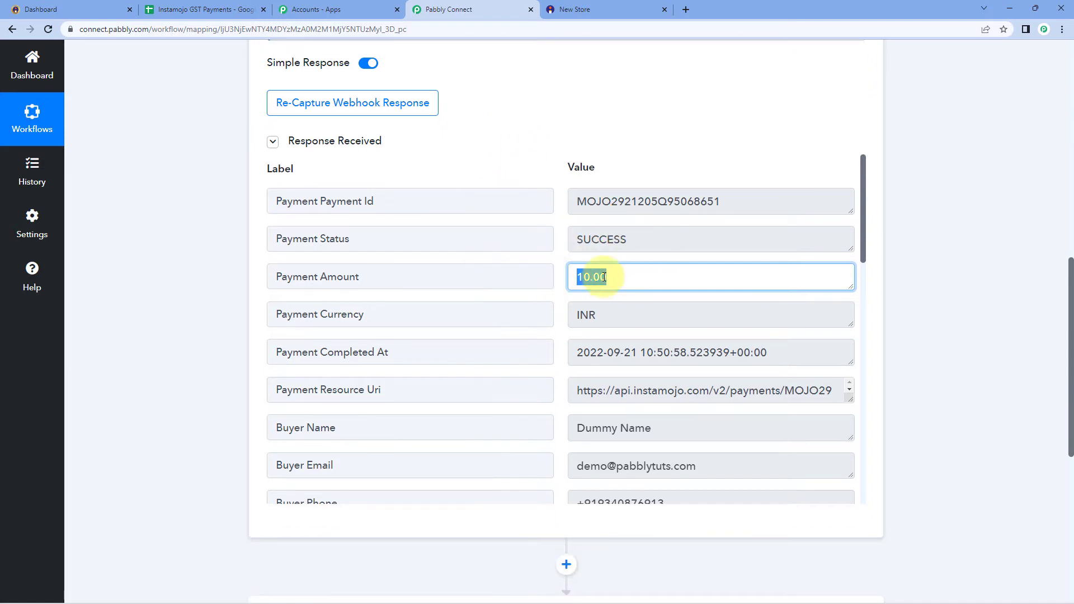
drag(791, 353, 563, 352)
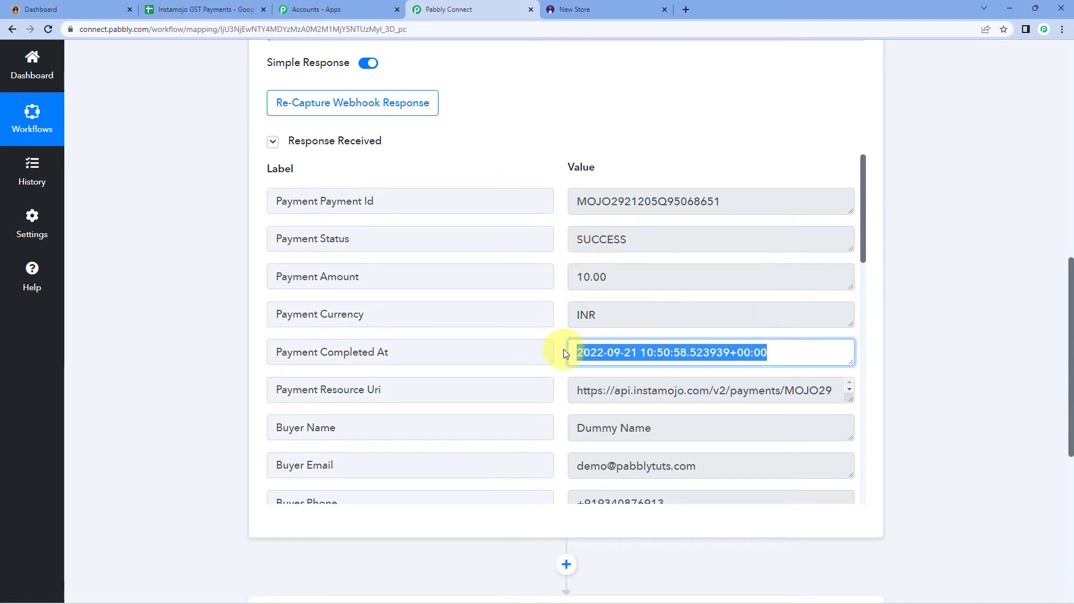
click(562, 298)
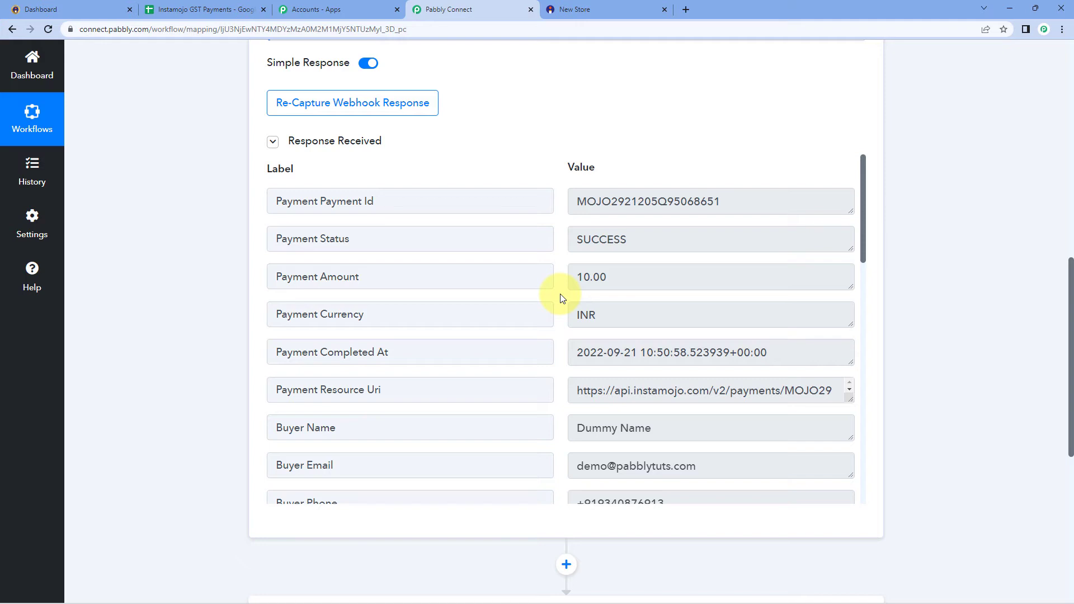
Check the captured buyer name, e-mail, phone and the Product 2 purpose and amount
drag(679, 426, 561, 429)
drag(696, 465, 583, 466)
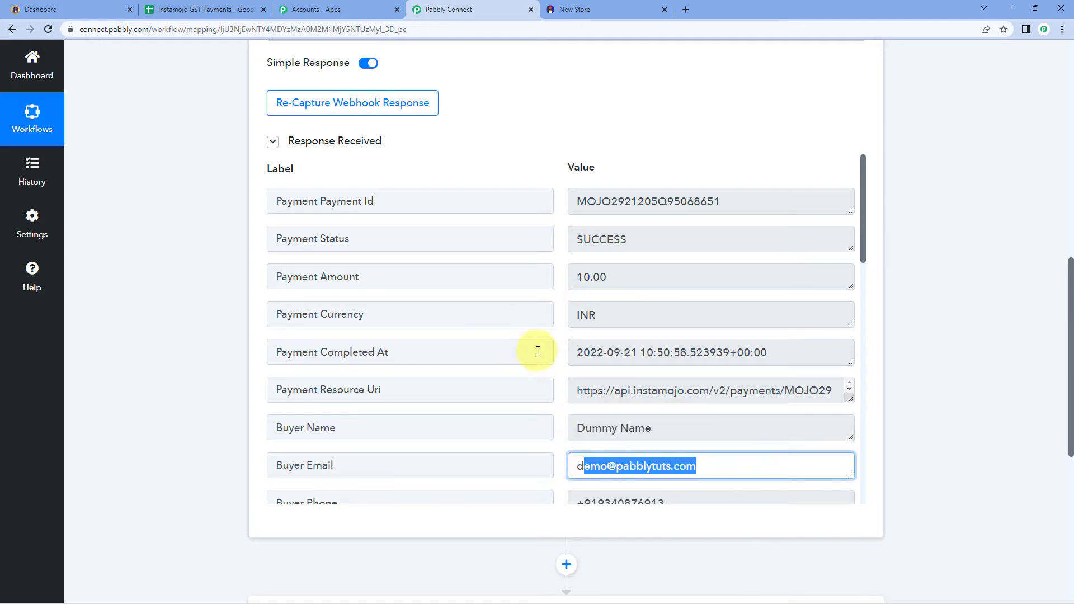
click(719, 469)
scroll(542, 355, down, 3)
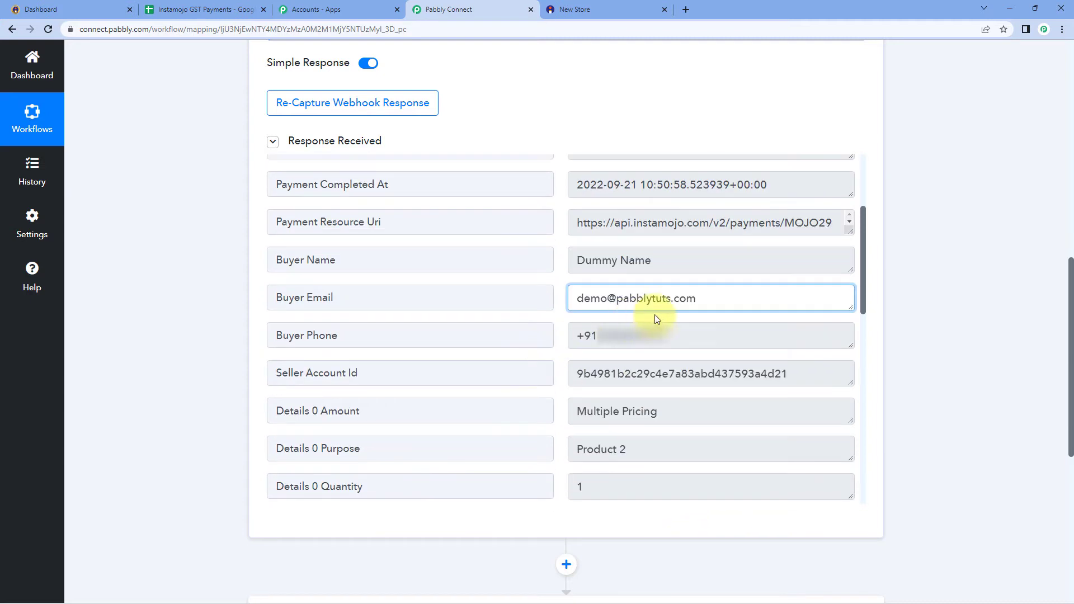
click(674, 334)
drag(674, 335, 547, 336)
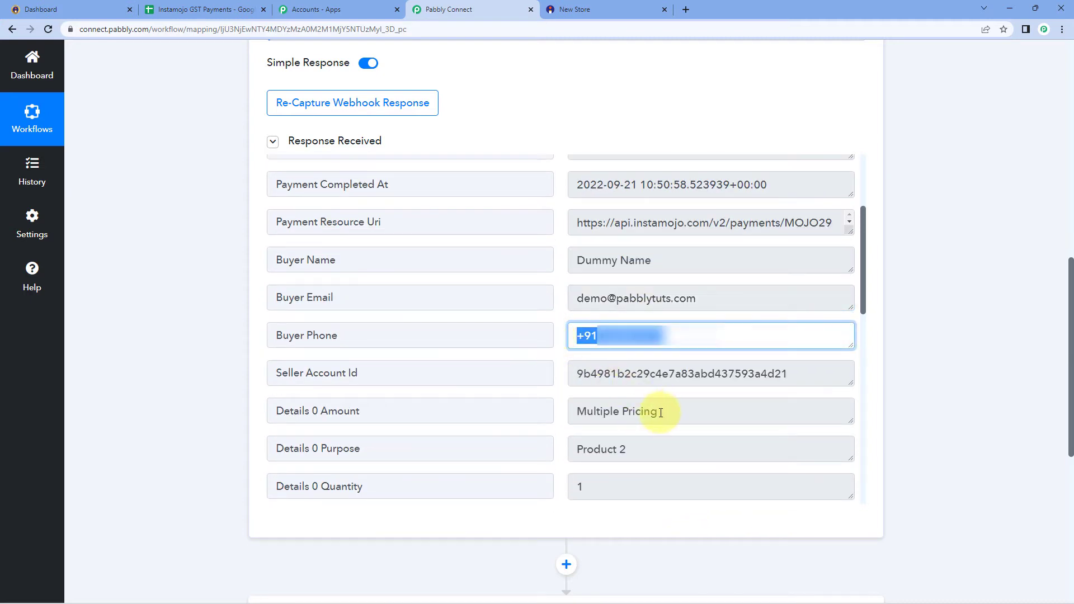
drag(626, 450, 555, 443)
drag(629, 455, 556, 361)
click(562, 354)
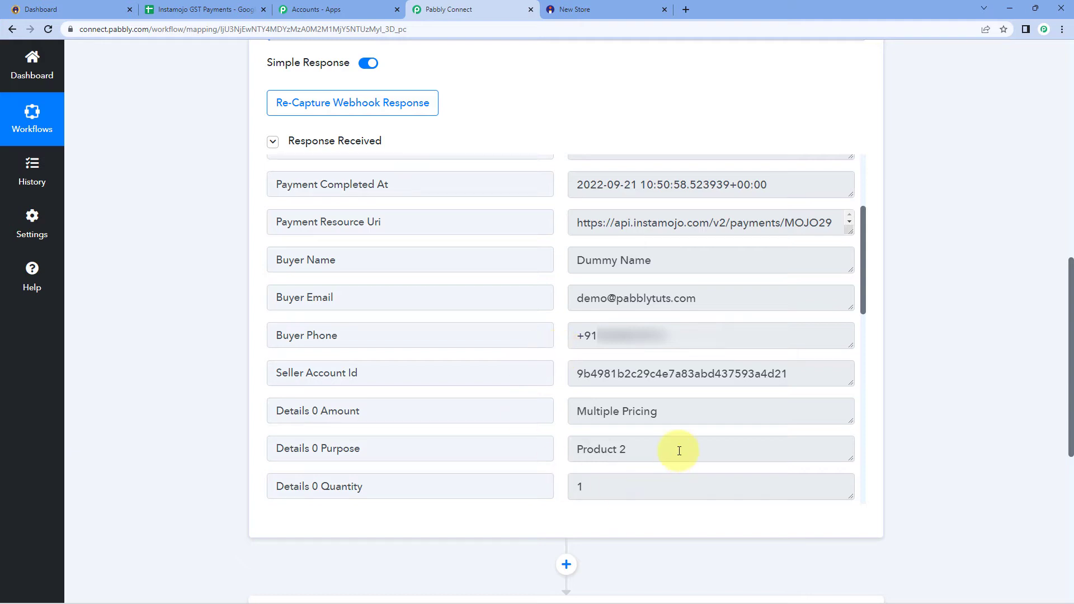
drag(678, 448, 549, 448)
click(549, 408)
Check the captured billing address, city and GSTIN values
scroll(564, 366, down, 10)
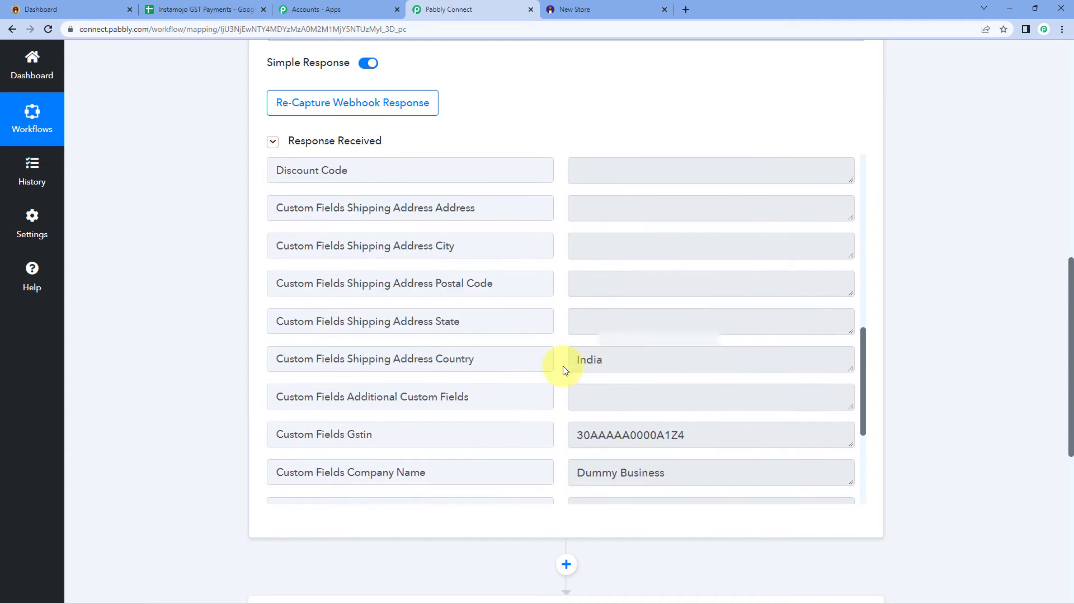
scroll(565, 359, down, 5)
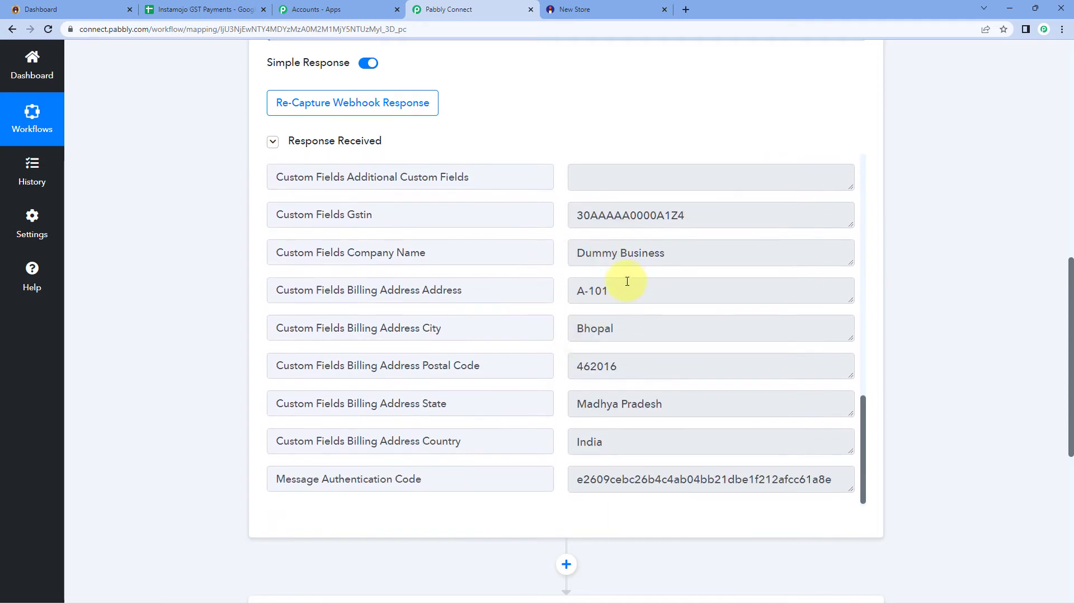
drag(623, 291, 549, 294)
drag(626, 341, 594, 356)
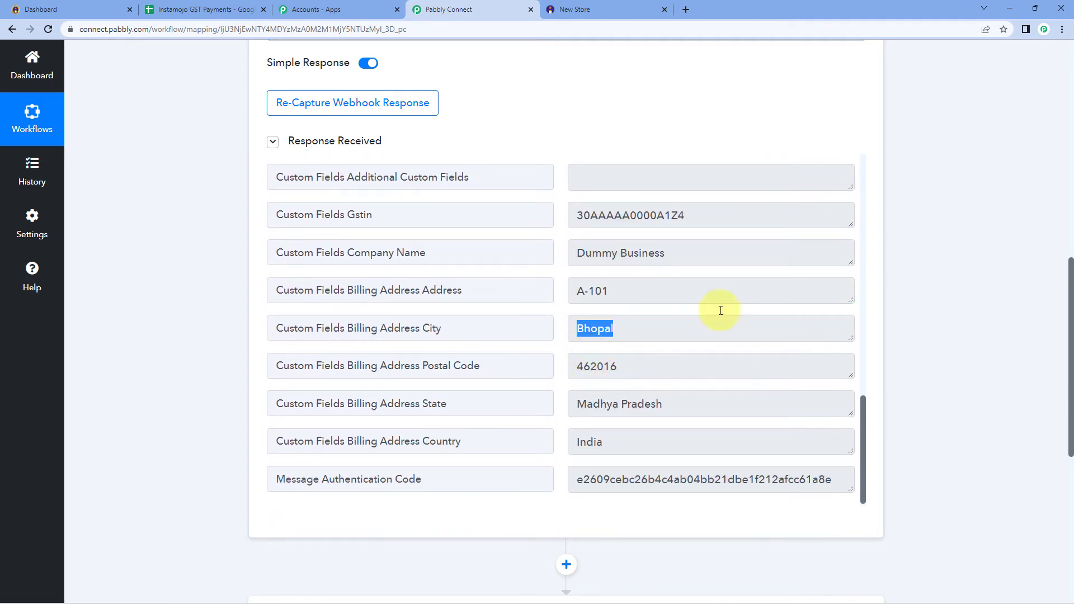
click(971, 287)
click(681, 215)
drag(682, 215, 569, 216)
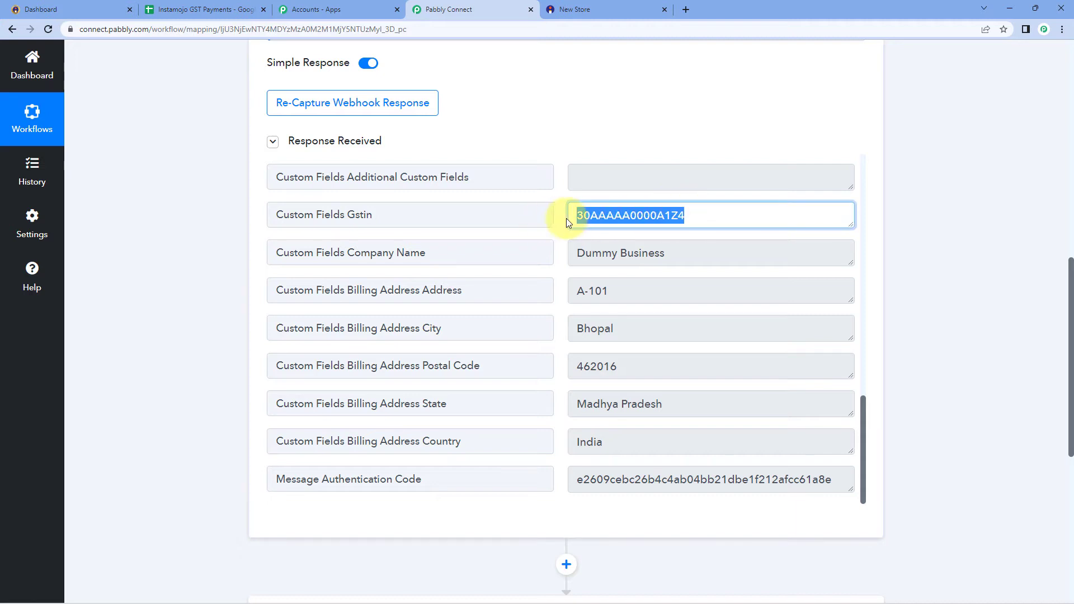
click(952, 237)
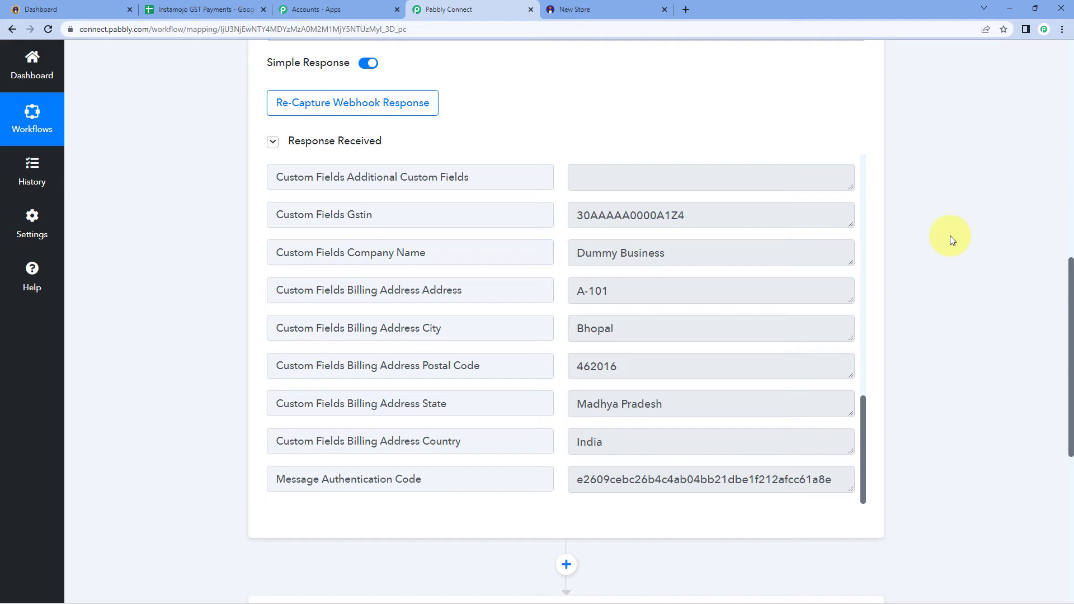
scroll(949, 236, down, 2)
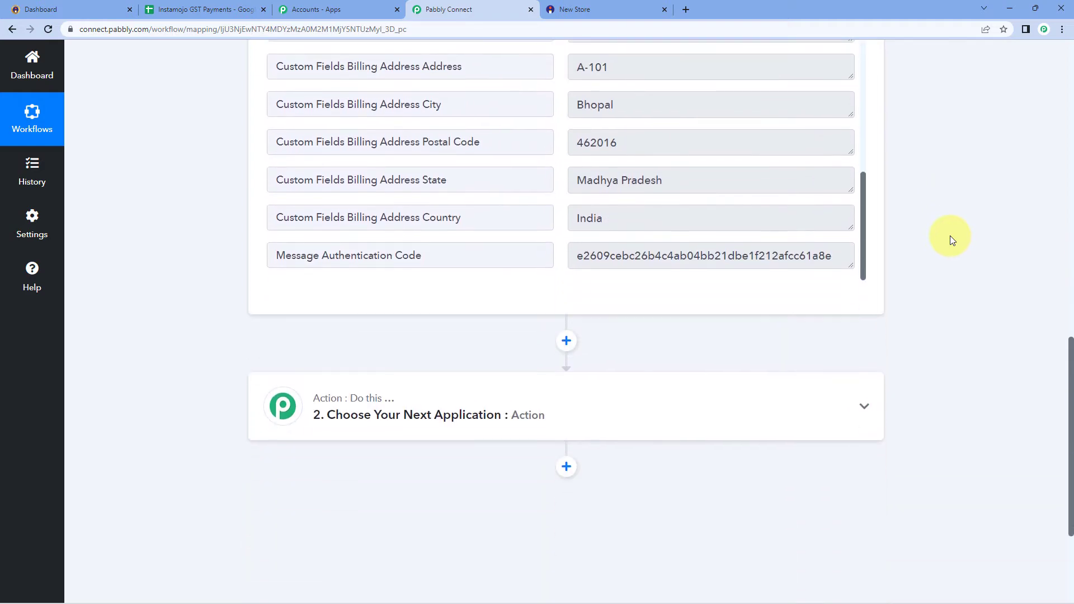
scroll(983, 252, up, 3)
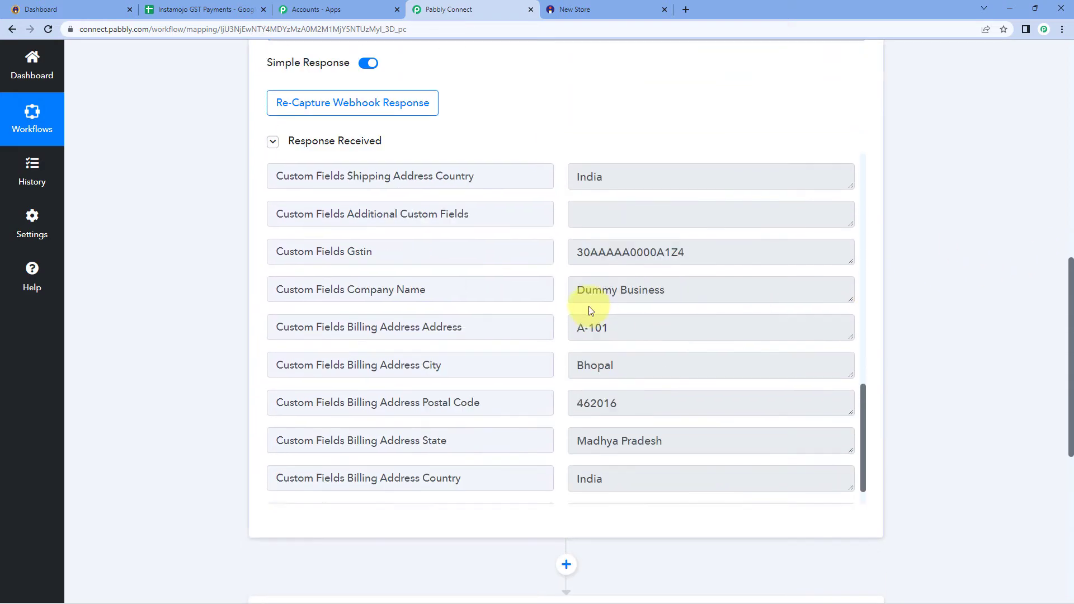
scroll(600, 309, up, 8)
scroll(600, 309, up, 5)
scroll(603, 307, down, 8)
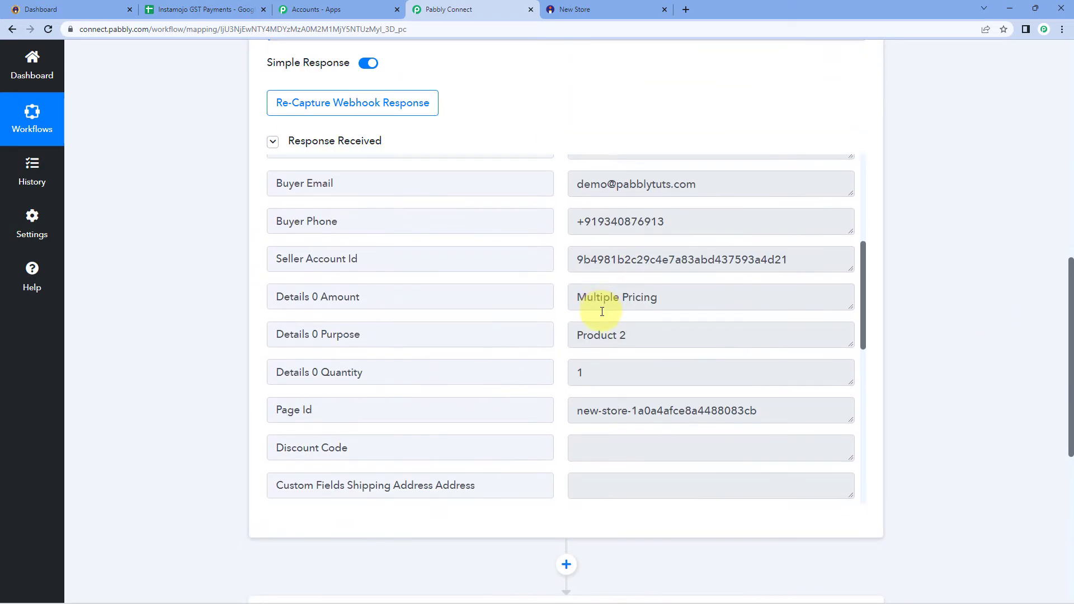
scroll(597, 267, down, 1)
scroll(596, 267, up, 1)
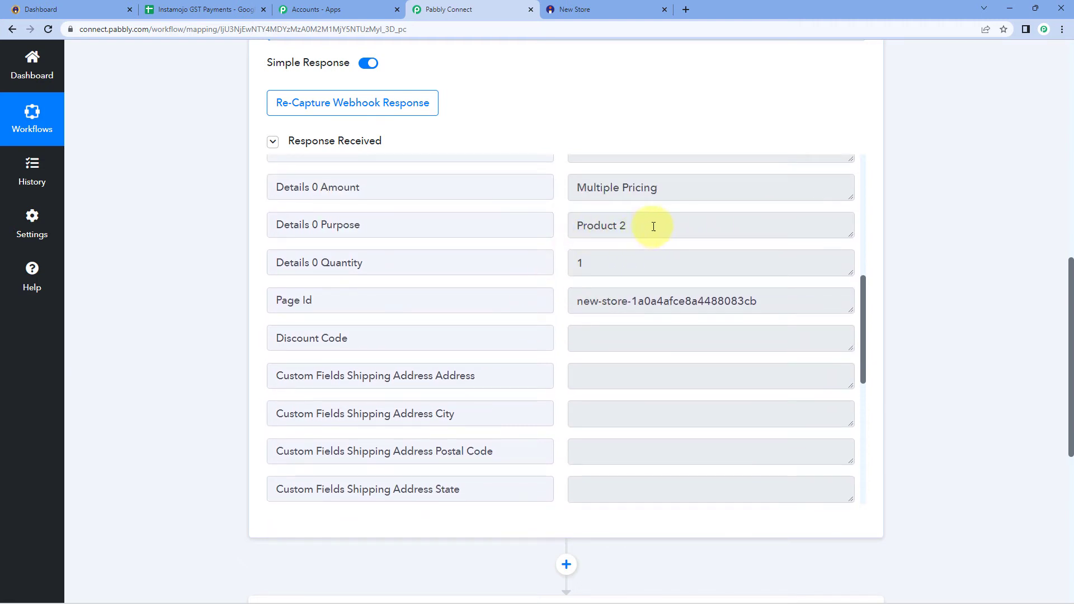
drag(645, 228, 573, 230)
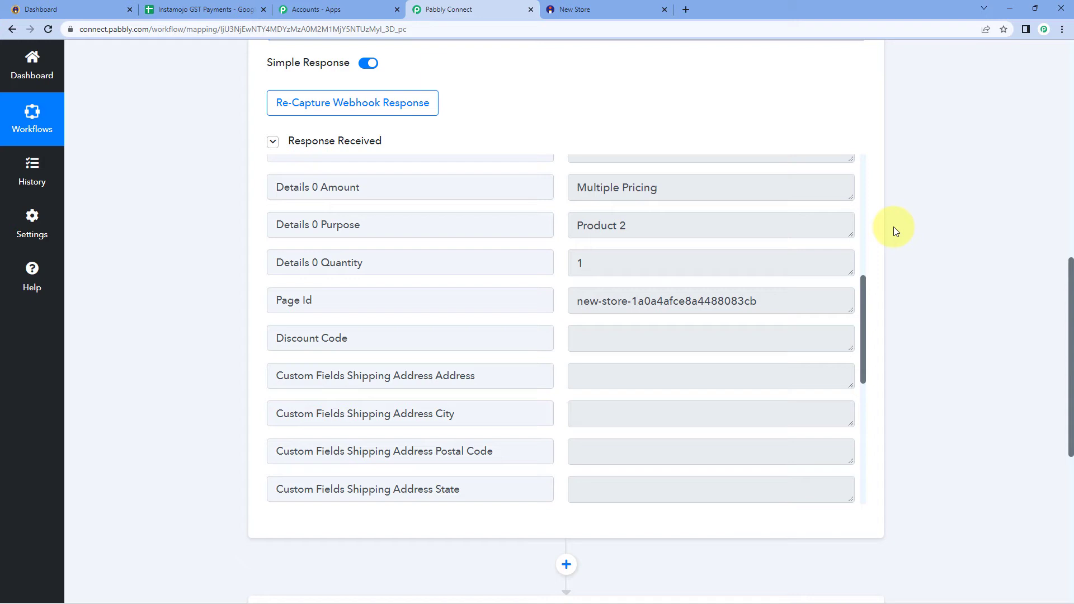
scroll(894, 227, down, 7)
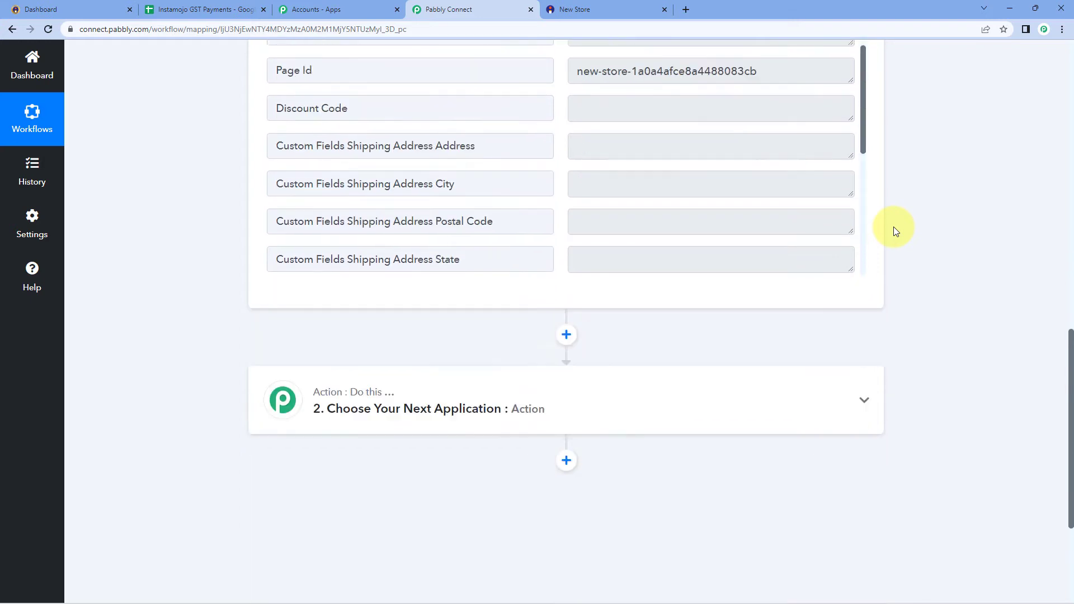
Make step 2 the Lookup Table app with the Lookup Table action event, and connect it
click(453, 228)
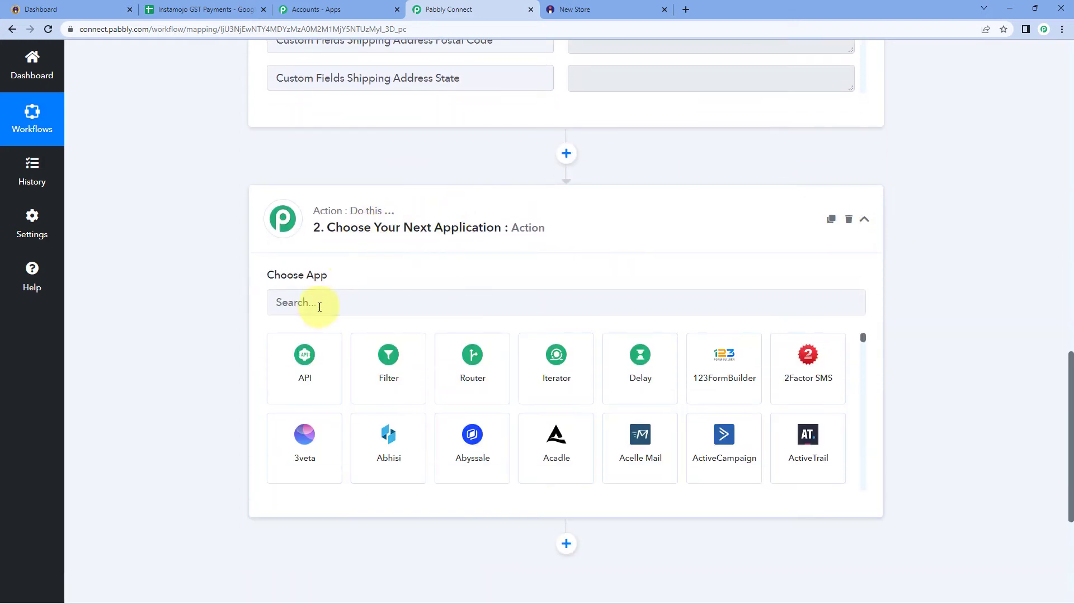
click(315, 305)
text(Look)
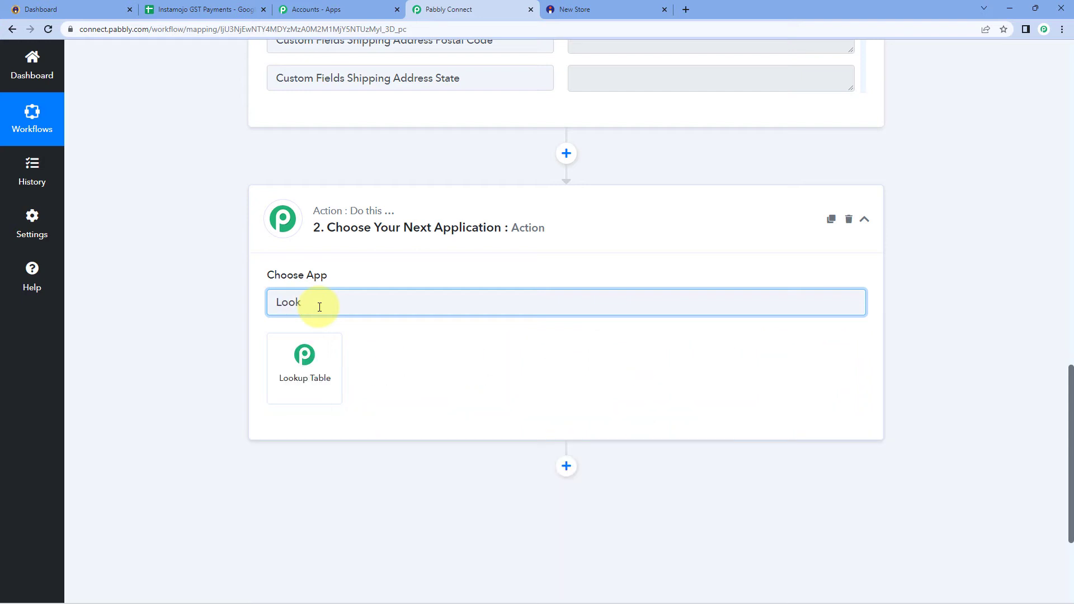
click(301, 353)
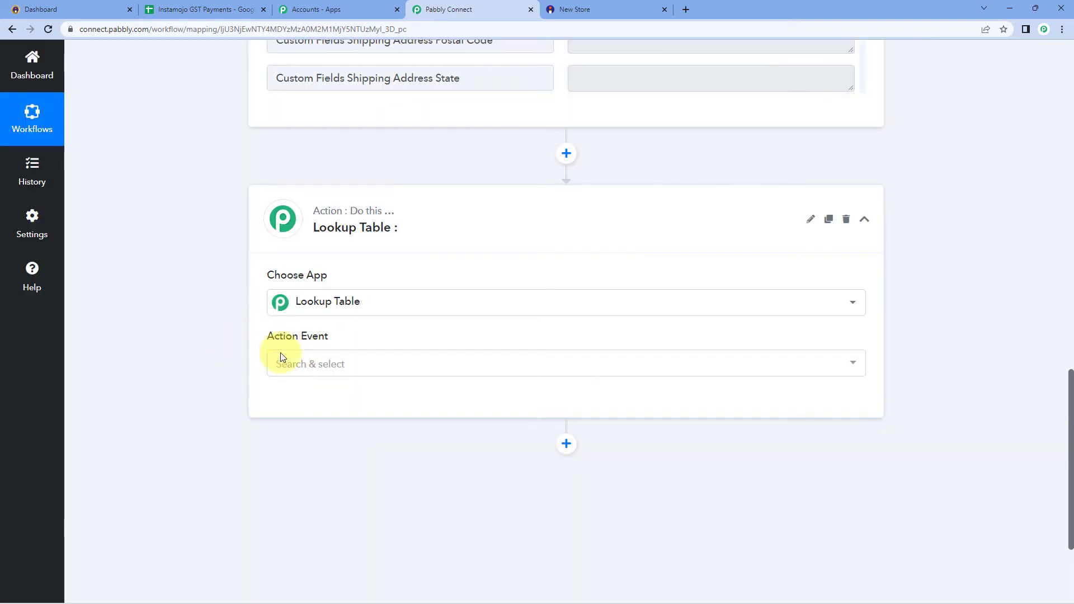
click(321, 367)
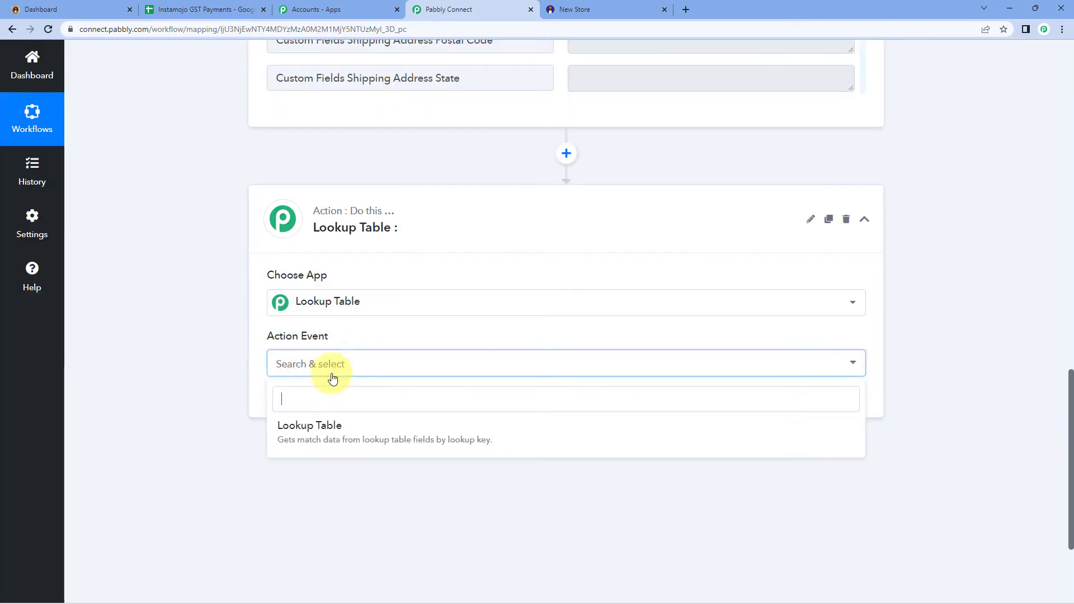
click(363, 428)
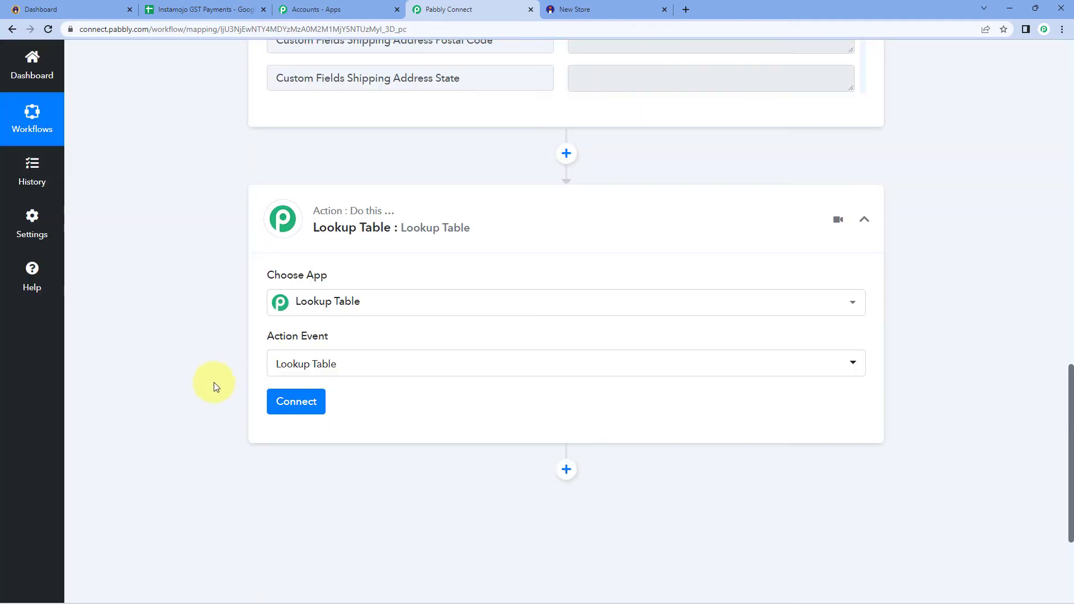
click(307, 407)
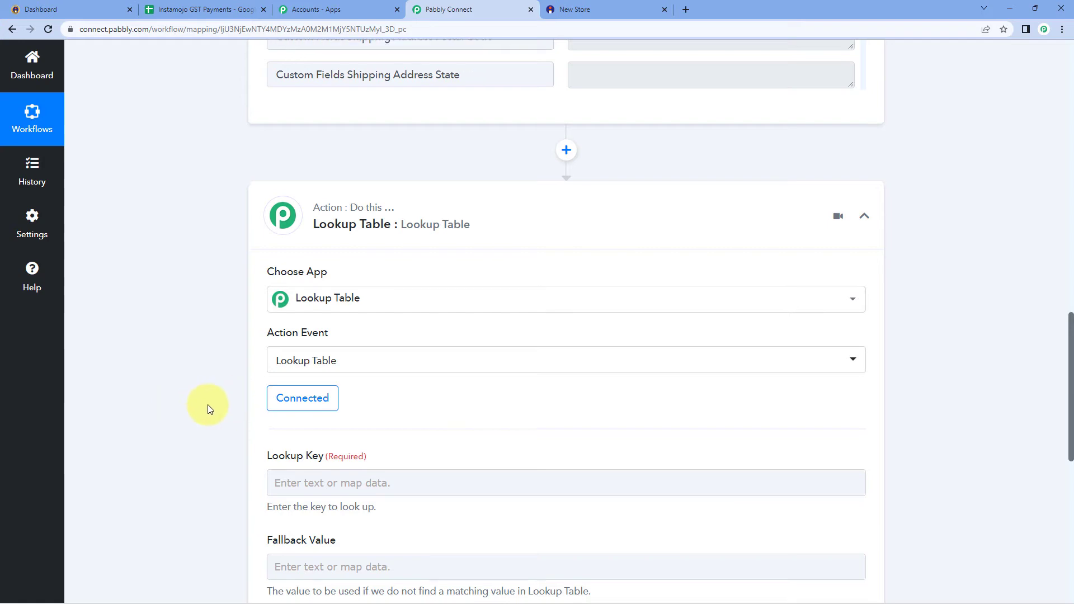
scroll(207, 405, down, 2)
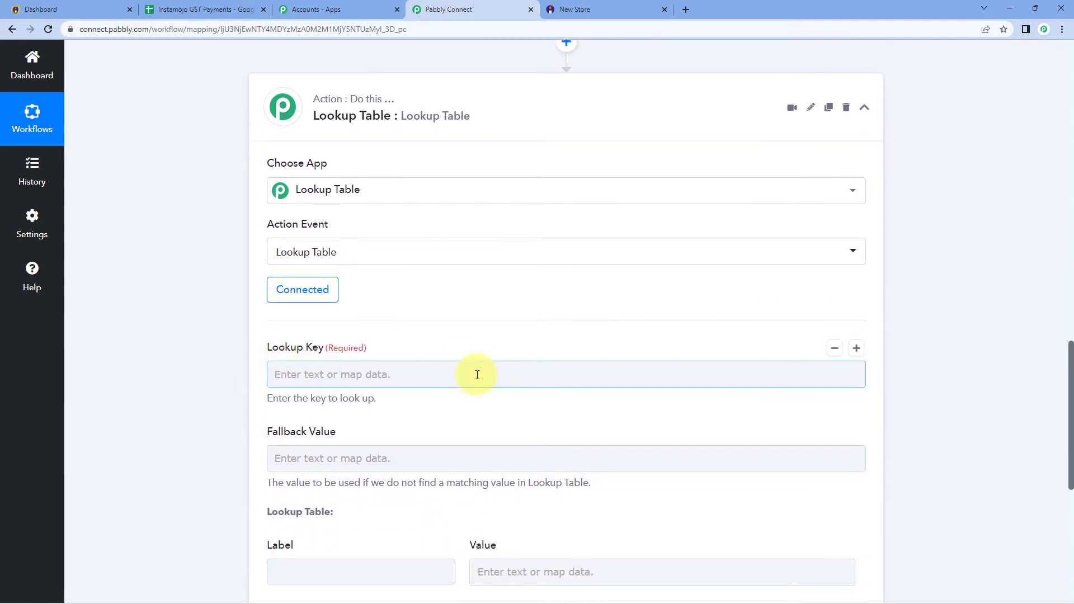
scroll(445, 354, up, 9)
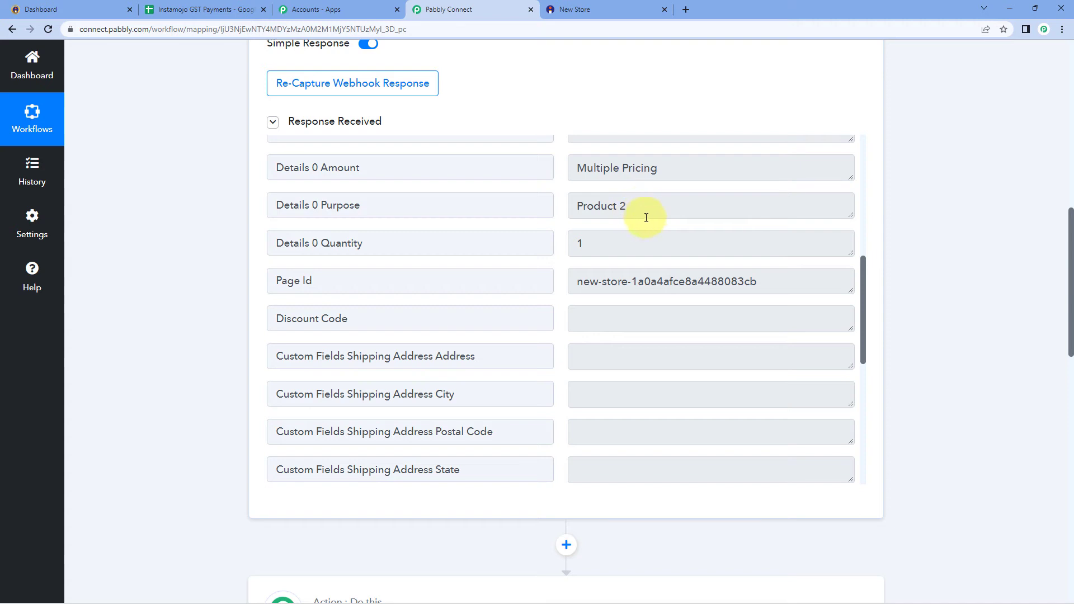
drag(646, 217, 546, 204)
click(558, 215)
drag(630, 211, 534, 208)
click(555, 214)
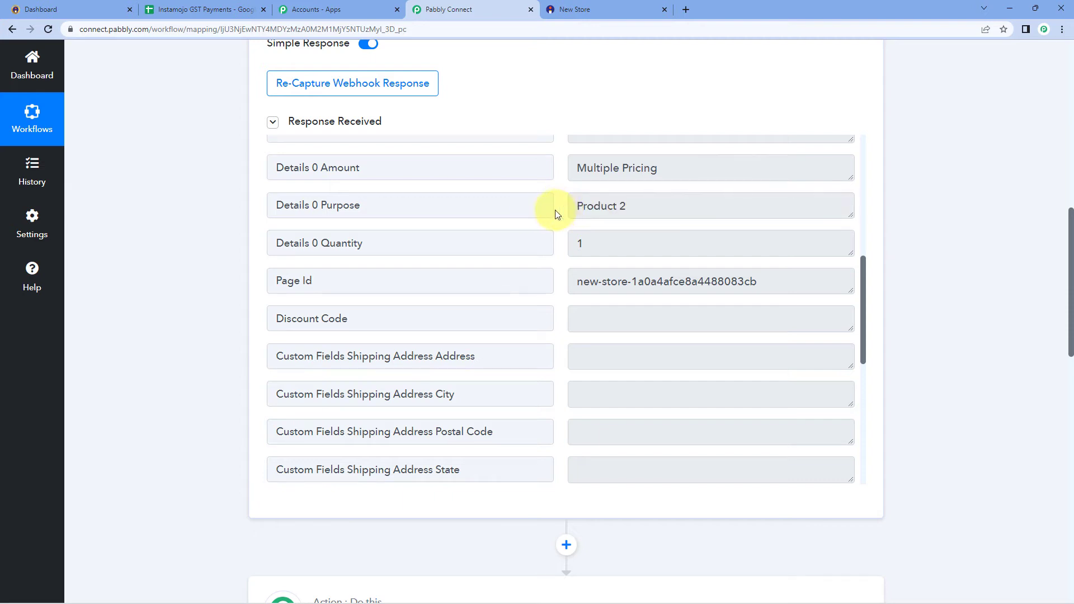
drag(642, 203, 551, 208)
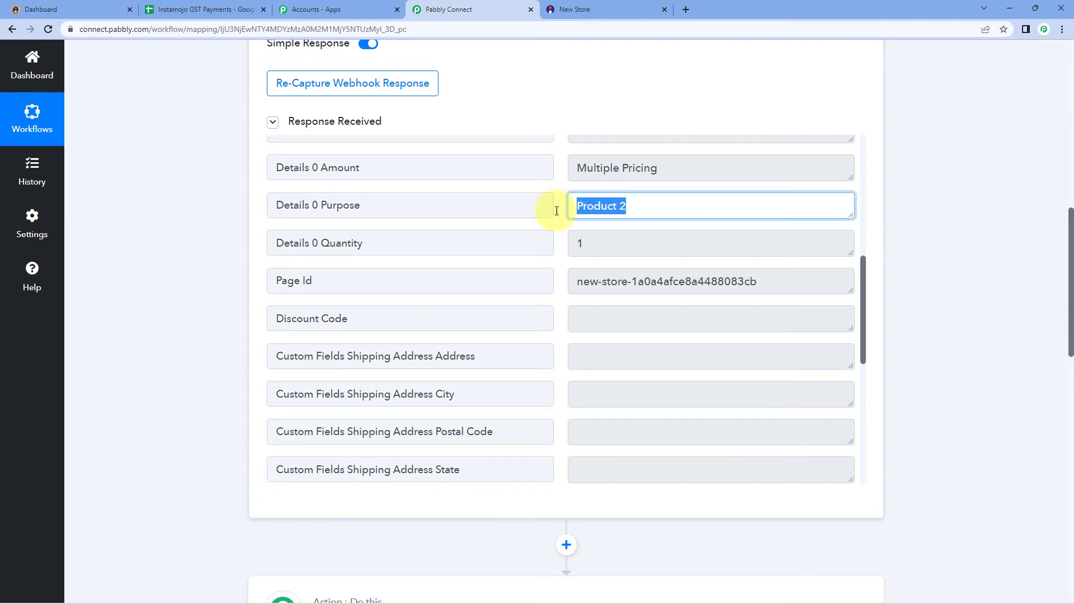
scroll(184, 265, down, 8)
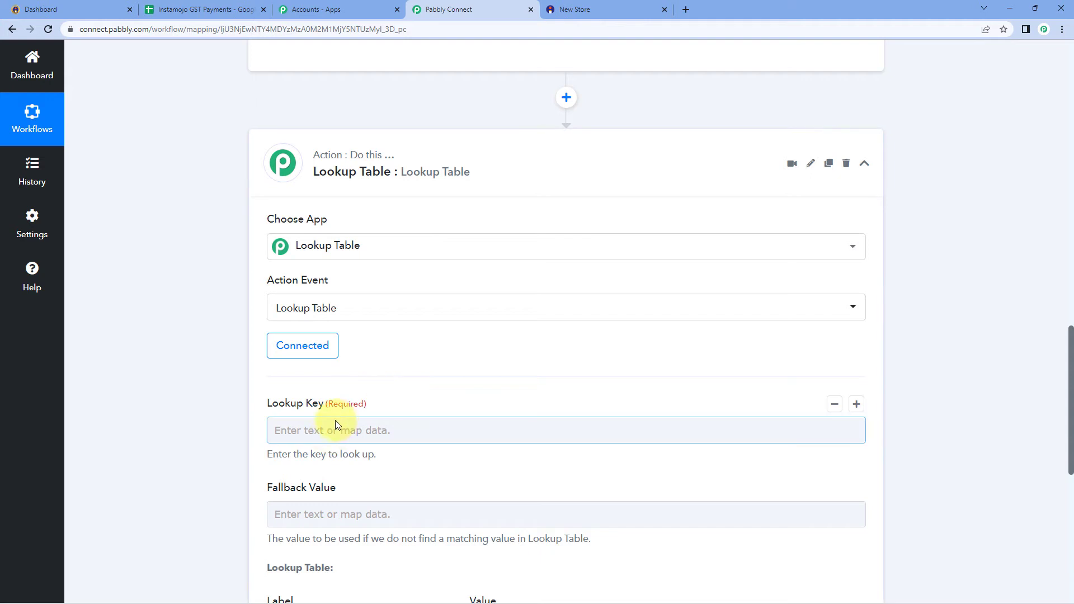
scroll(221, 396, down, 3)
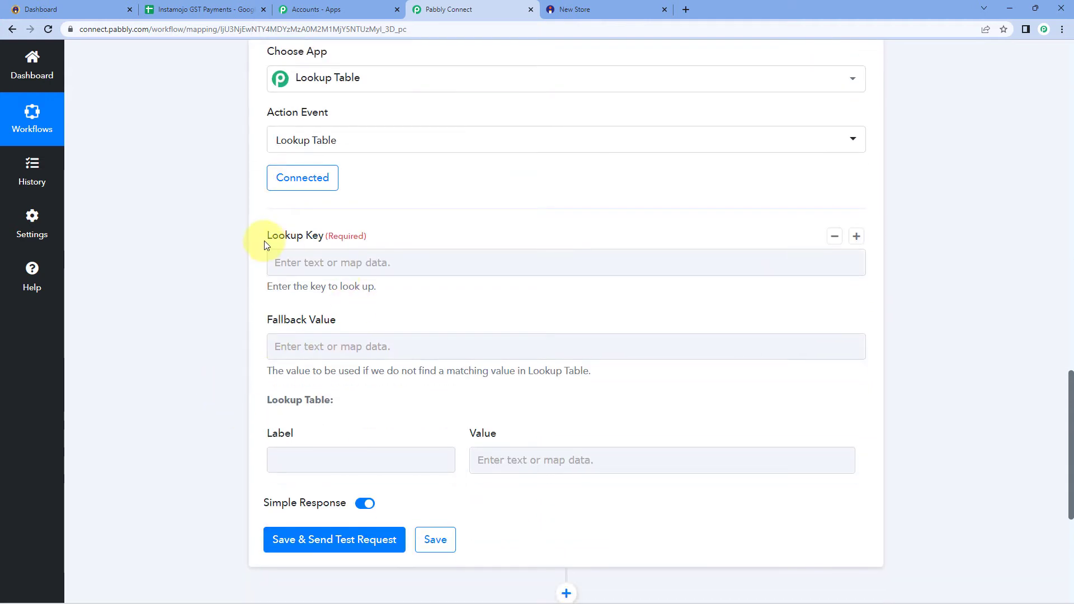
Map the Instamojo New Sale's Details 0 Purpose (Product 2) into the Lookup Key
click(301, 264)
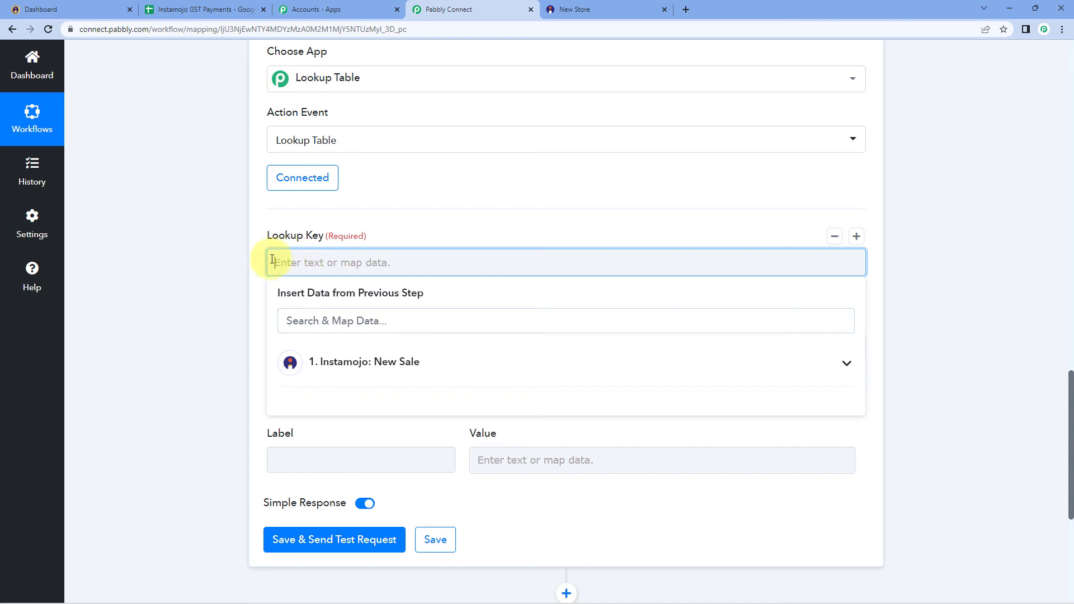
click(406, 365)
scroll(210, 311, down, 1)
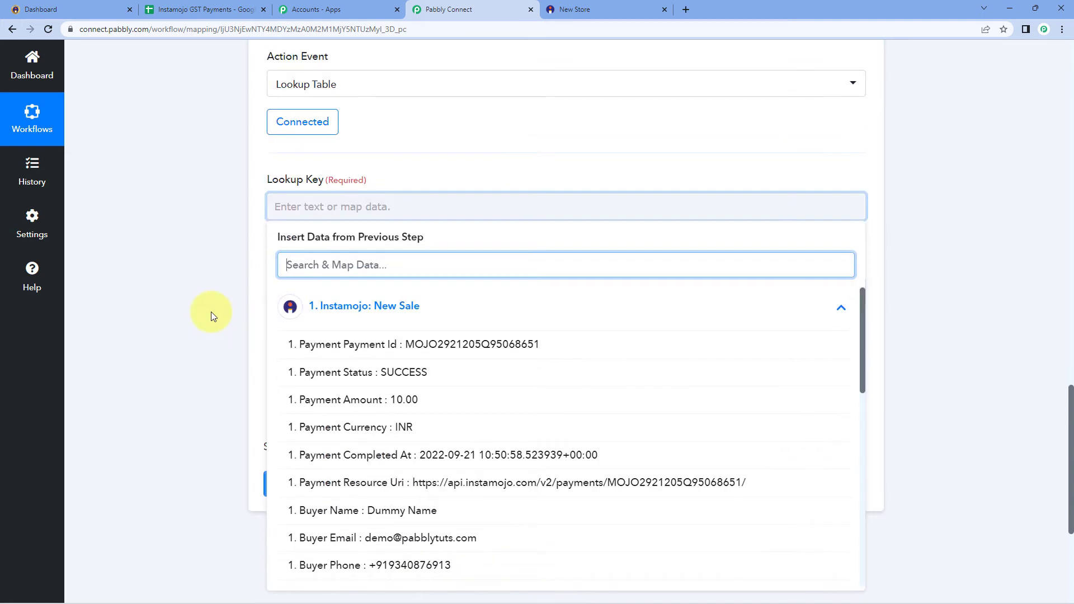
scroll(306, 448, down, 6)
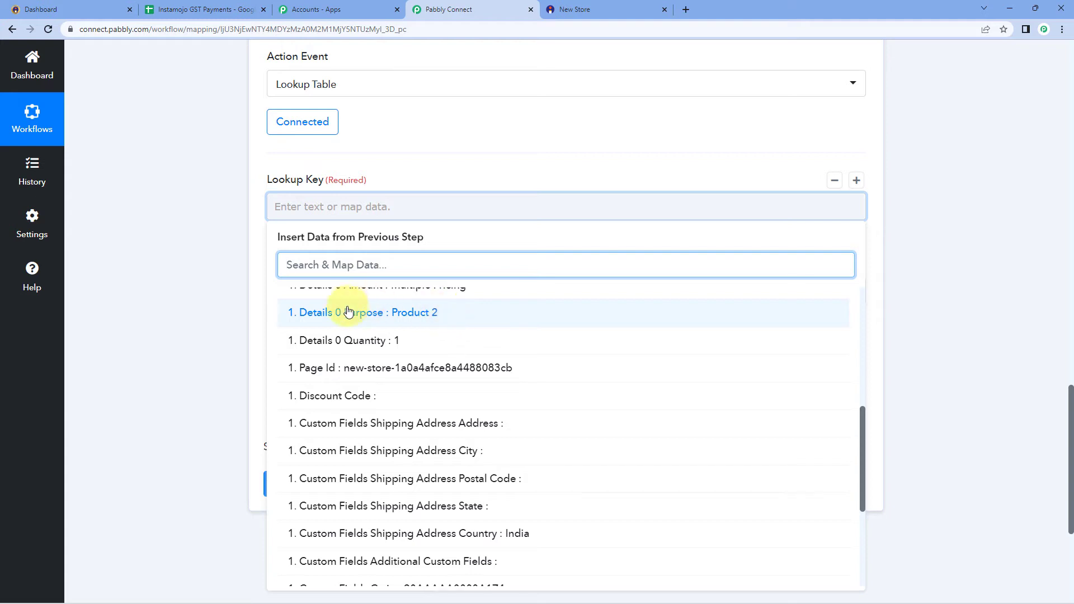
click(383, 317)
click(233, 261)
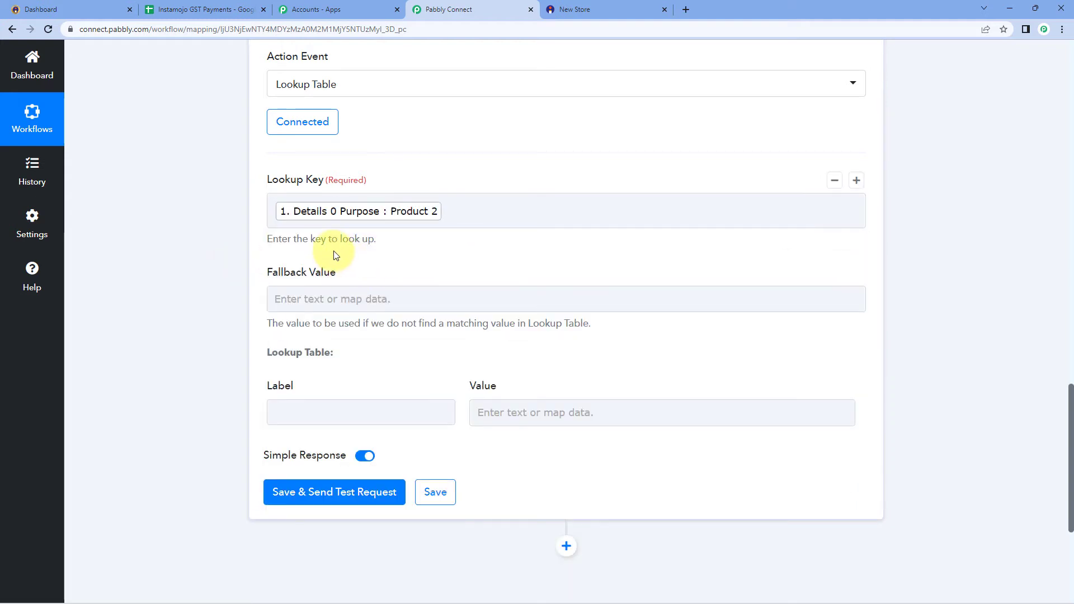
scroll(333, 250, down, 1)
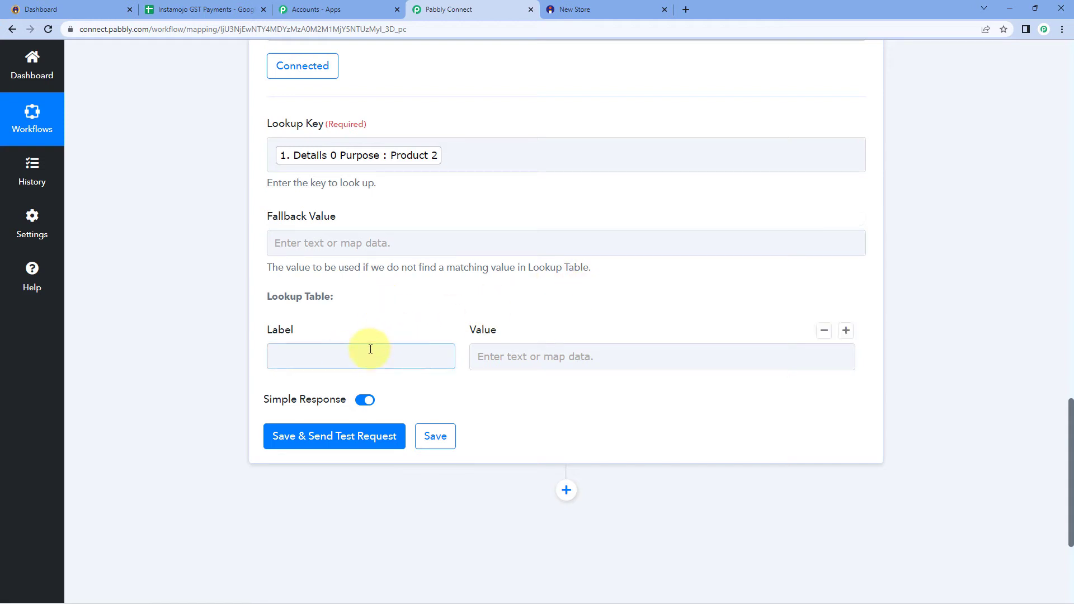
Fill the first lookup row so Product 1 maps to 5%
click(313, 353)
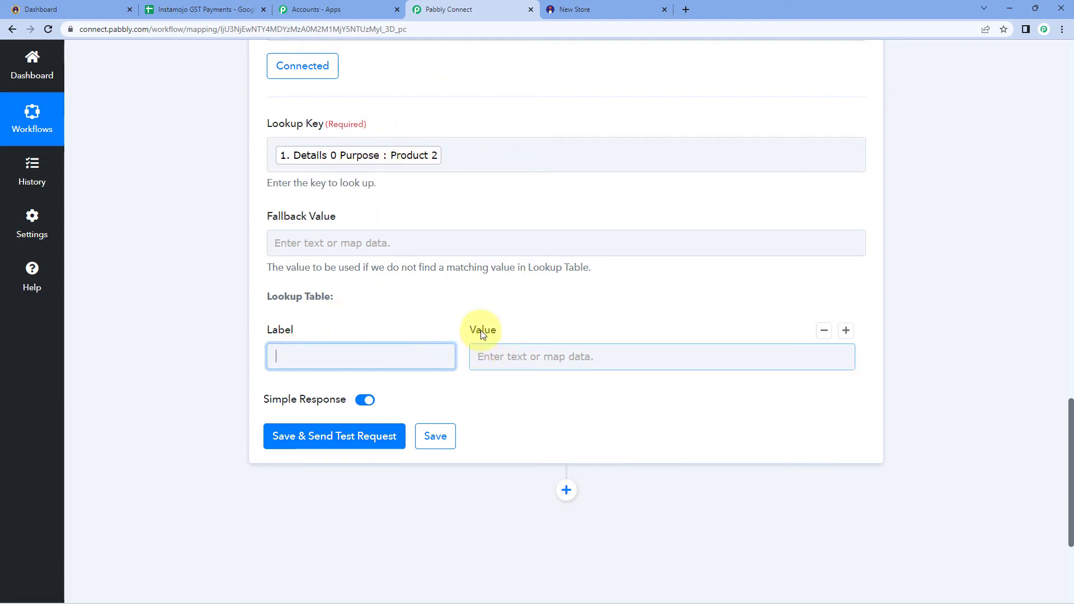
click(529, 313)
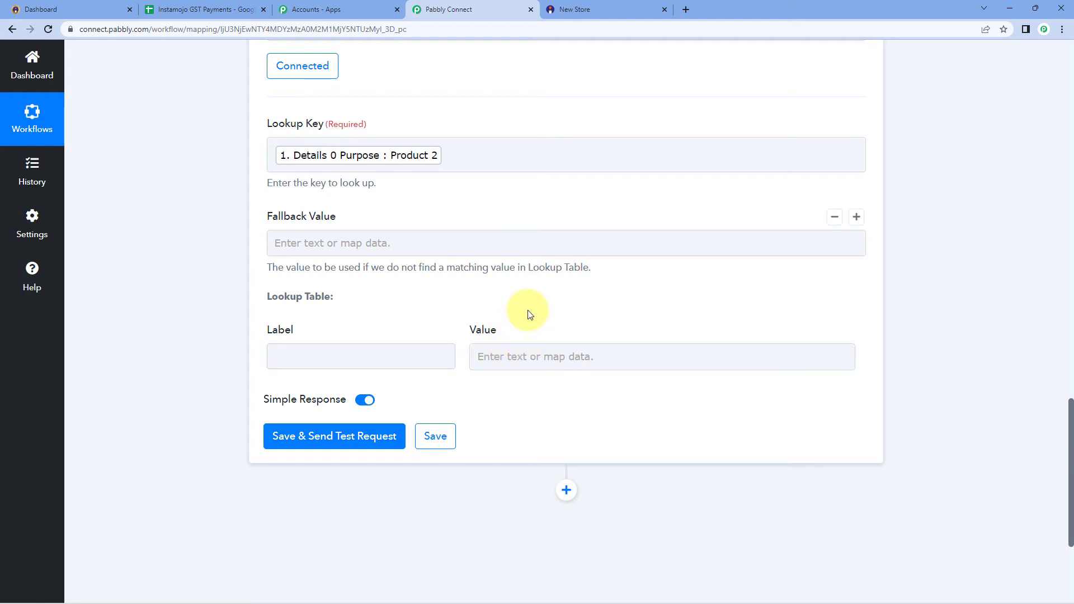
click(366, 357)
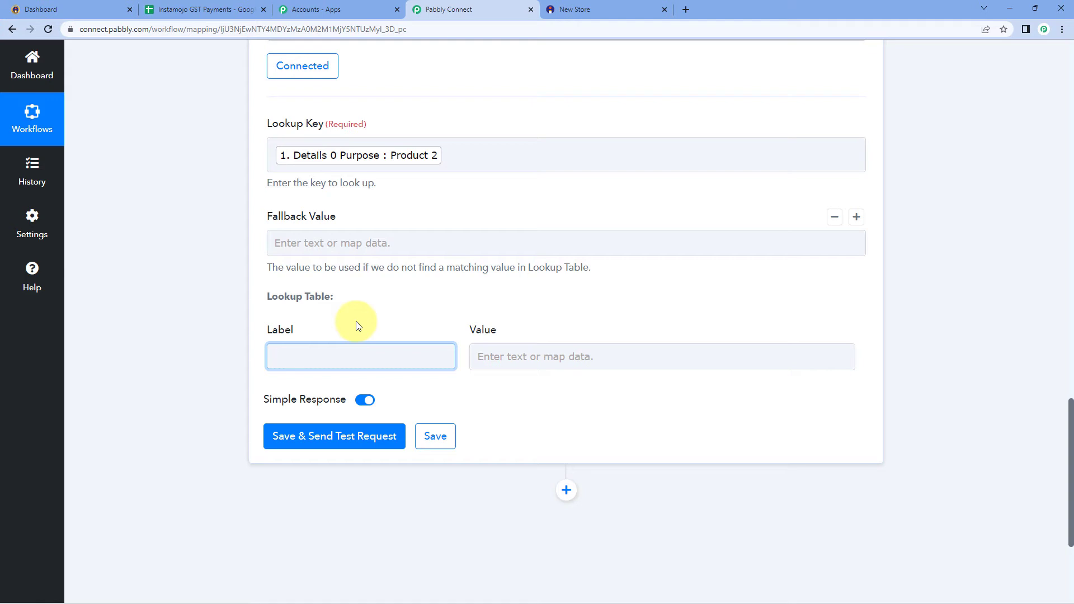
text(duct 1)
click(358, 326)
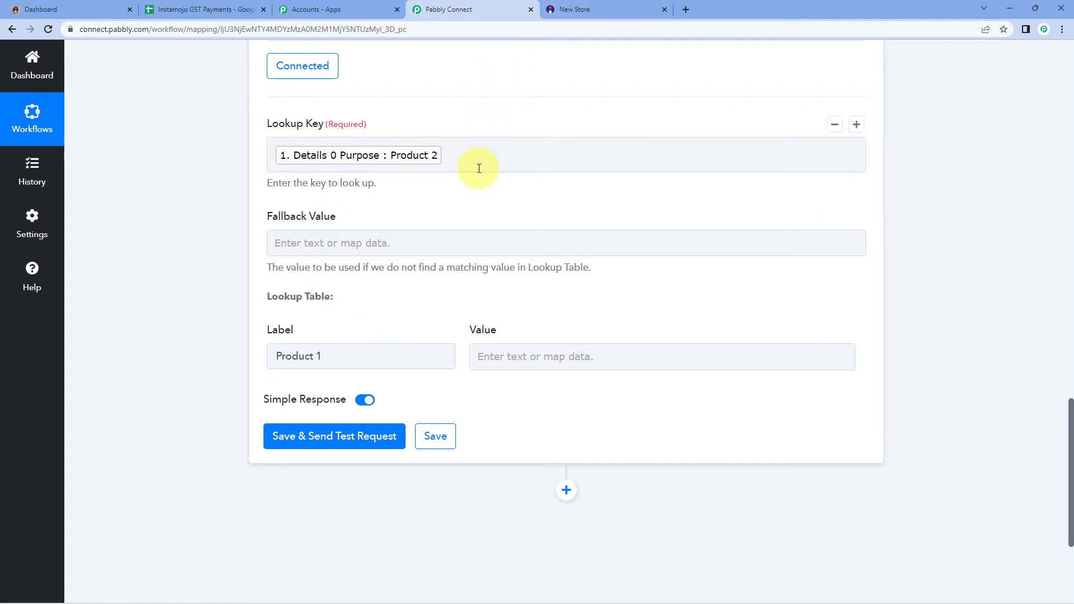
click(490, 357)
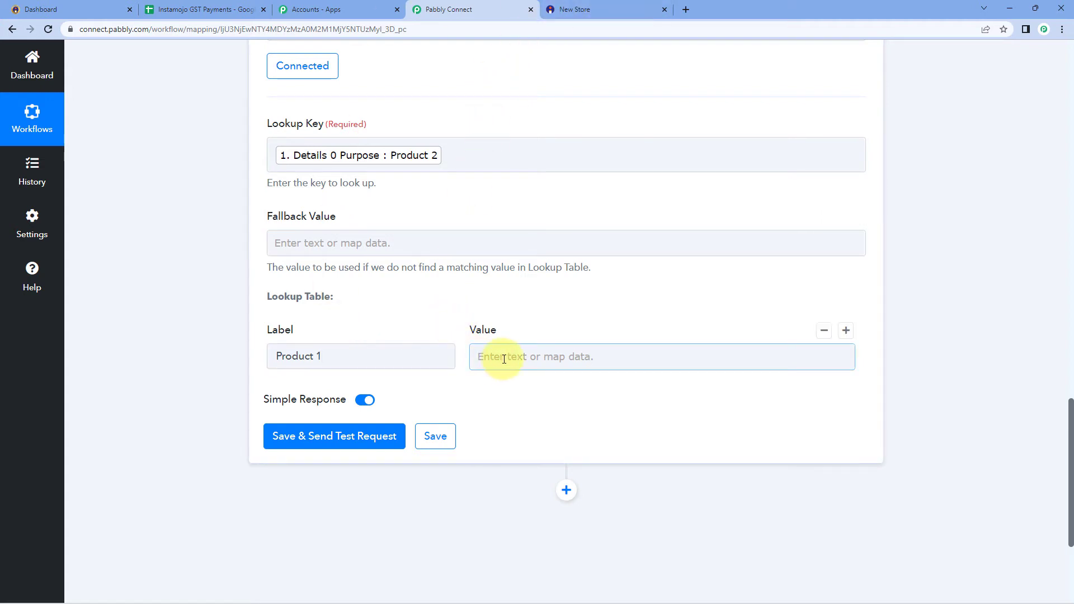
click(369, 355)
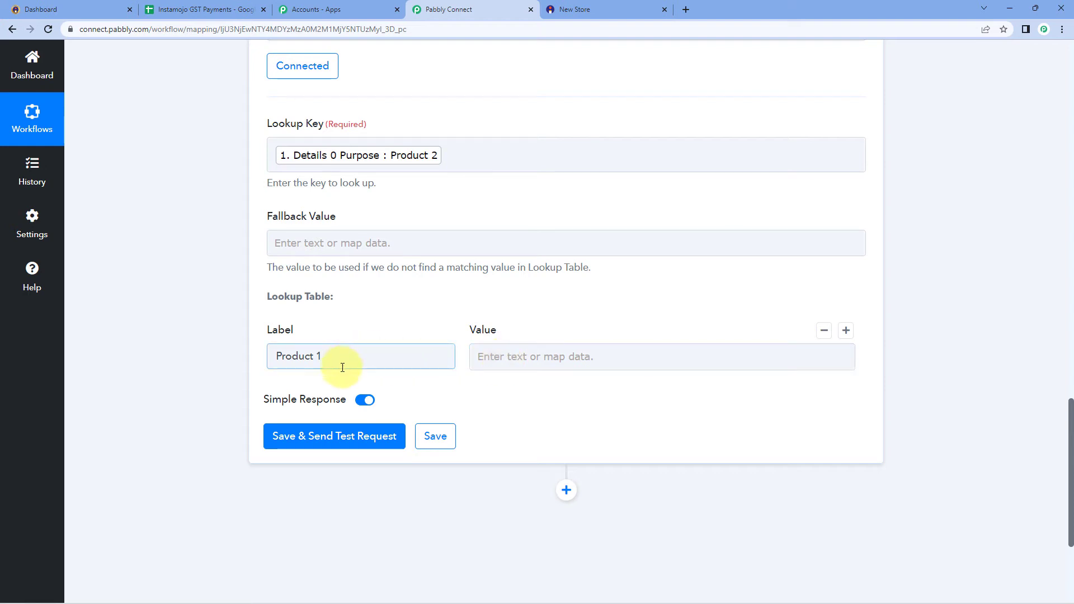
click(481, 356)
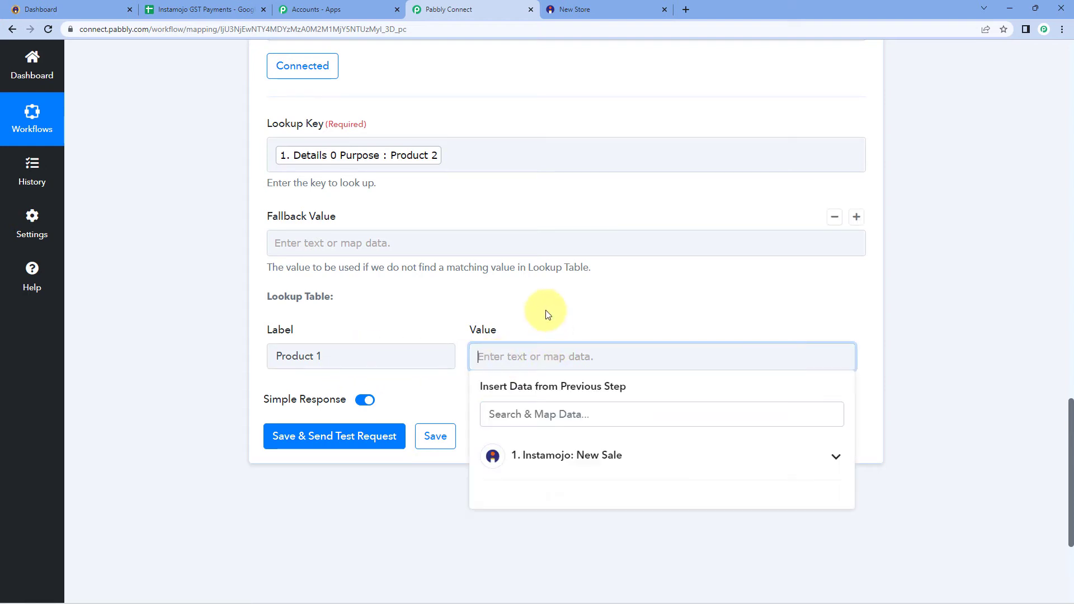
text(5%)
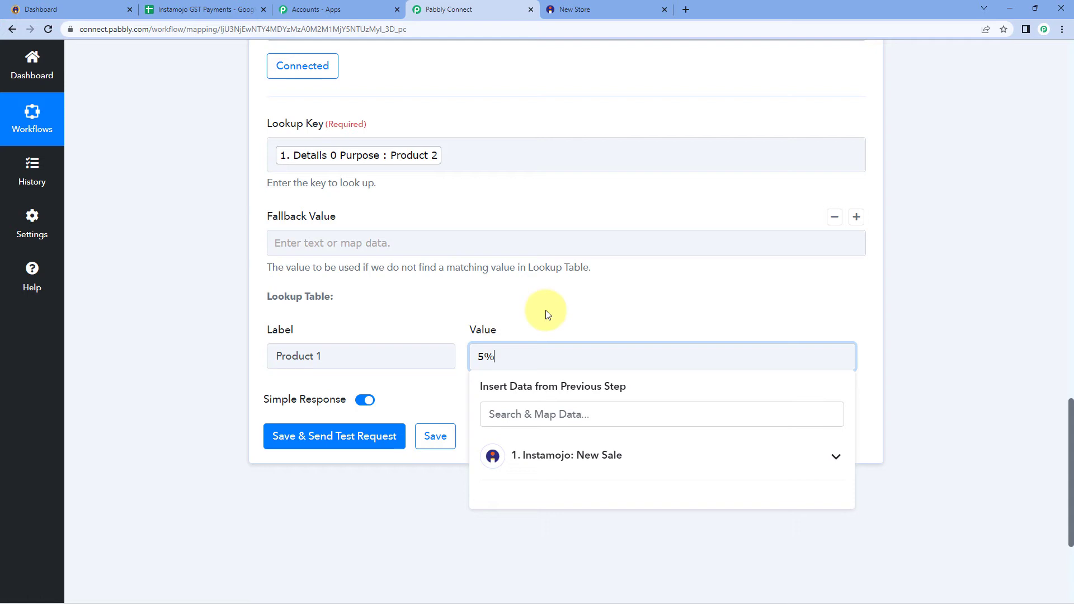
click(548, 314)
scroll(455, 292, down, 1)
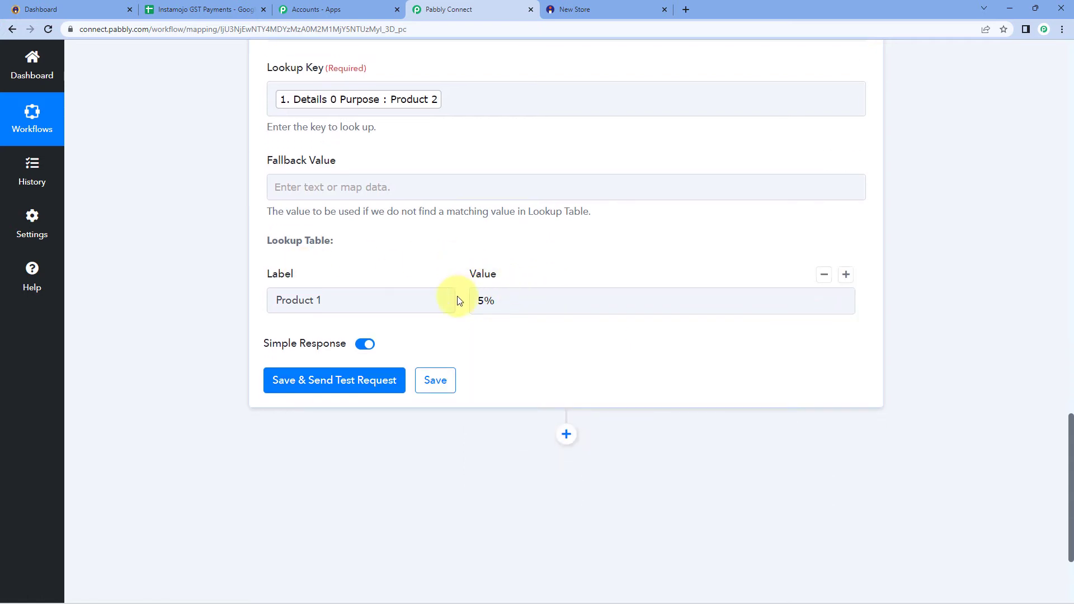
Add a second row mapping Product 2 to 18
click(846, 275)
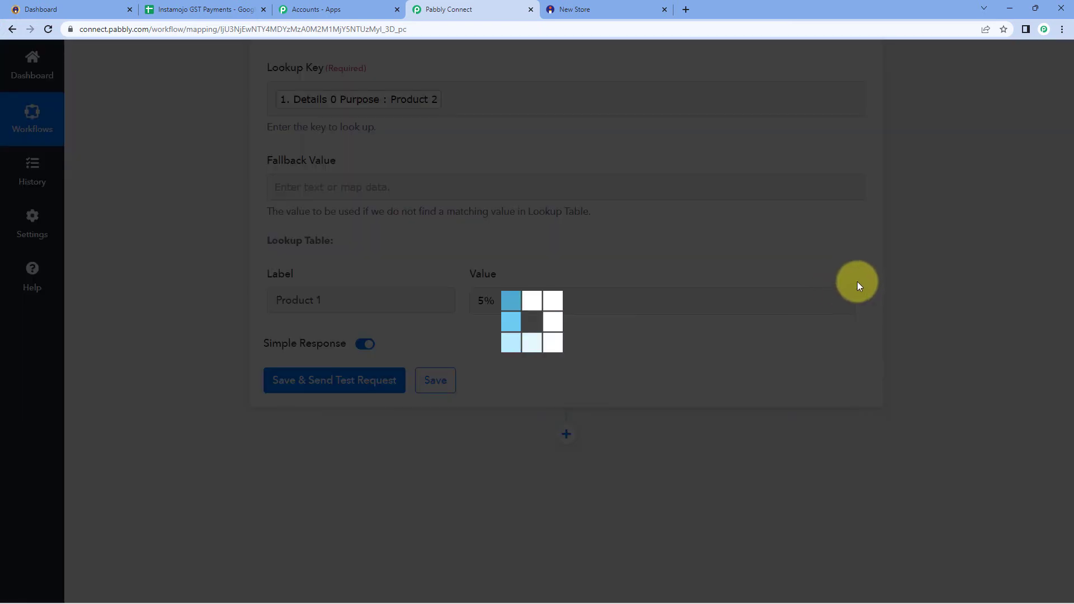
click(336, 363)
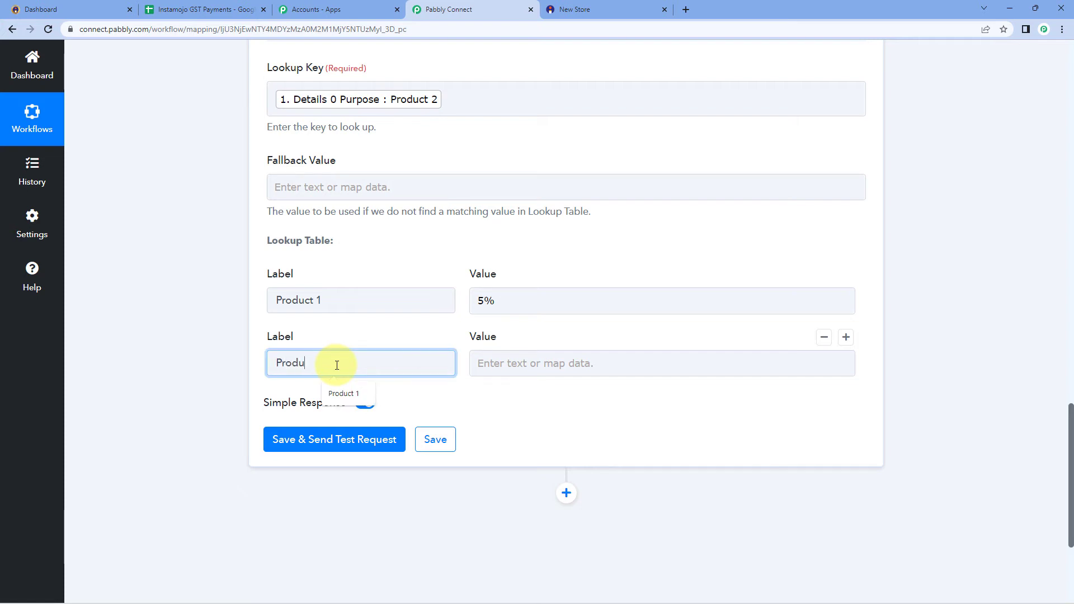
text(2)
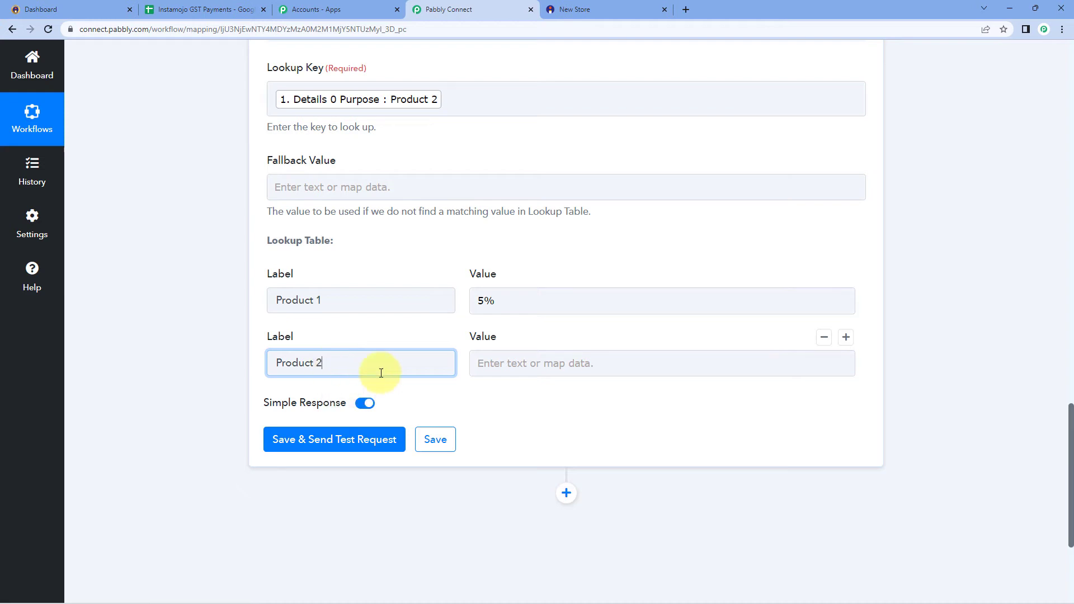
click(562, 364)
text(18)
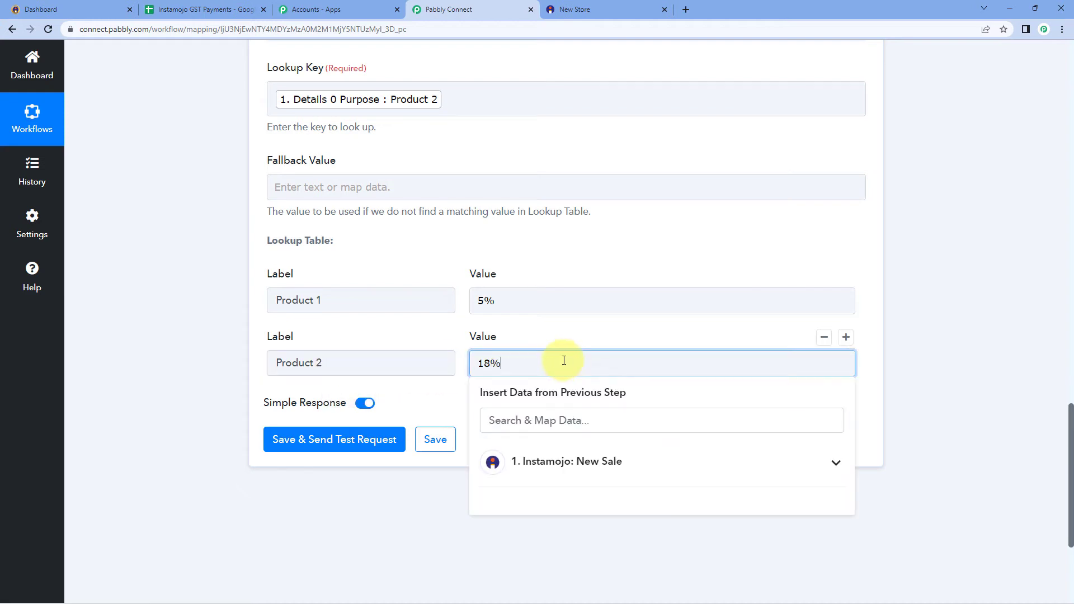
Add a third row mapping Product 3 to 28%
click(846, 337)
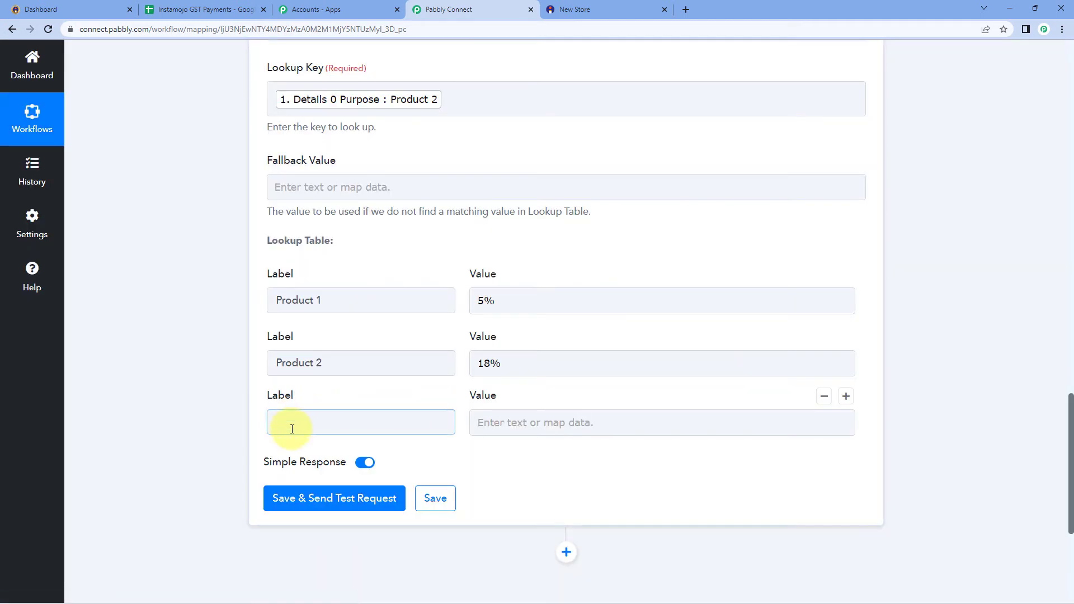
click(292, 428)
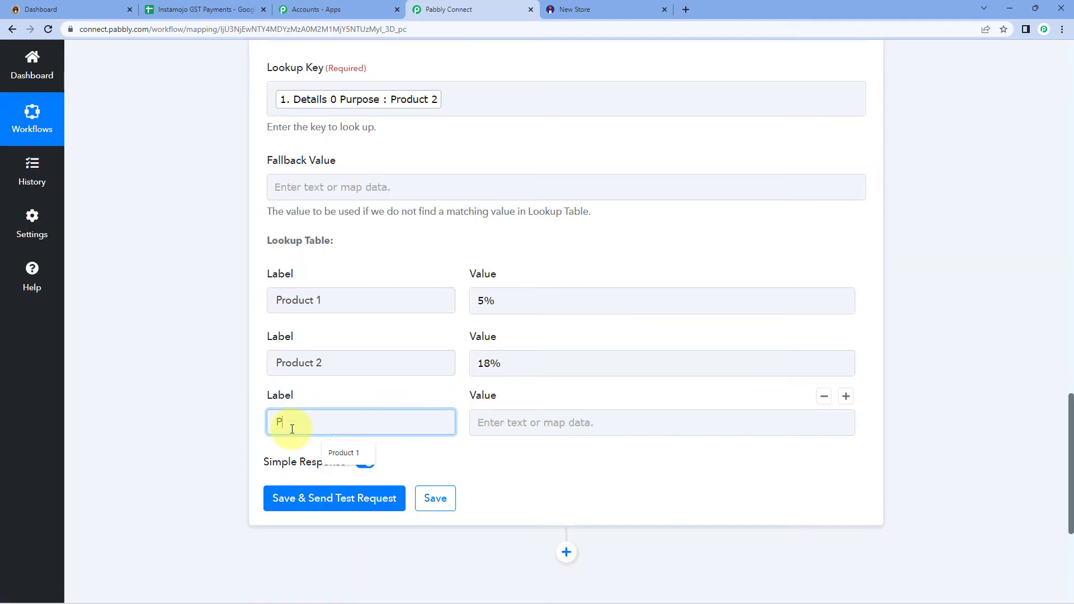
text(Product 3)
key(Tab)
click(489, 427)
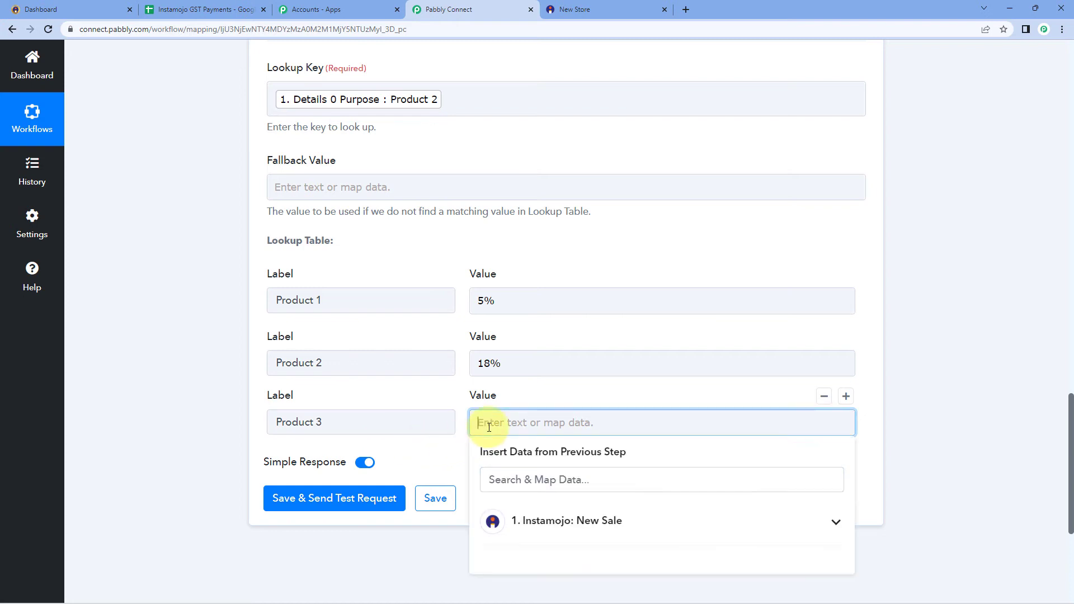
text(28%)
click(176, 401)
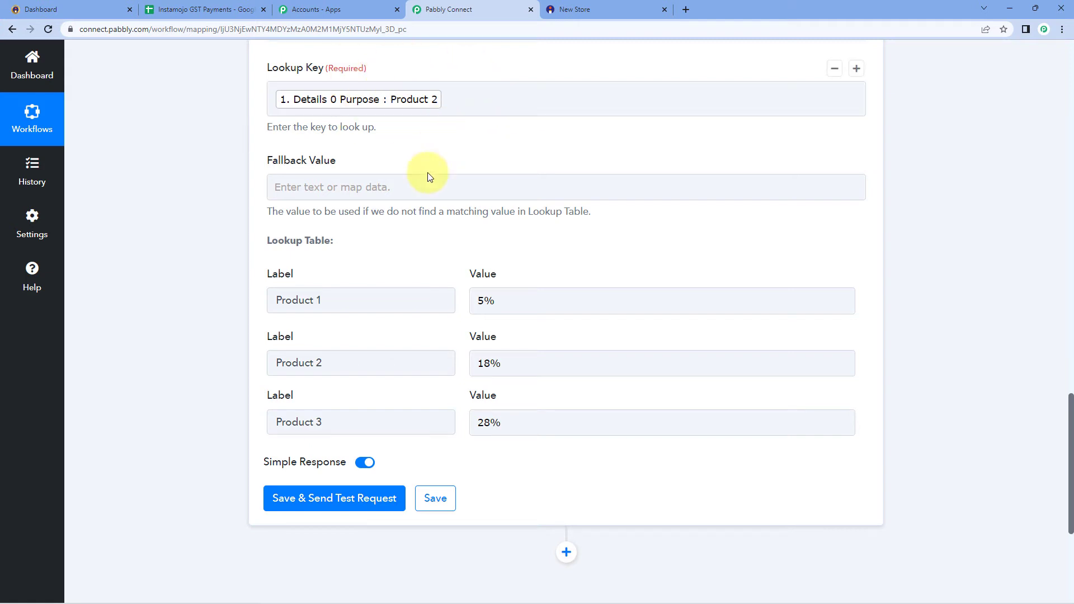
Double-check the Product 1 and Product 2 labels and their 5% and 18% rates
click(349, 291)
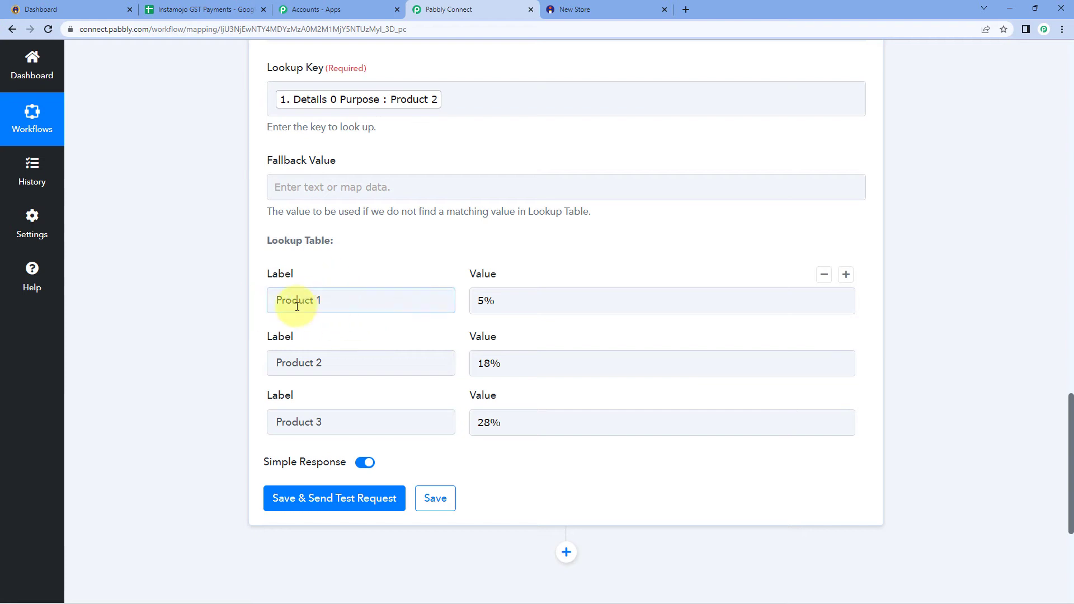
click(363, 375)
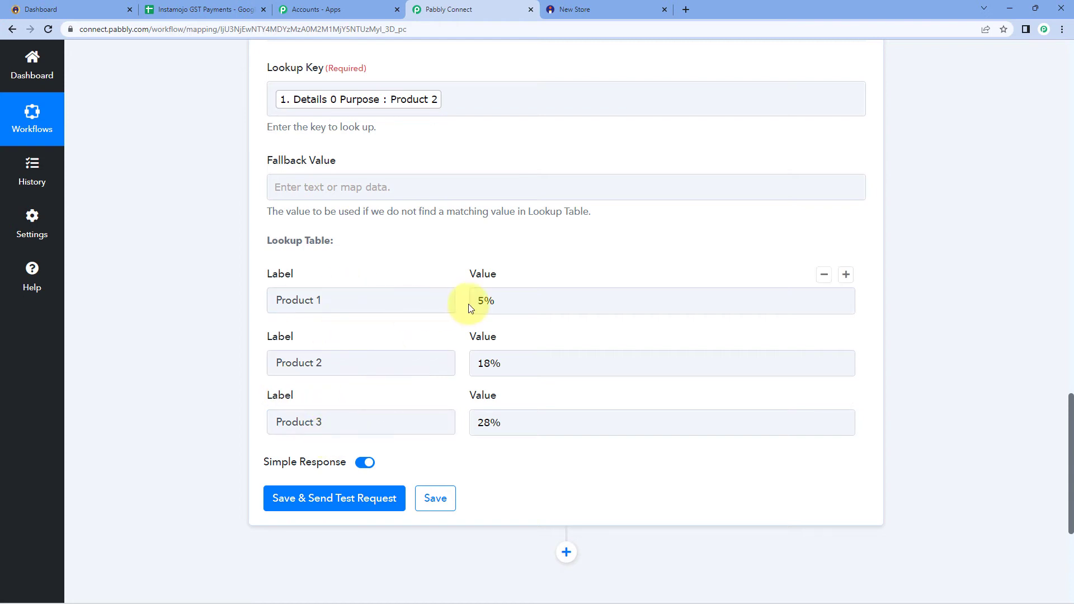
click(550, 299)
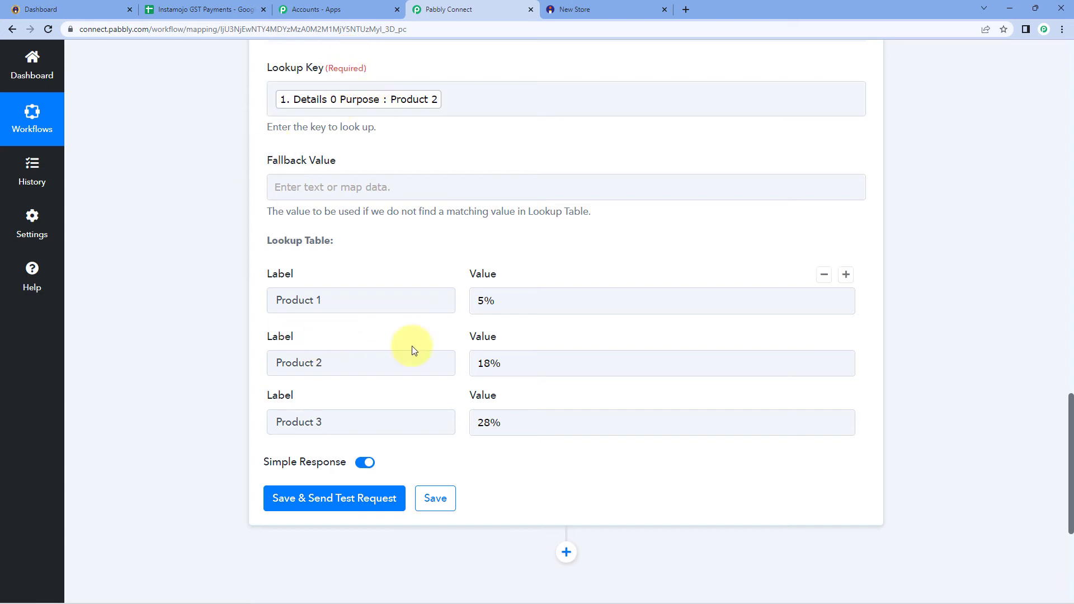
double_click(518, 362)
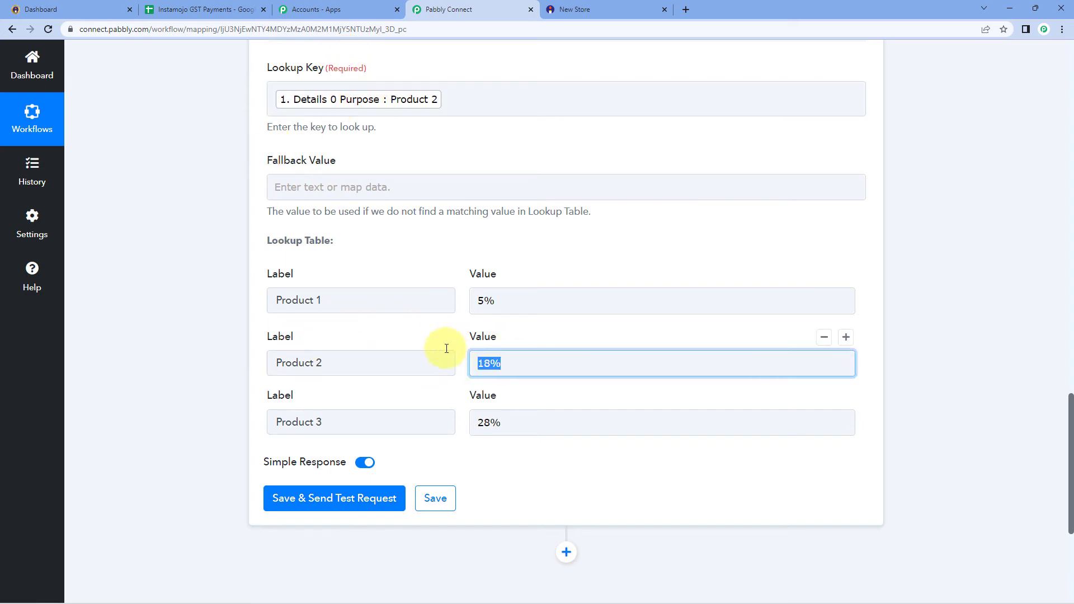
click(352, 365)
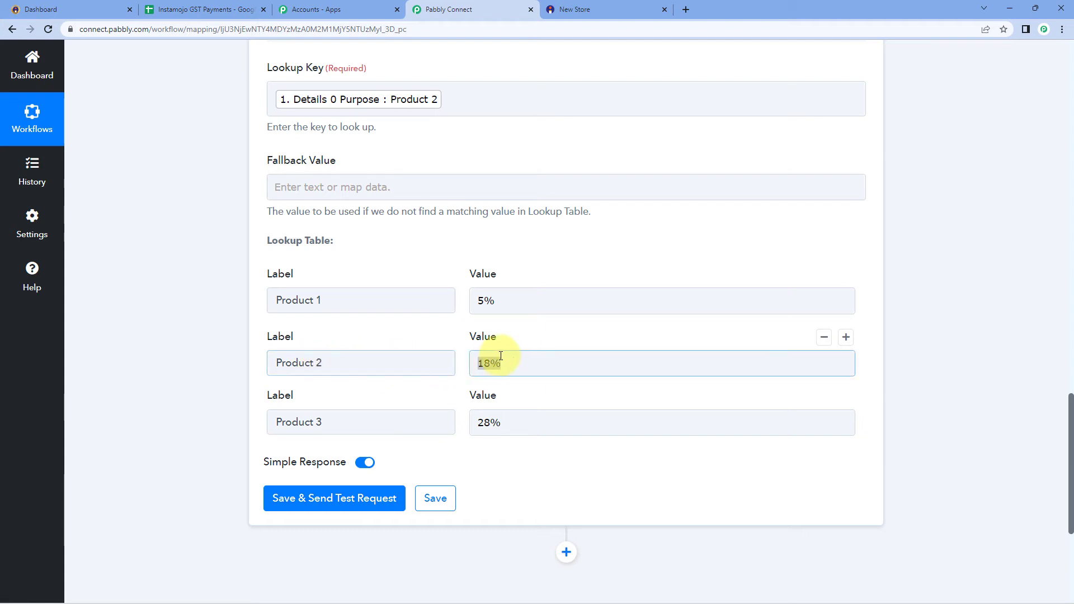
Save and test the lookup step, confirming success with Product 2 returning 18%
click(323, 492)
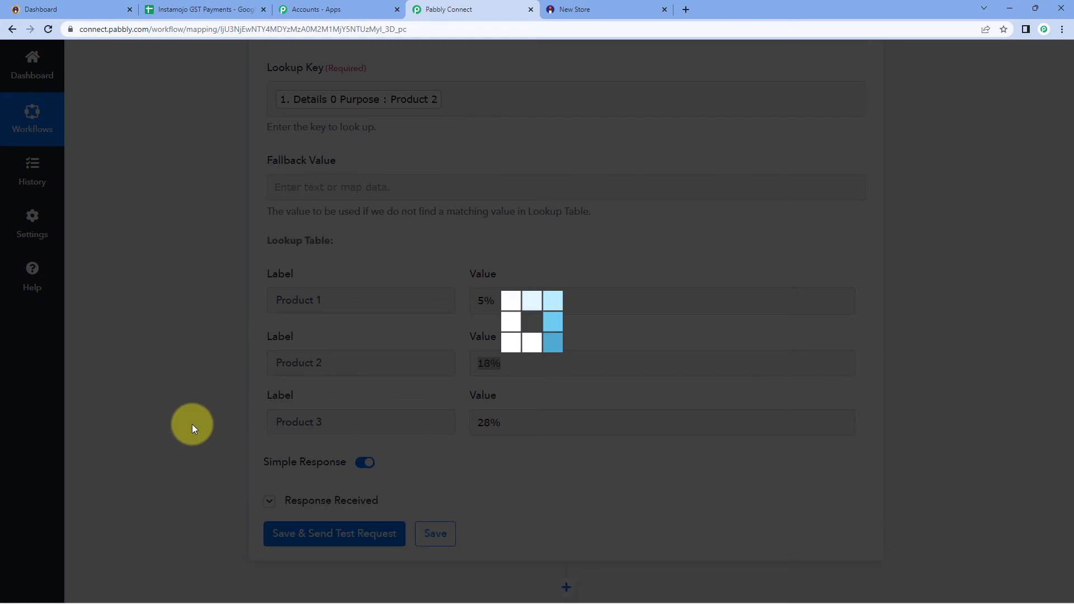
scroll(193, 424, down, 2)
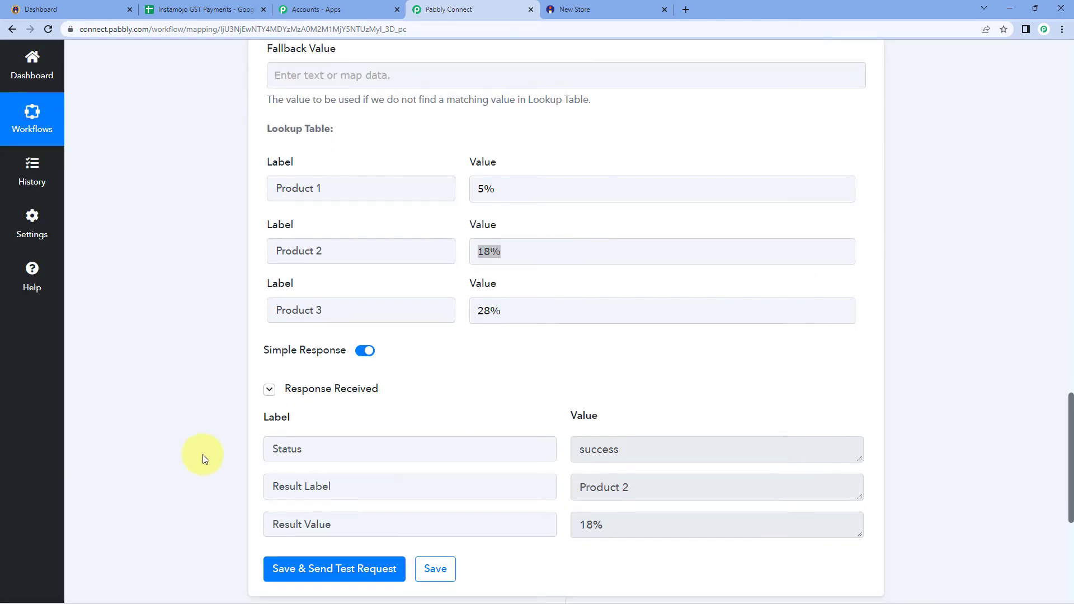
scroll(511, 376, up, 4)
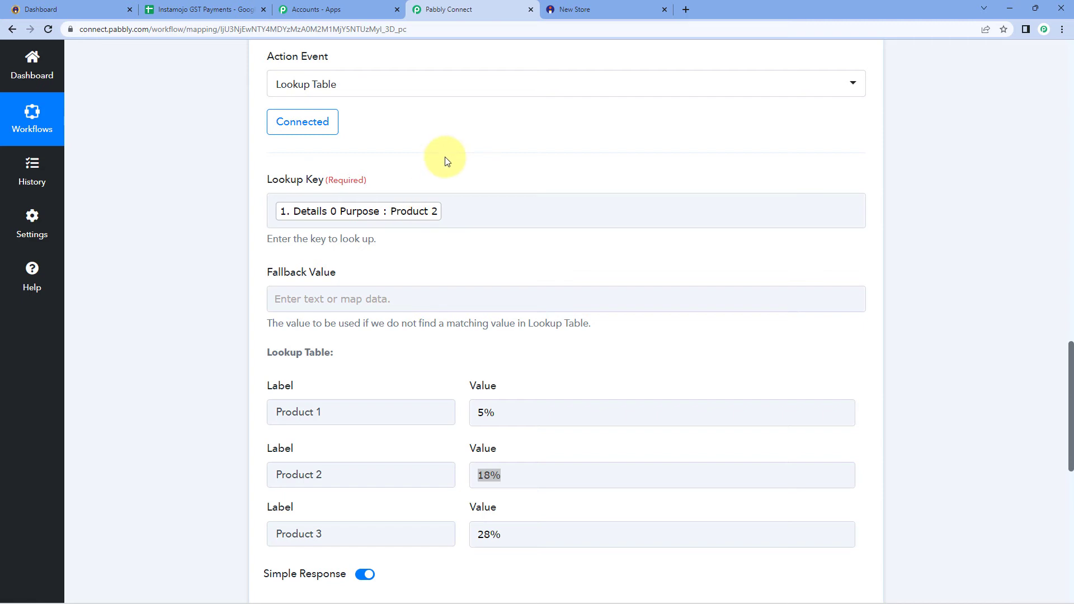
scroll(446, 161, down, 5)
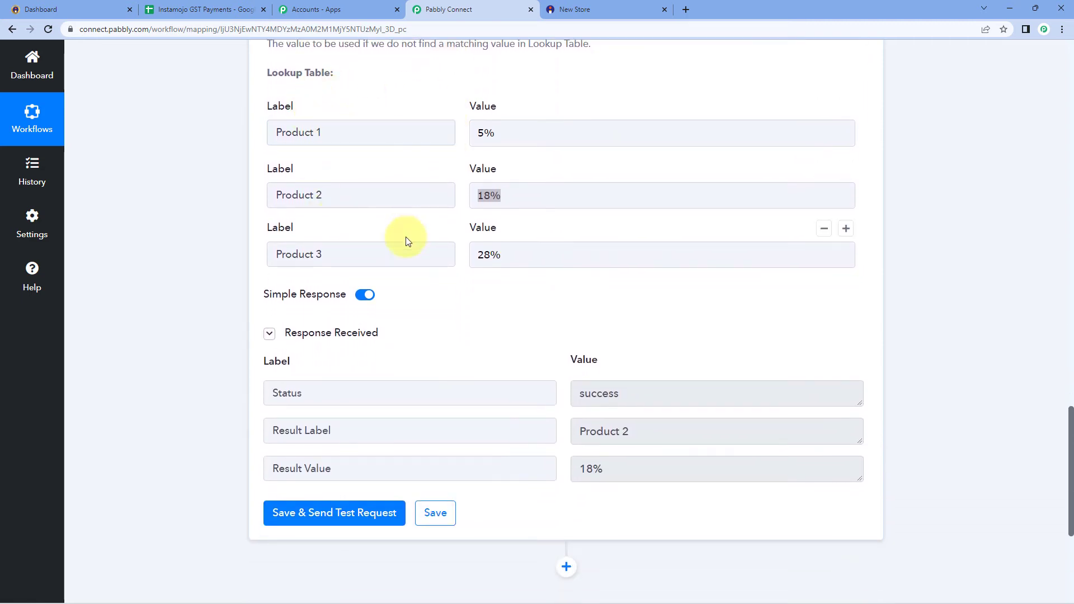
click(526, 195)
click(441, 227)
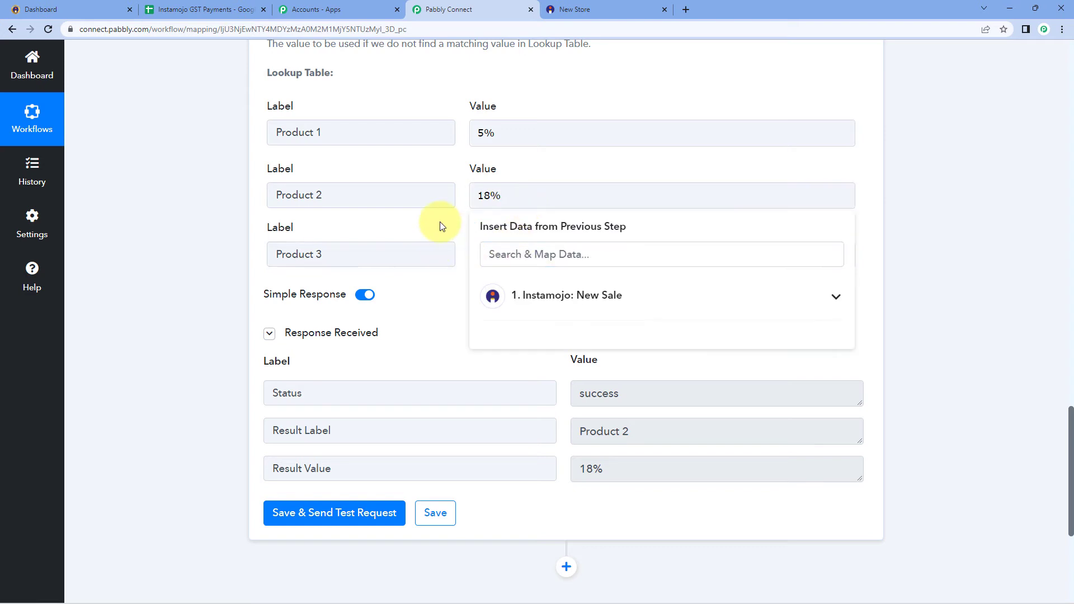
click(622, 468)
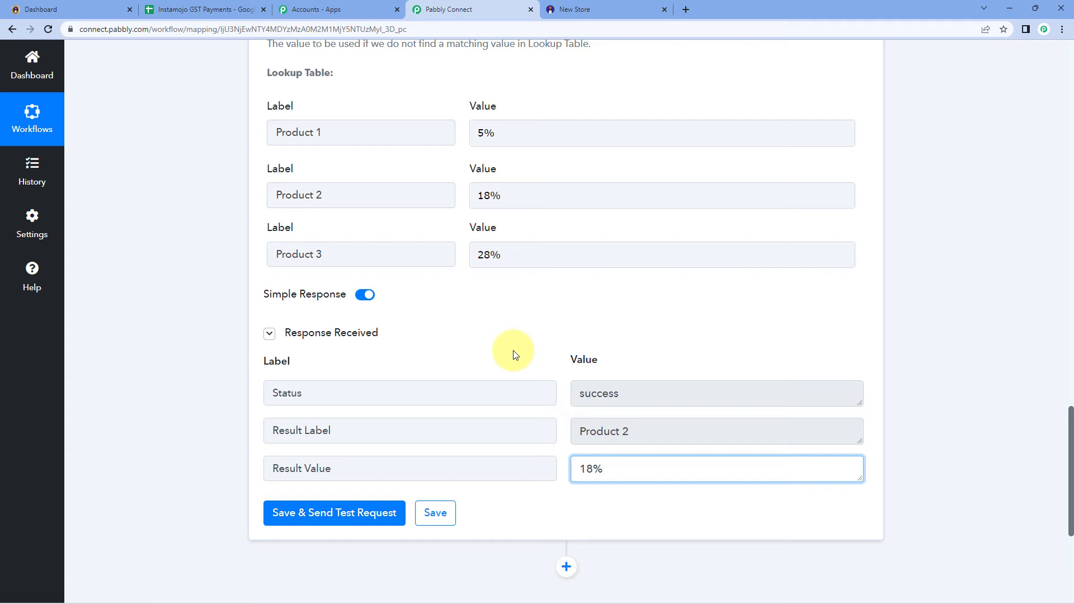
scroll(548, 329, down, 4)
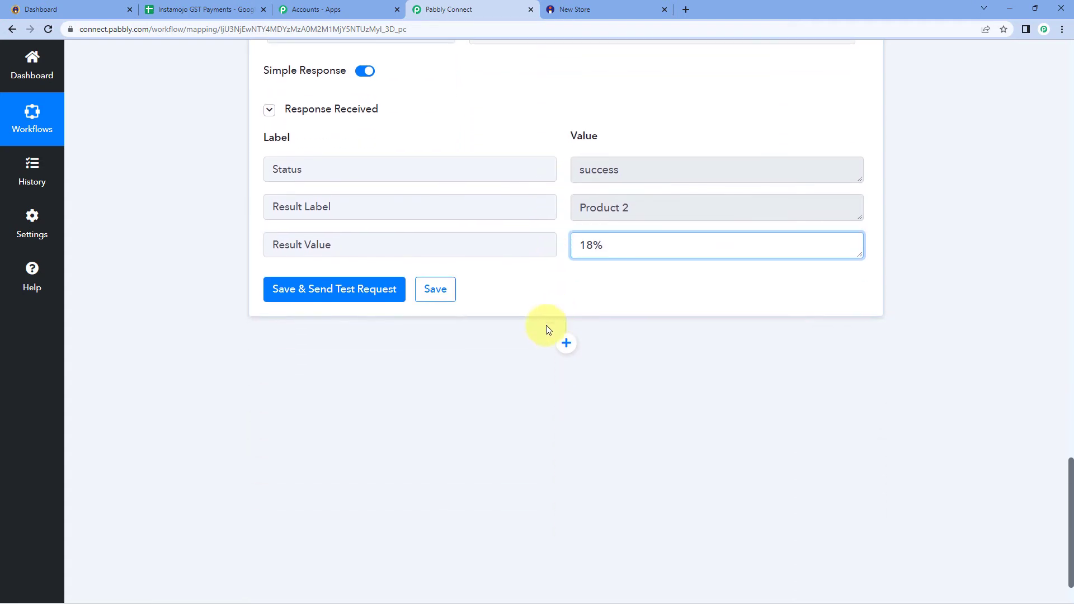
Add a Google Sheets action step with the Add New Row event
click(566, 342)
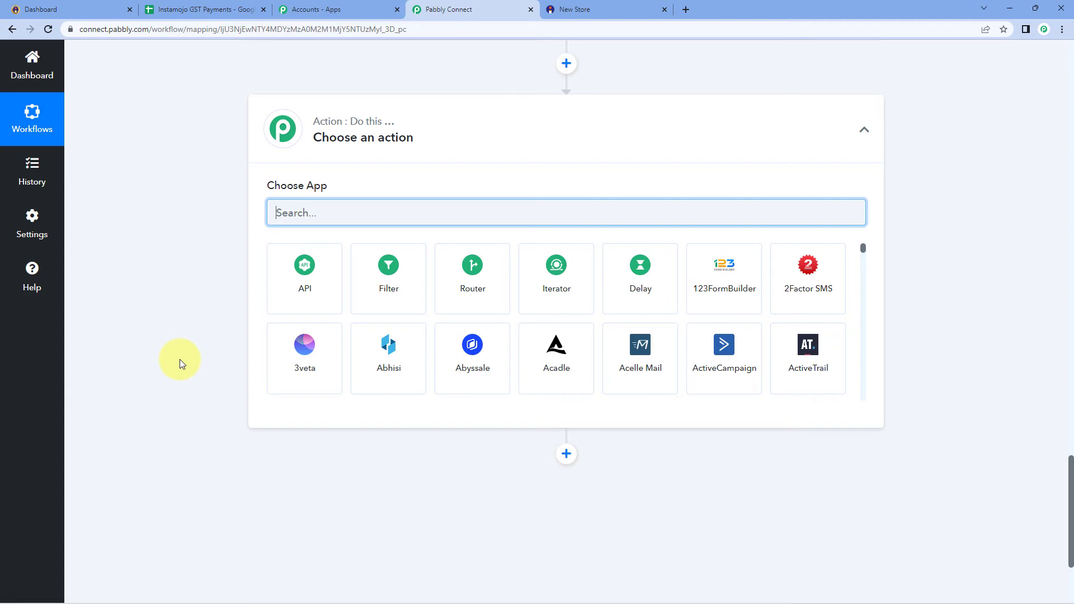
text(Google Sheets)
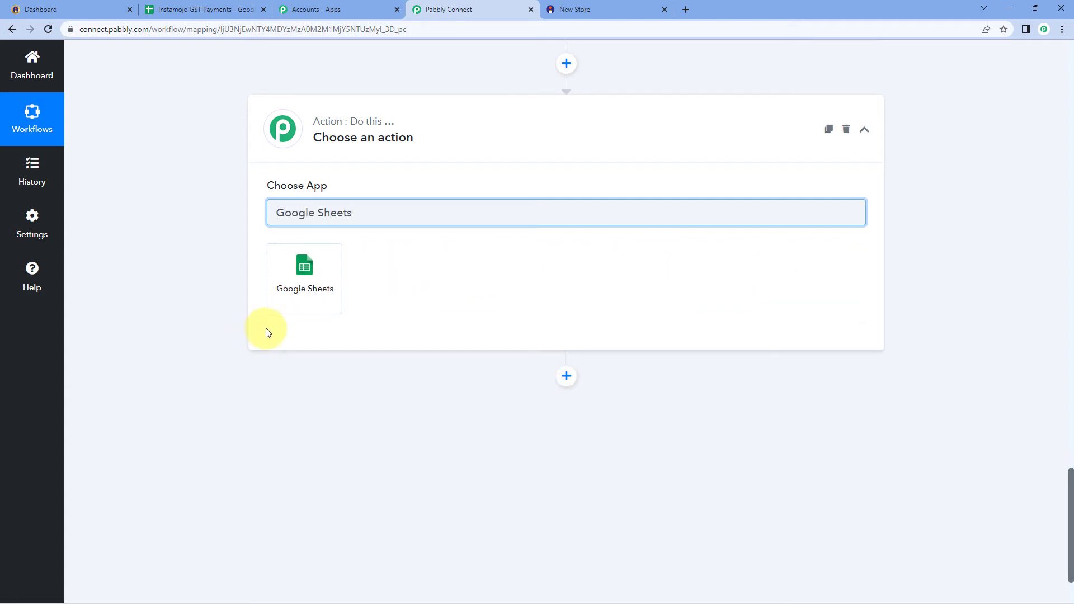
click(283, 288)
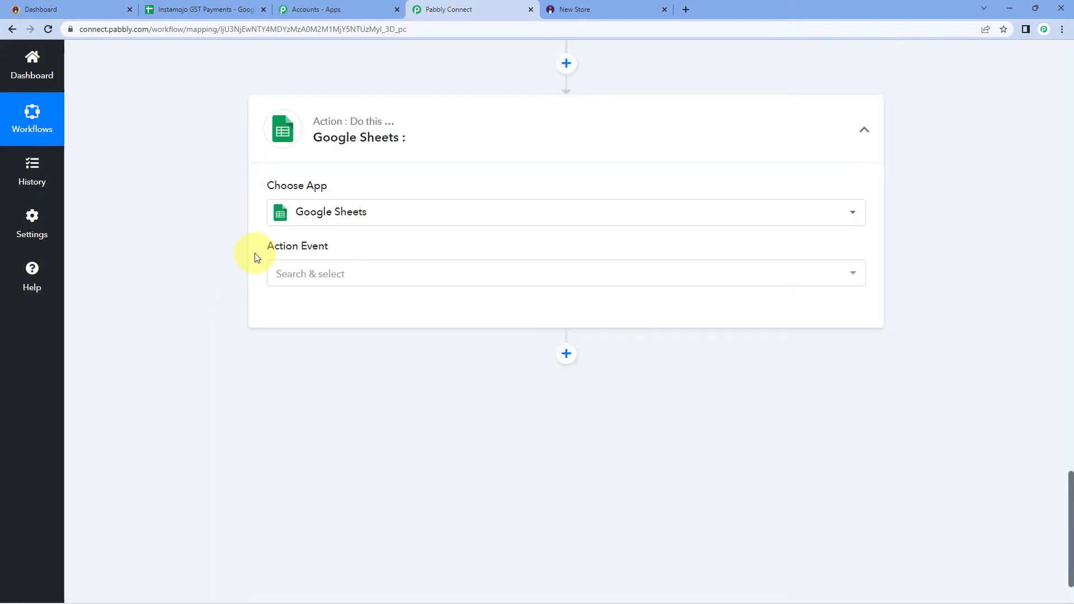
click(408, 277)
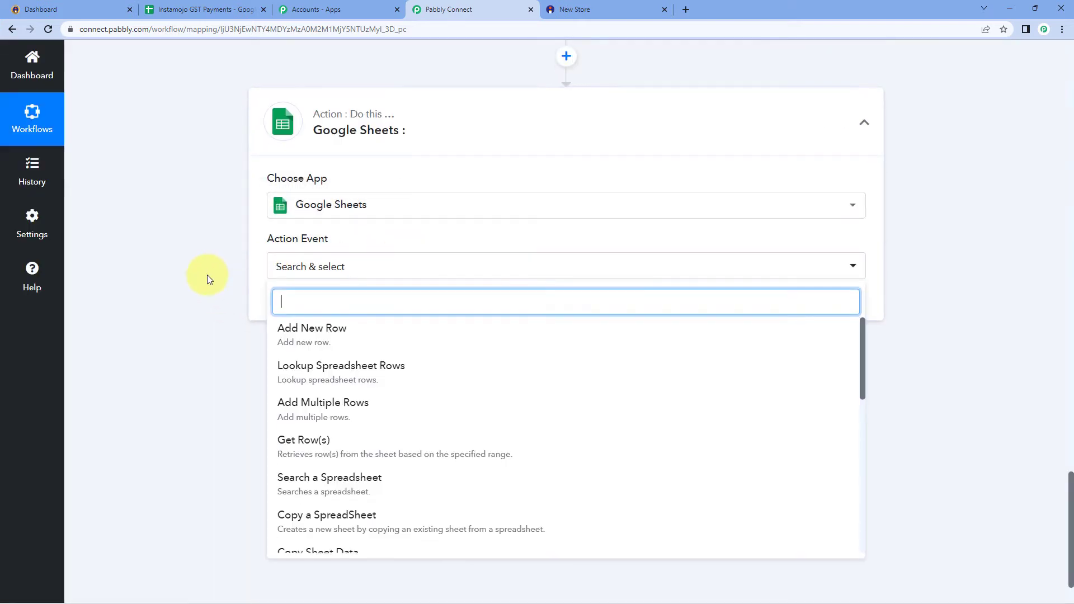
click(351, 280)
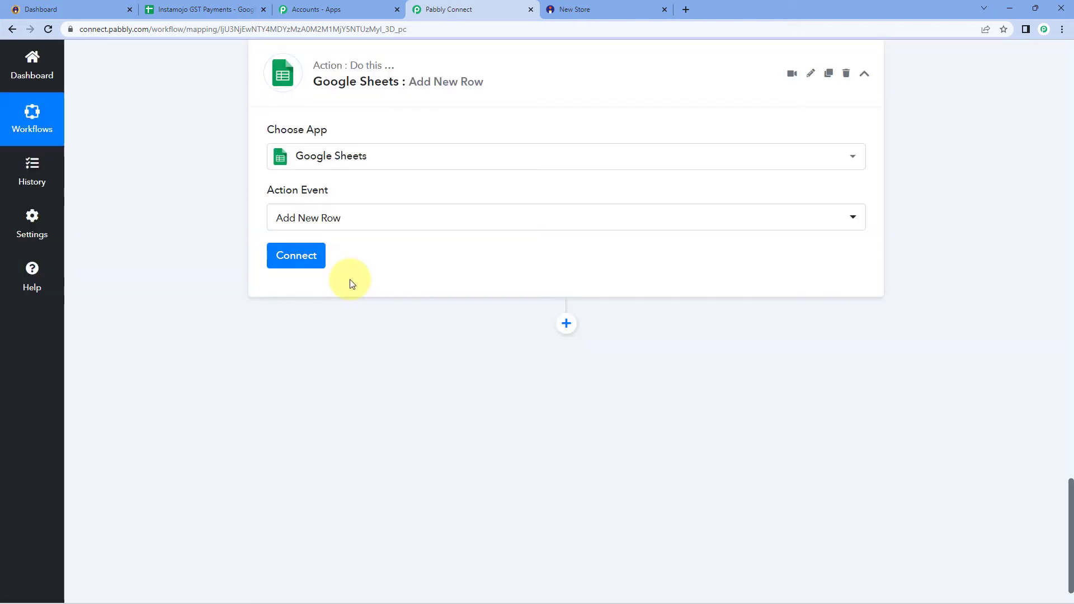
Create a new Google Sheets connection by signing in with the Google account and granting access
click(307, 250)
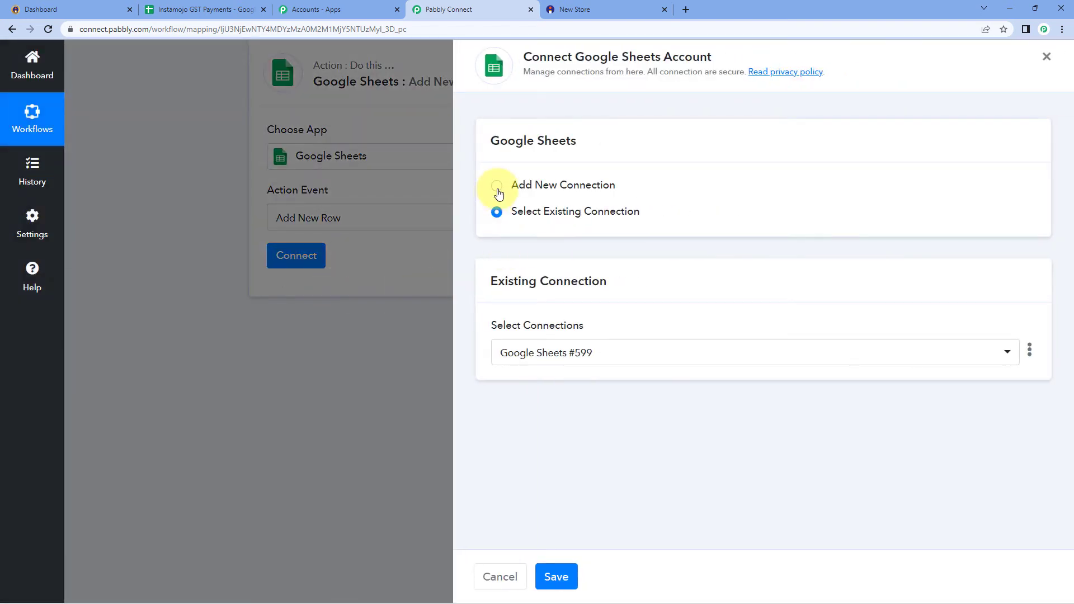
click(497, 188)
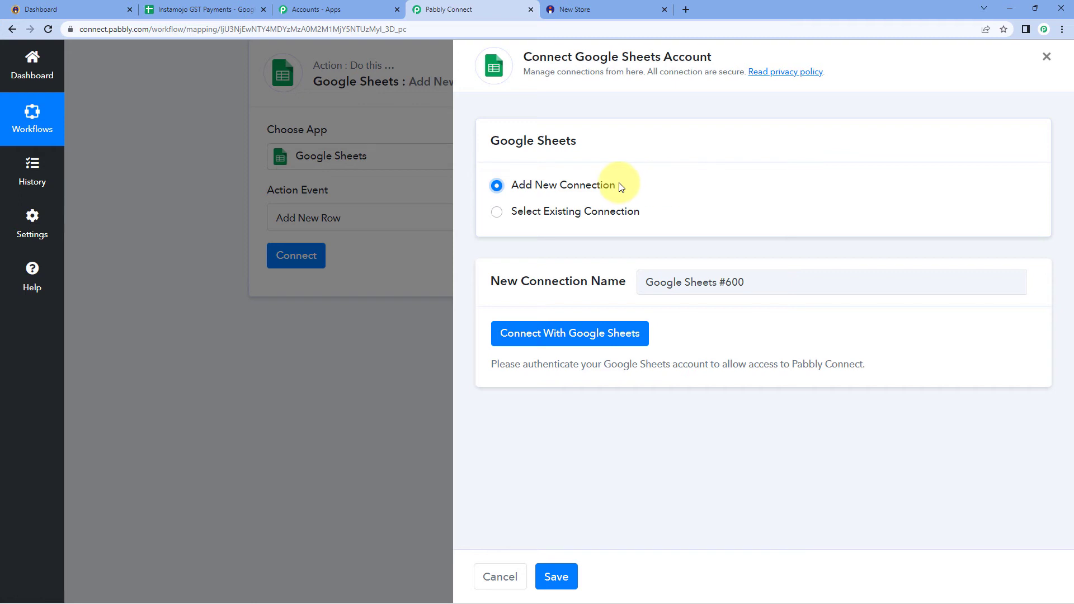
click(553, 336)
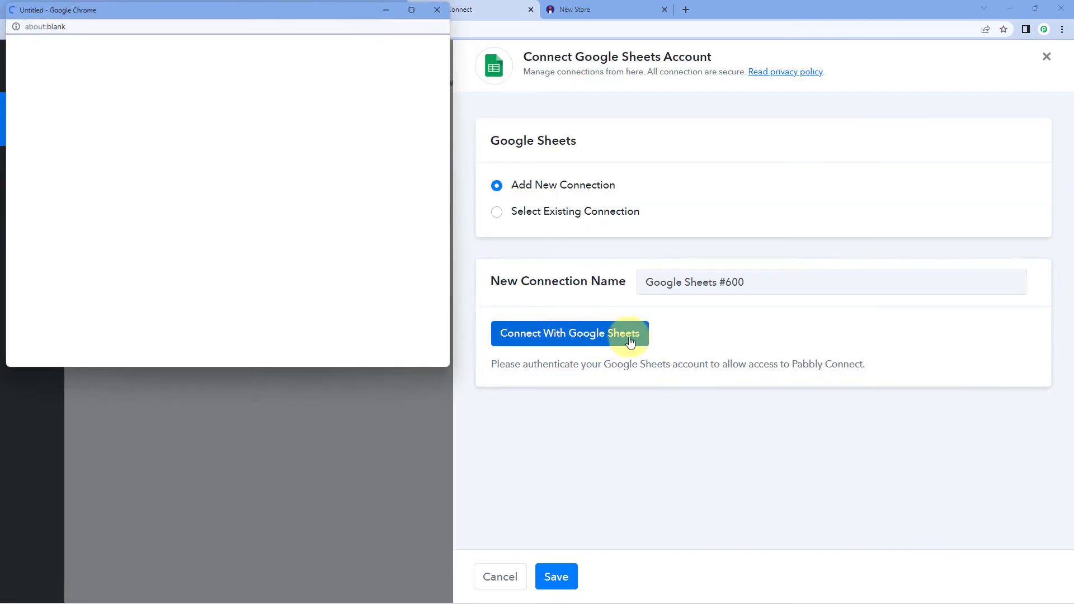
click(263, 234)
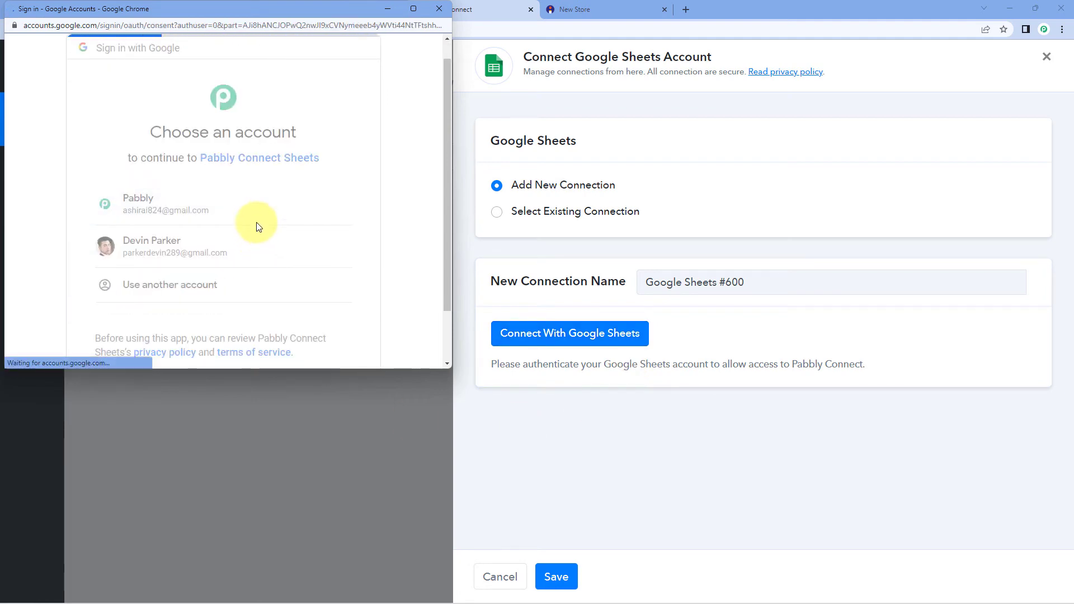
scroll(258, 226, down, 5)
click(283, 274)
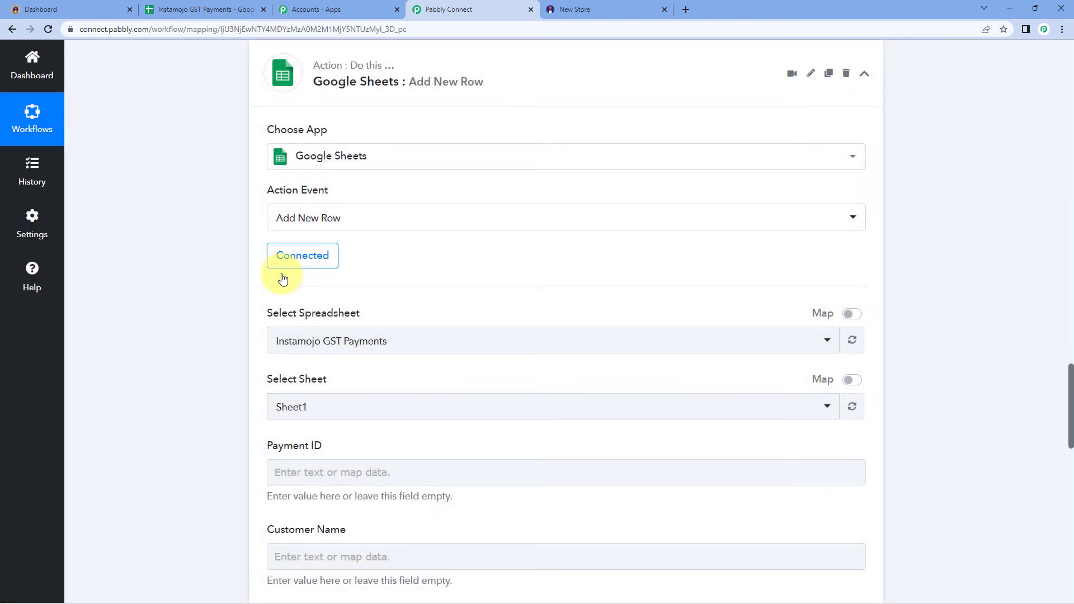
Choose Instamojo GST Payments as the spreadsheet and switch to its browser tab
scroll(240, 241, down, 2)
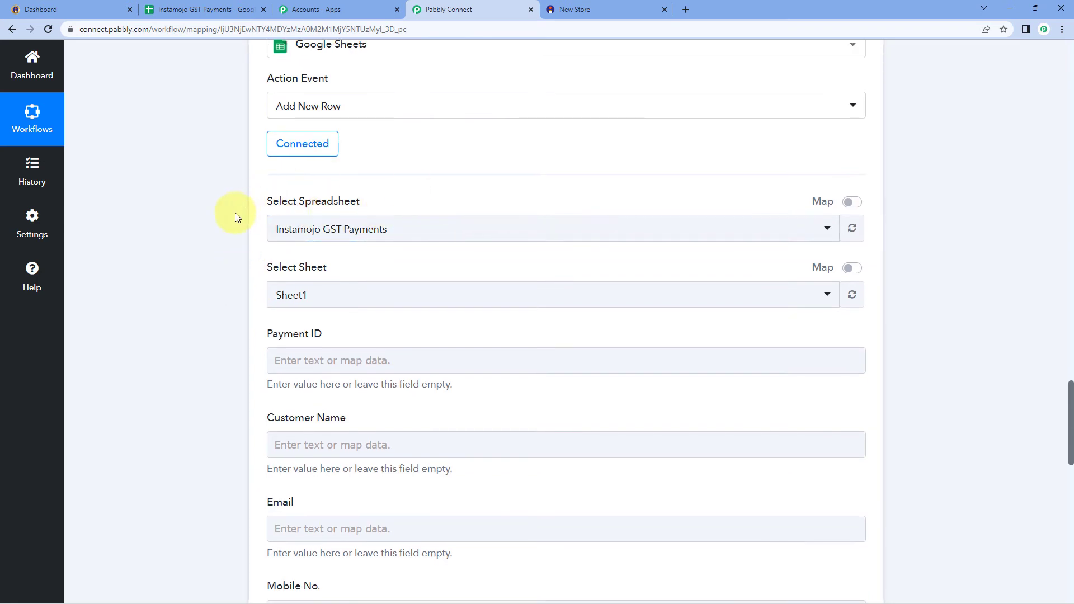
click(492, 231)
scroll(205, 245, down, 2)
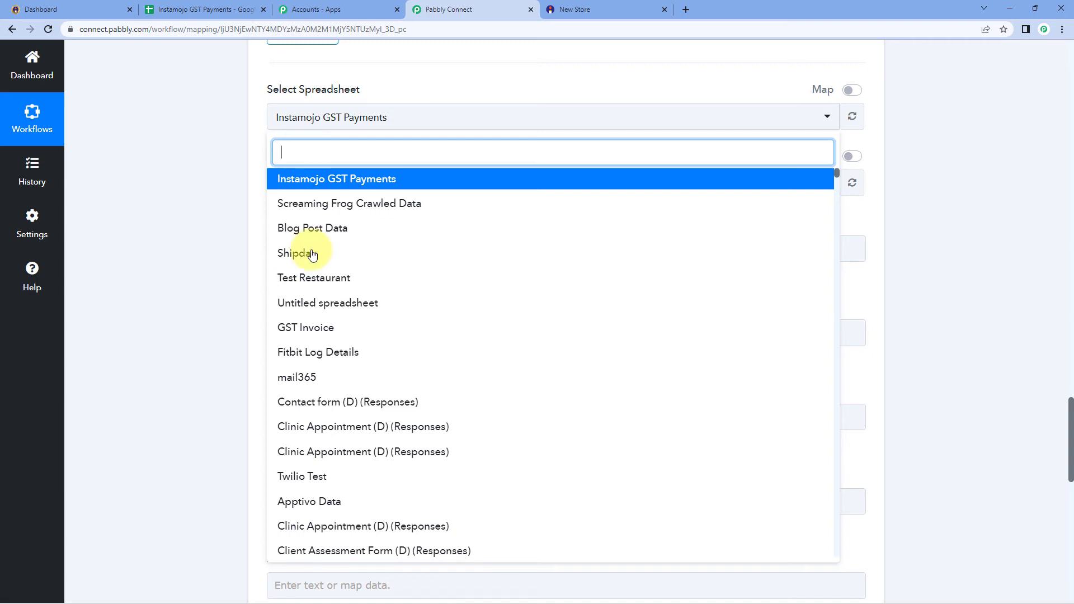
click(375, 185)
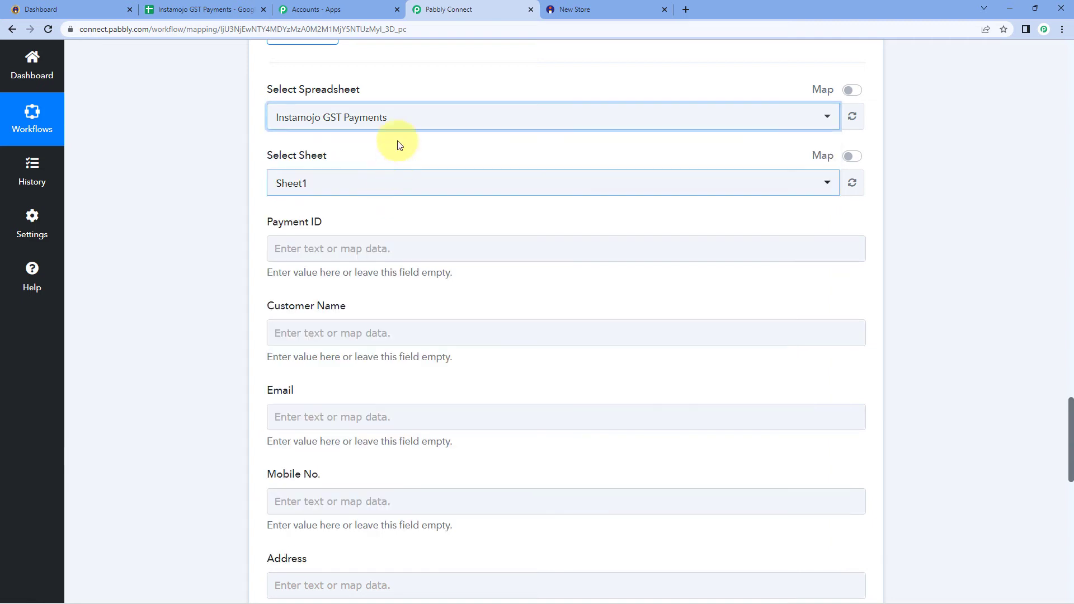
click(211, 9)
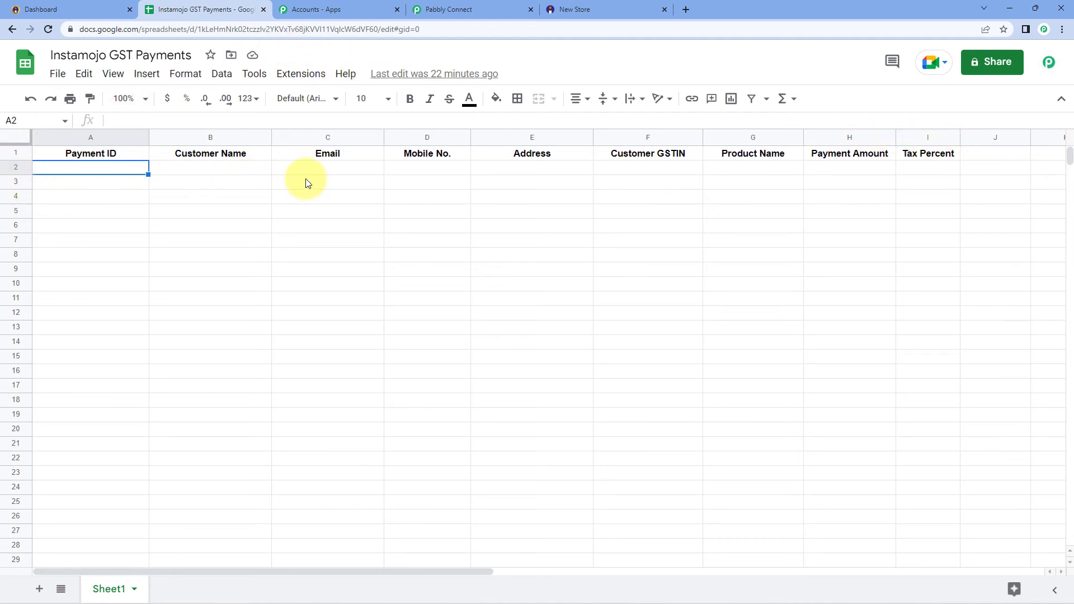
click(424, 9)
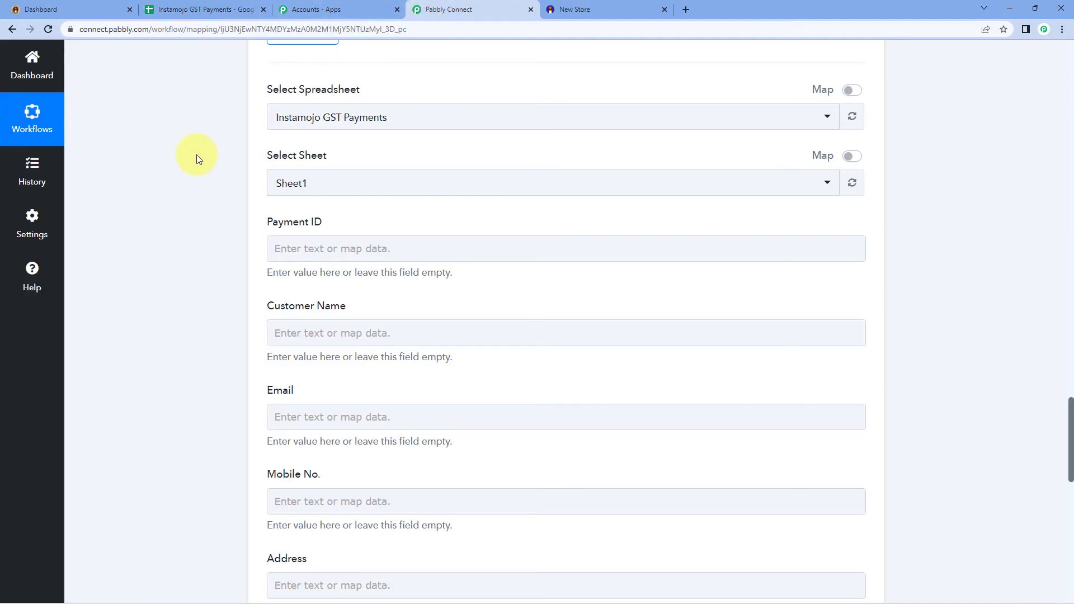
click(215, 9)
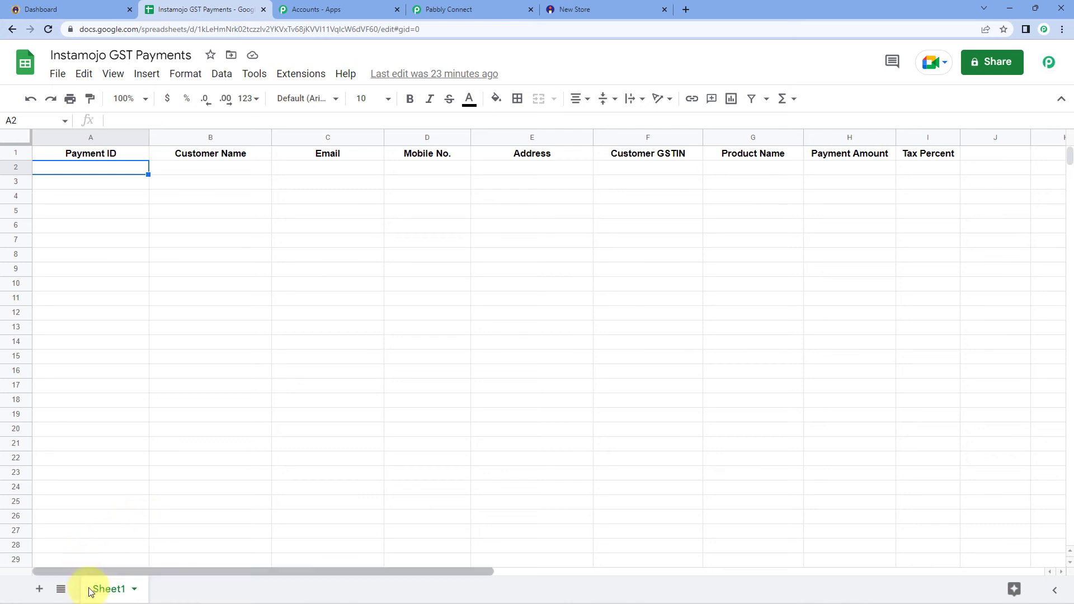
Choose Sheet1 as the target worksheet, then view the spreadsheet's column headers
click(450, 9)
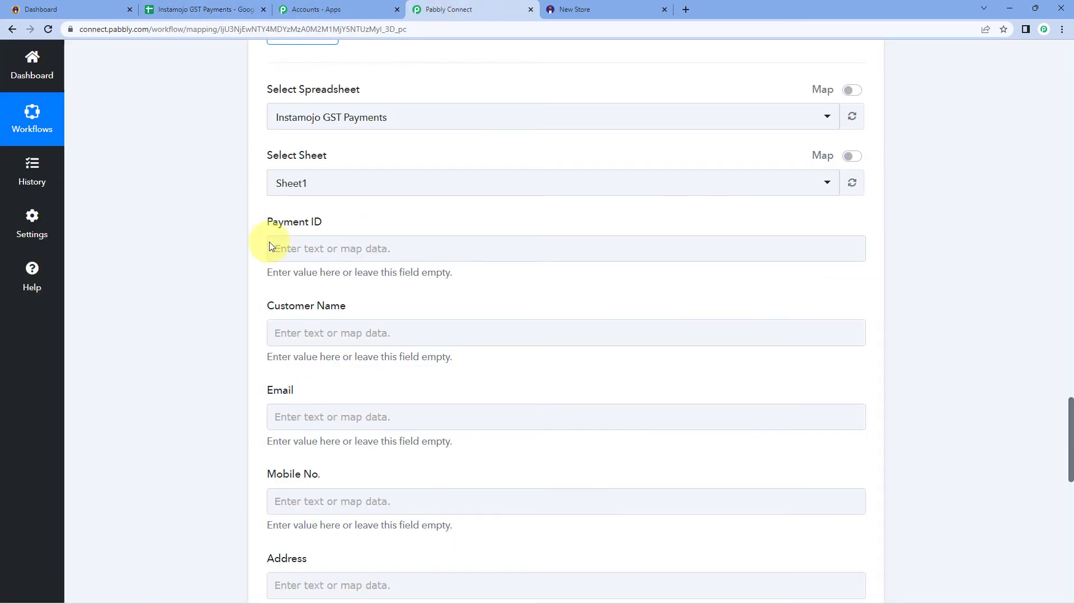
click(342, 182)
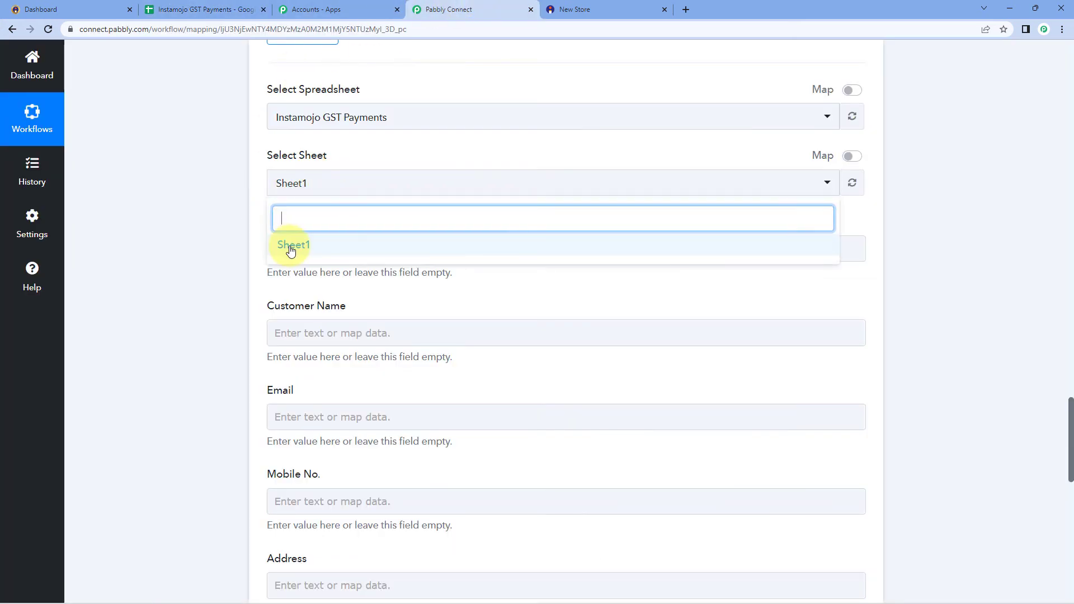
click(289, 242)
scroll(371, 206, down, 1)
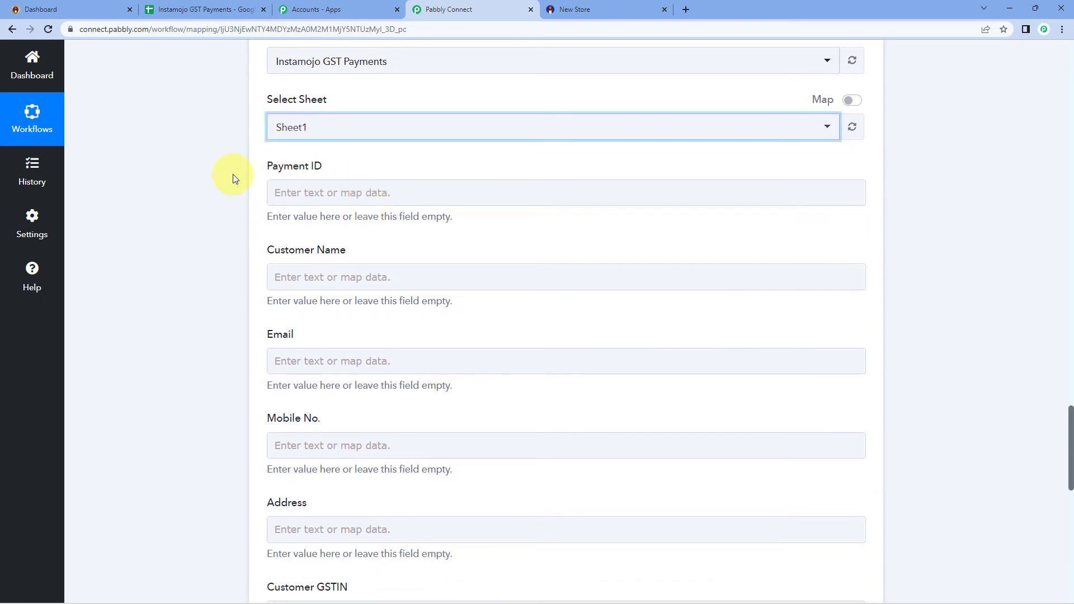
scroll(157, 60, down, 1)
click(168, 9)
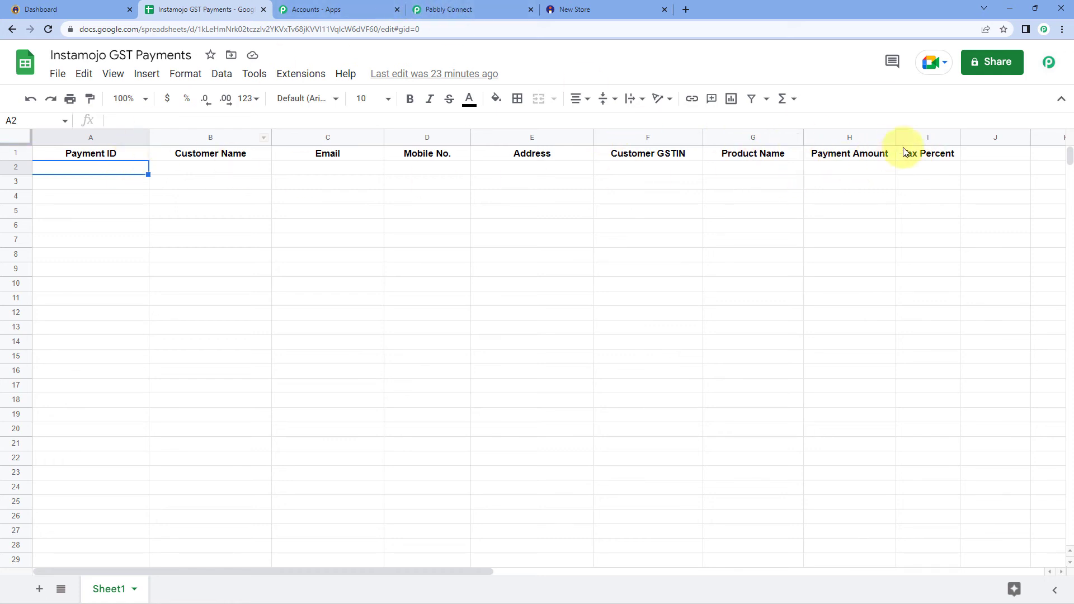
Compare the sheet's Payment ID to Tax Percent headers against the Add New Row fields
click(441, 9)
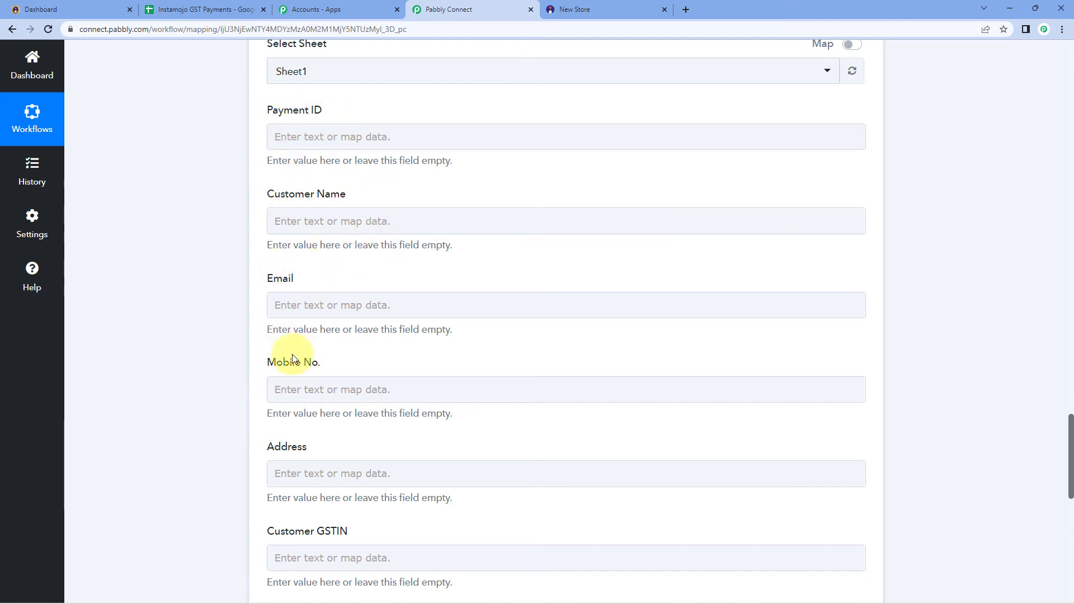
scroll(274, 444, down, 1)
click(221, 9)
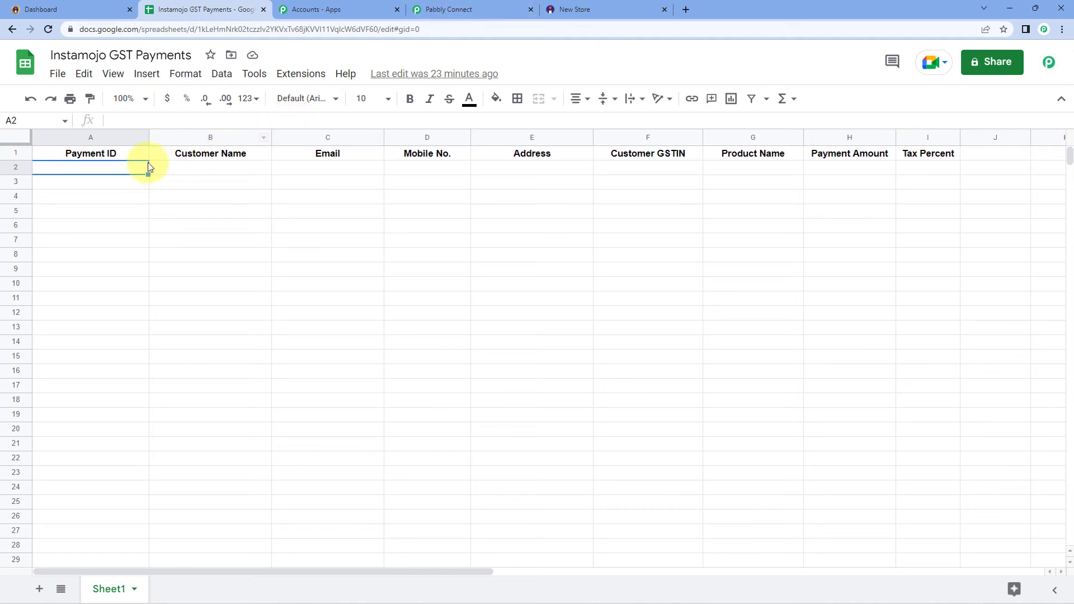
click(448, 9)
scroll(320, 183, up, 1)
scroll(320, 184, up, 1)
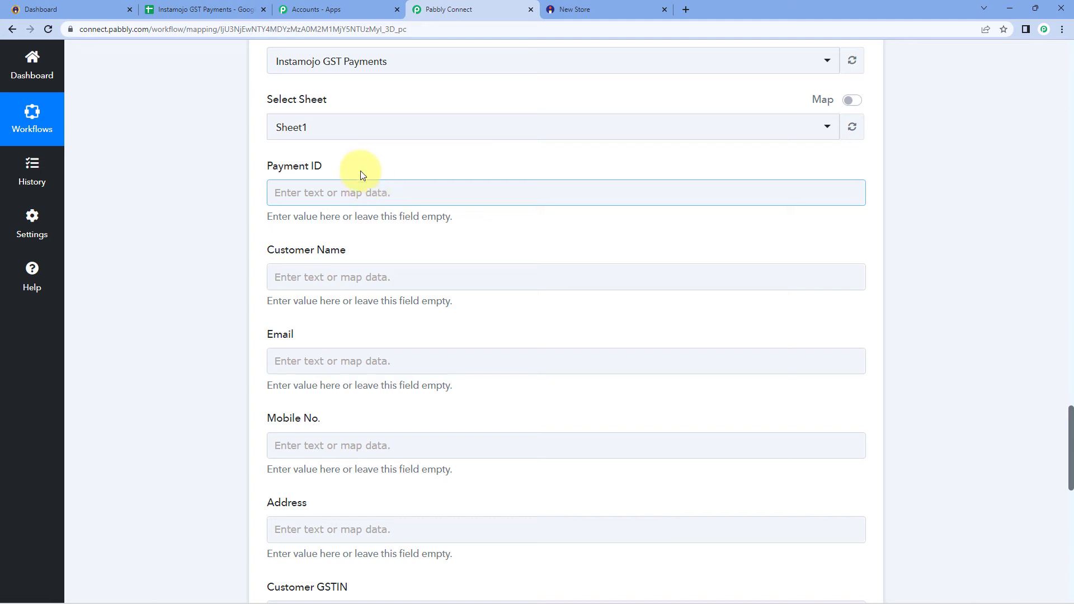
Map the sale's payment ID into Payment ID and the buyer's name into Customer Name
click(311, 193)
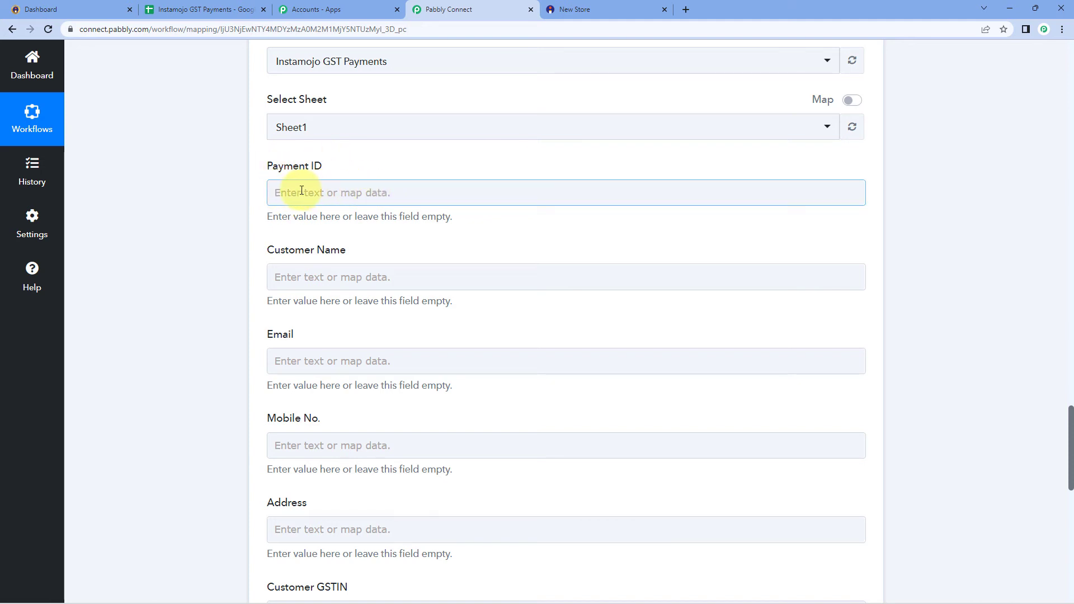
click(301, 190)
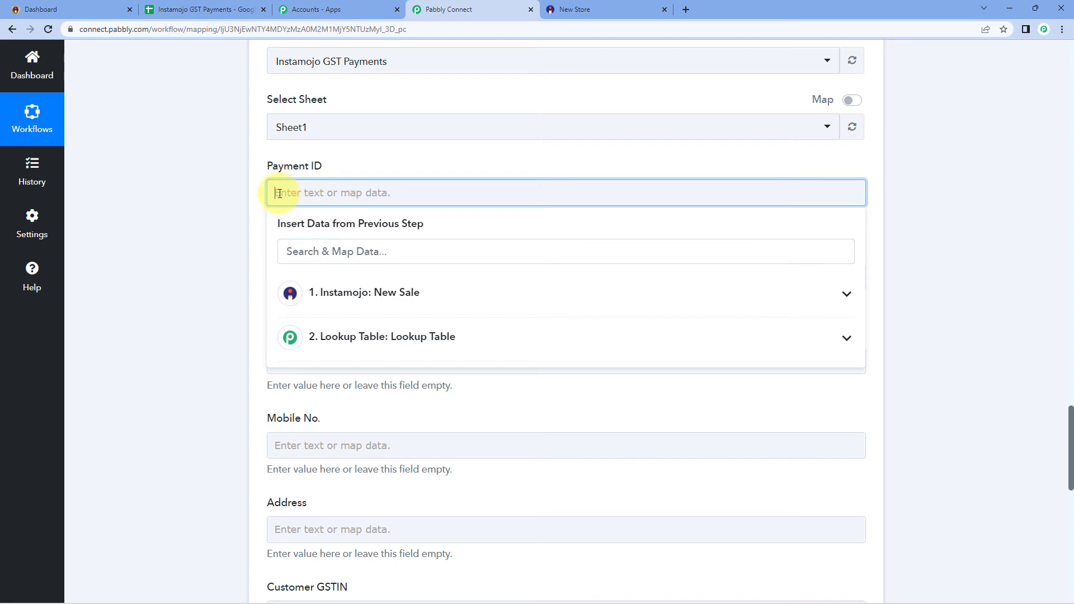
click(433, 298)
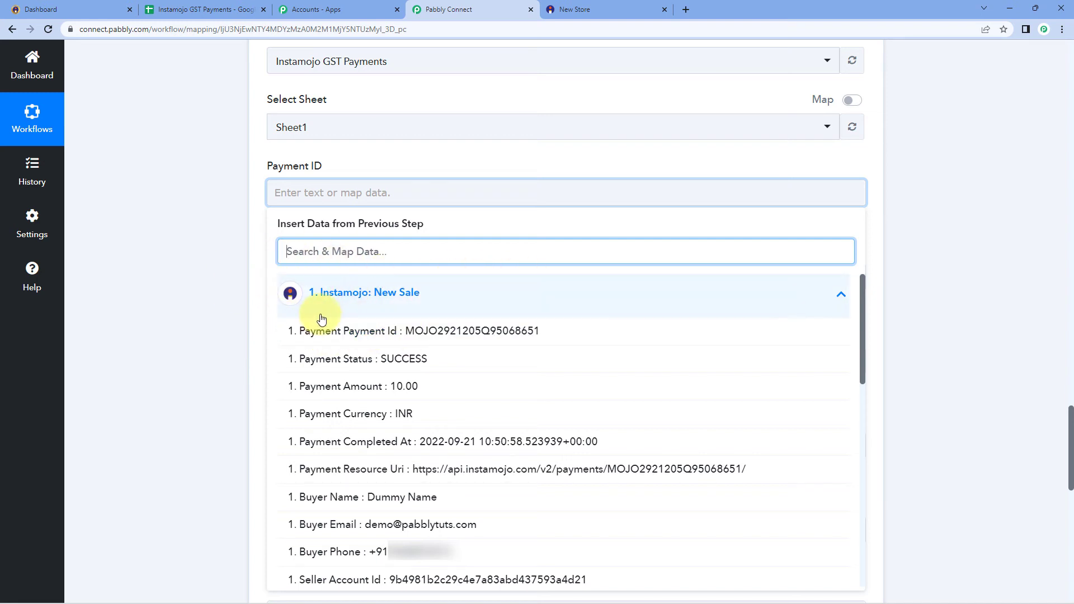
click(453, 336)
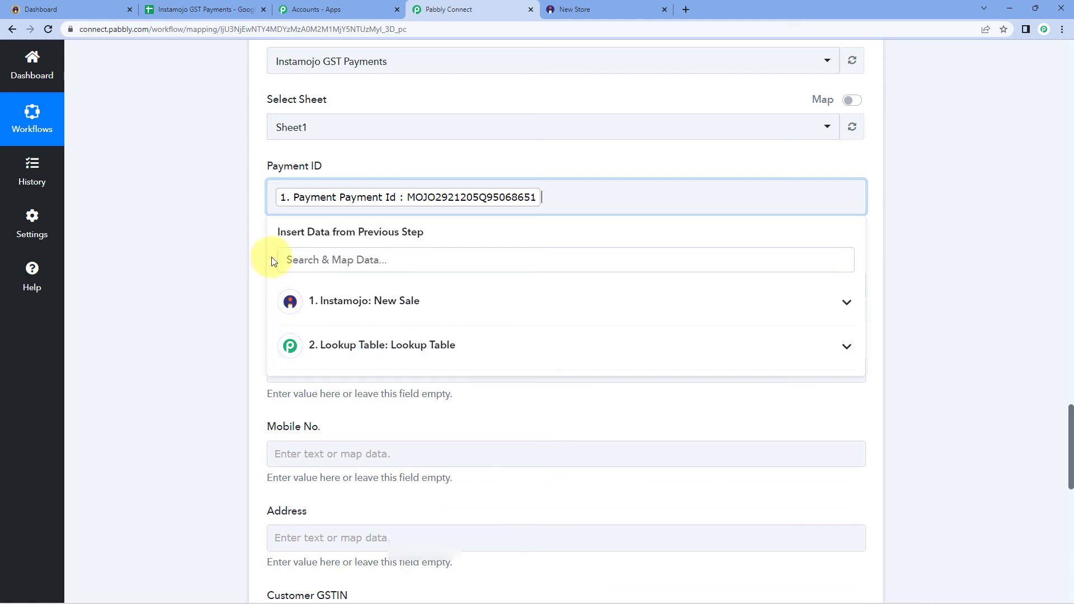
click(247, 251)
scroll(195, 220, down, 2)
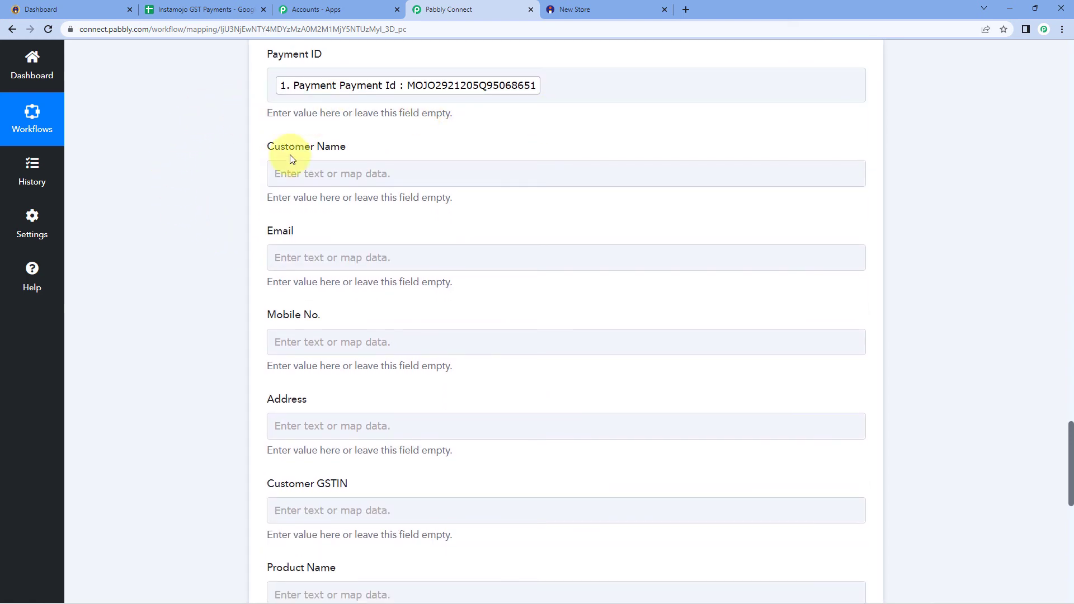
click(352, 173)
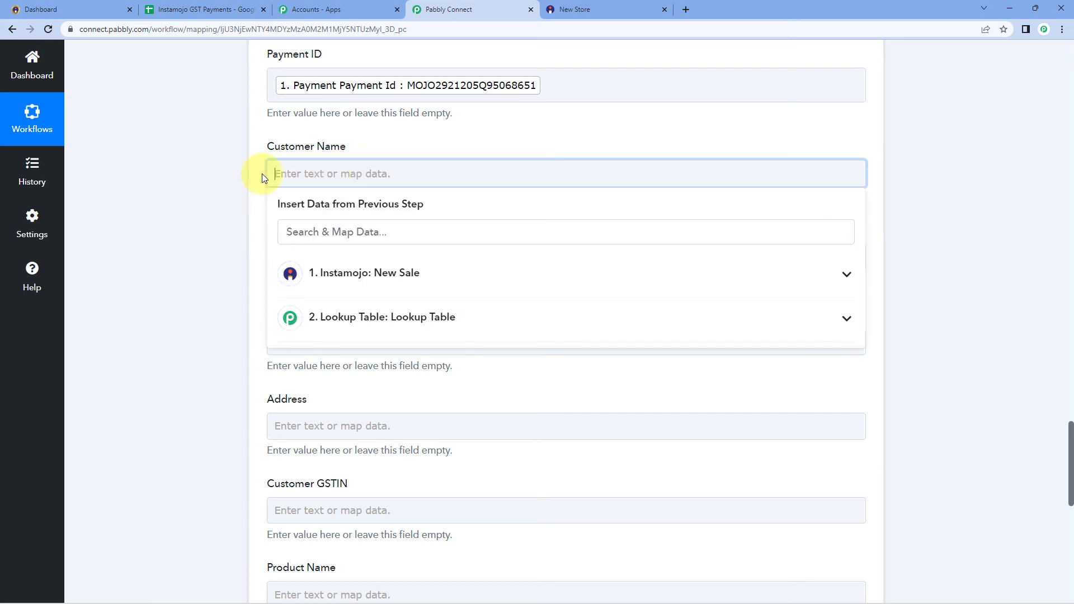
click(419, 276)
scroll(411, 393, down, 1)
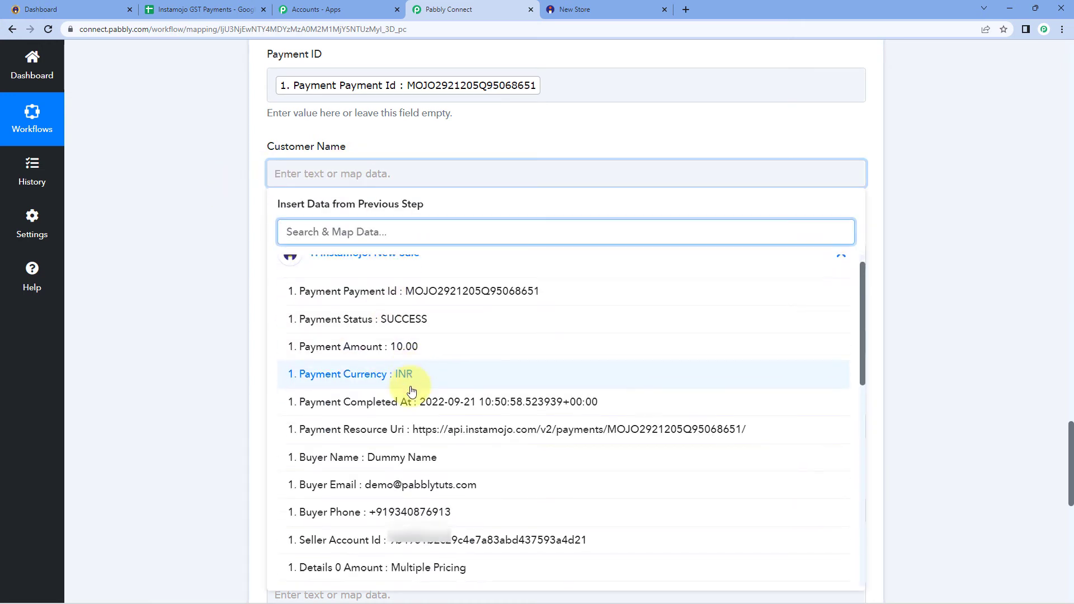
click(402, 413)
click(219, 288)
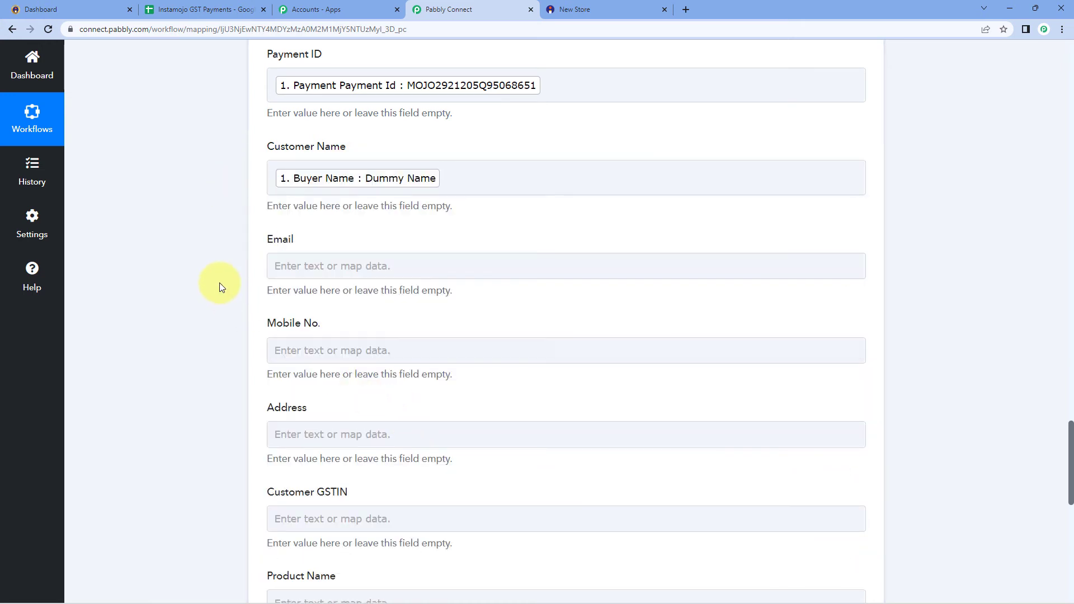
scroll(243, 271, down, 3)
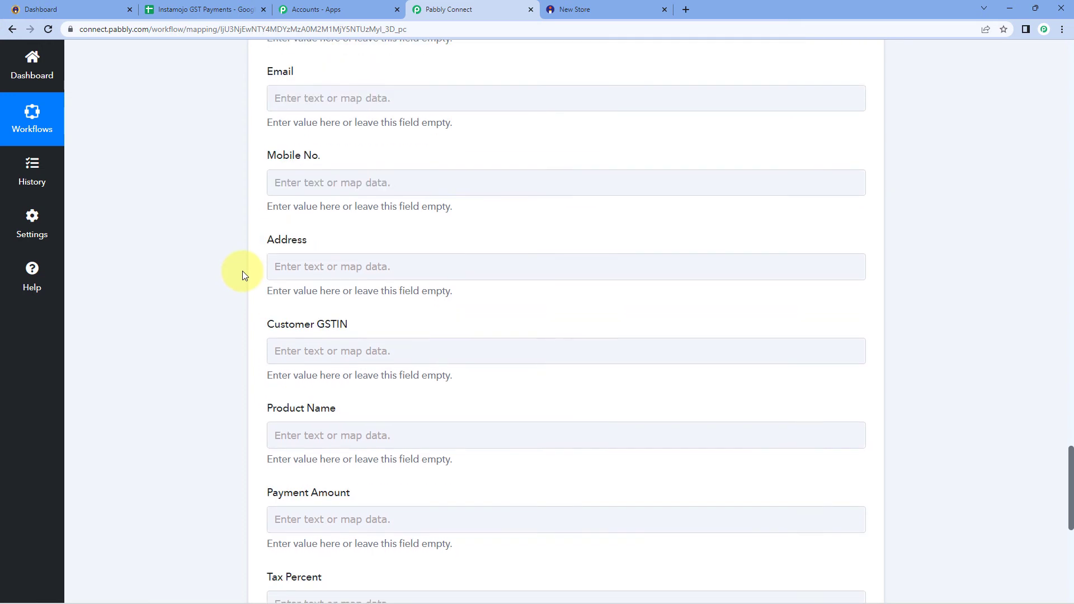
Map Buyer Email into Email and Buyer Phone into Mobile No
click(315, 94)
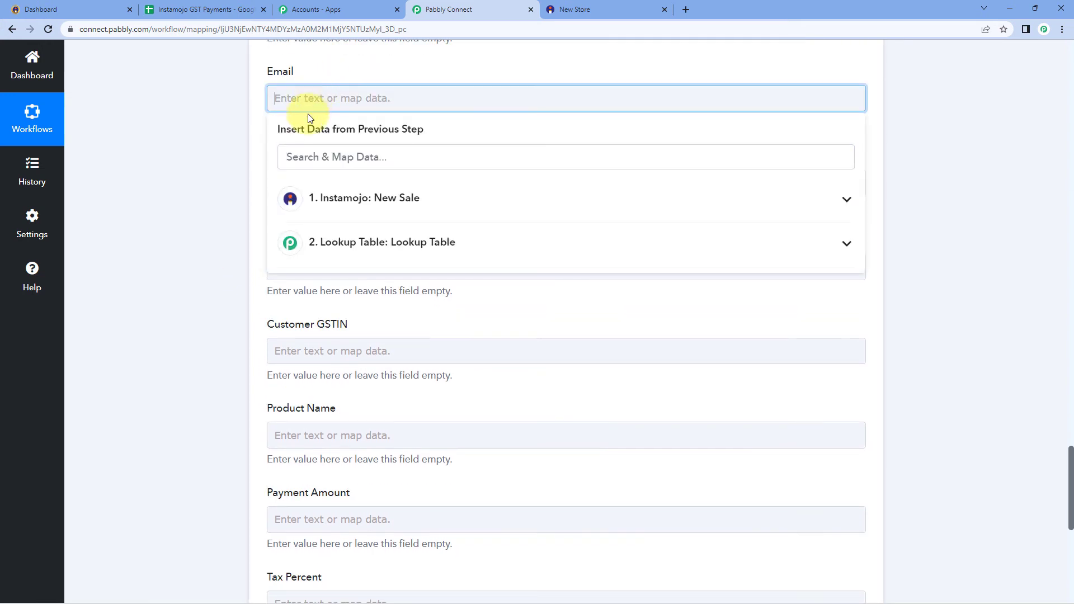
click(370, 198)
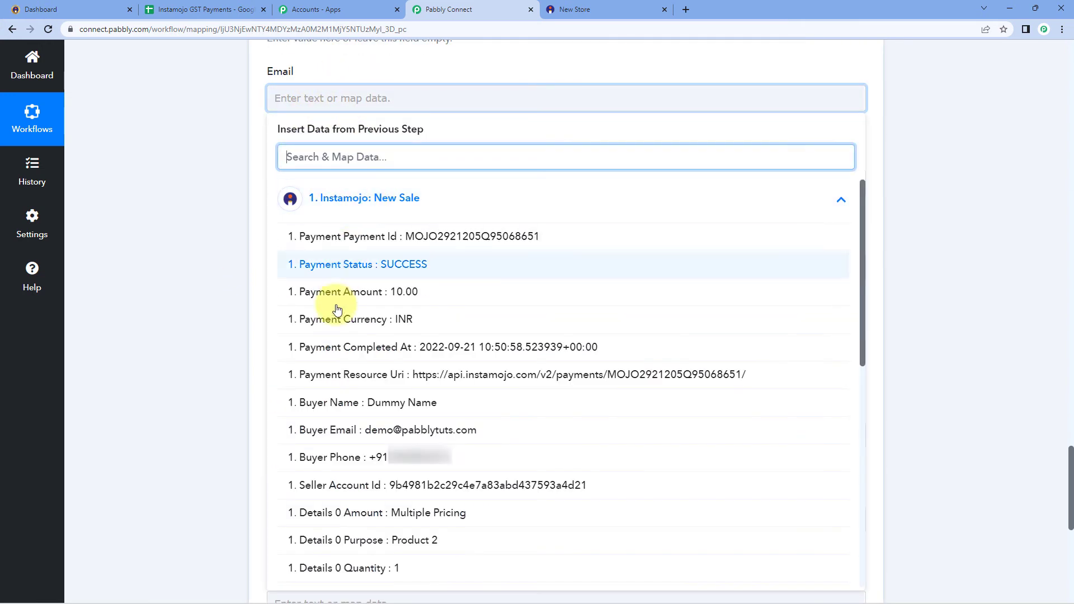
click(360, 439)
click(193, 244)
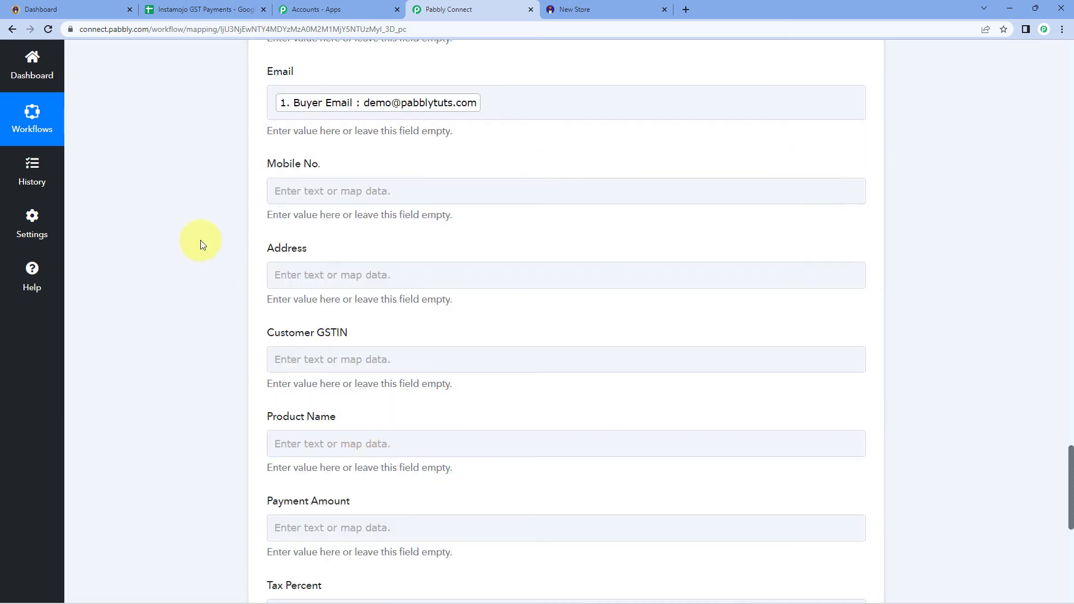
scroll(230, 211, down, 1)
click(288, 135)
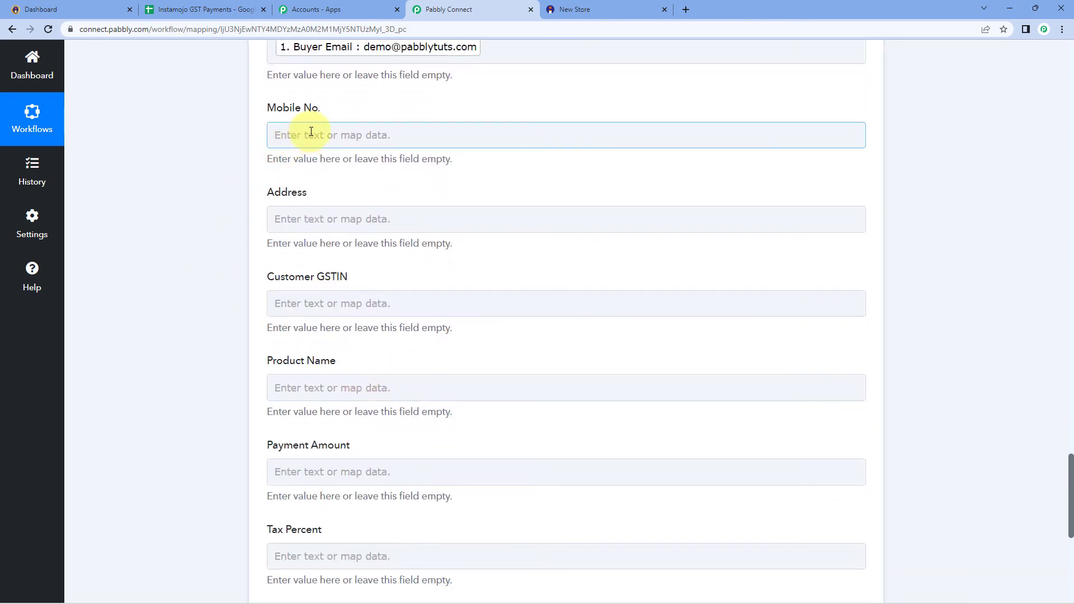
click(311, 133)
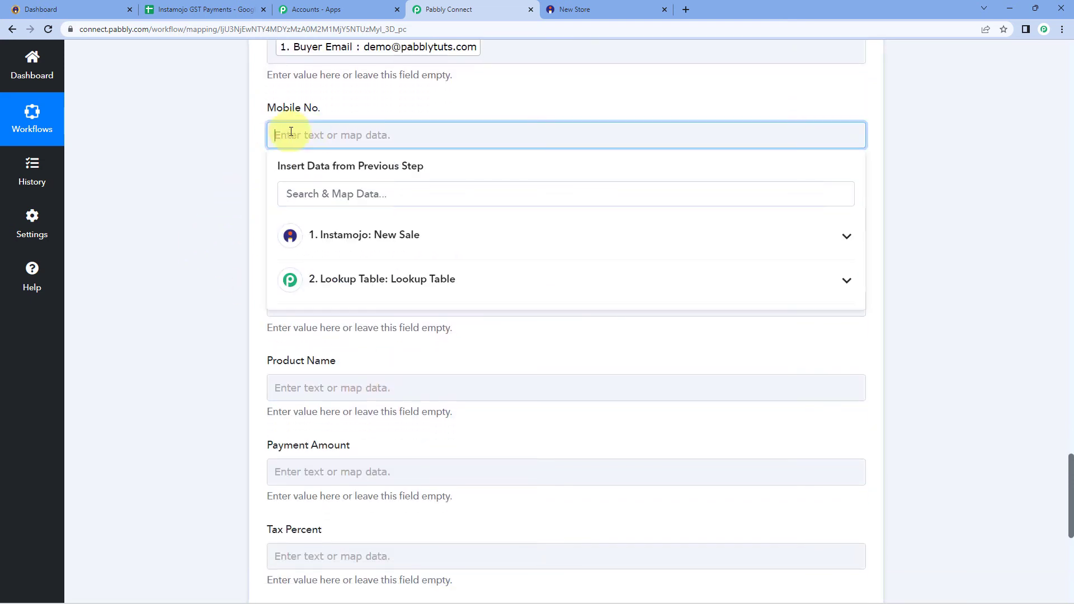
click(415, 237)
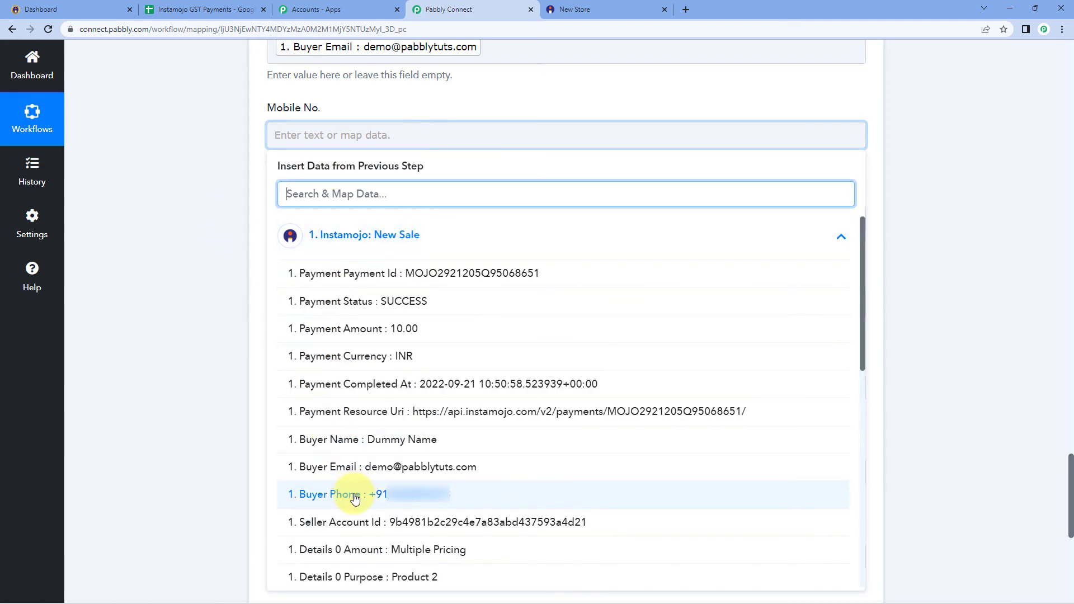
click(355, 495)
click(190, 361)
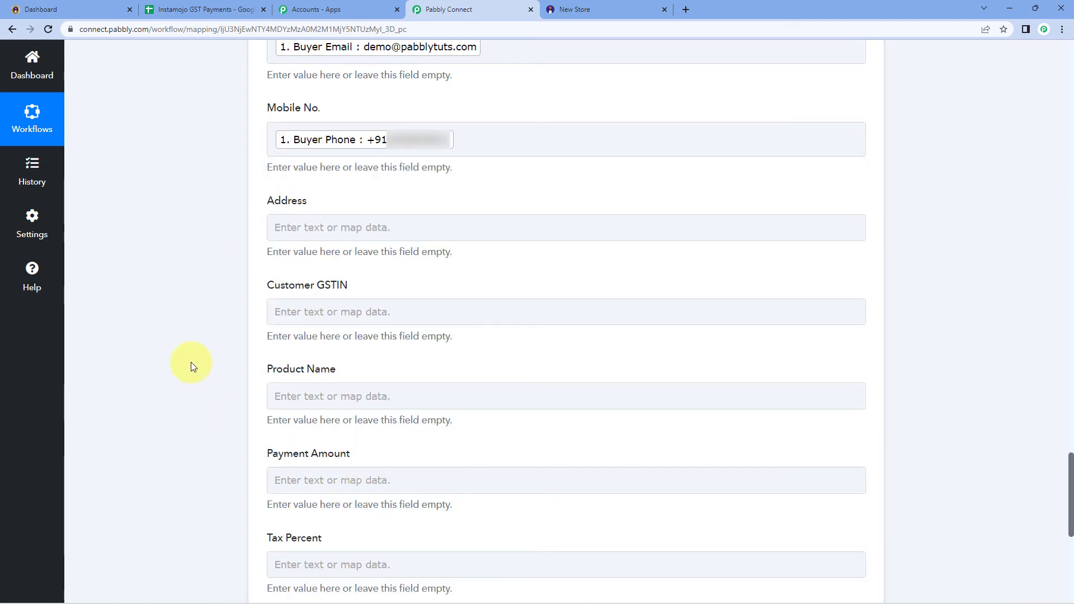
scroll(190, 361, down, 2)
Insert the sale's Billing Address Address and Billing Address City into the Address field
click(302, 109)
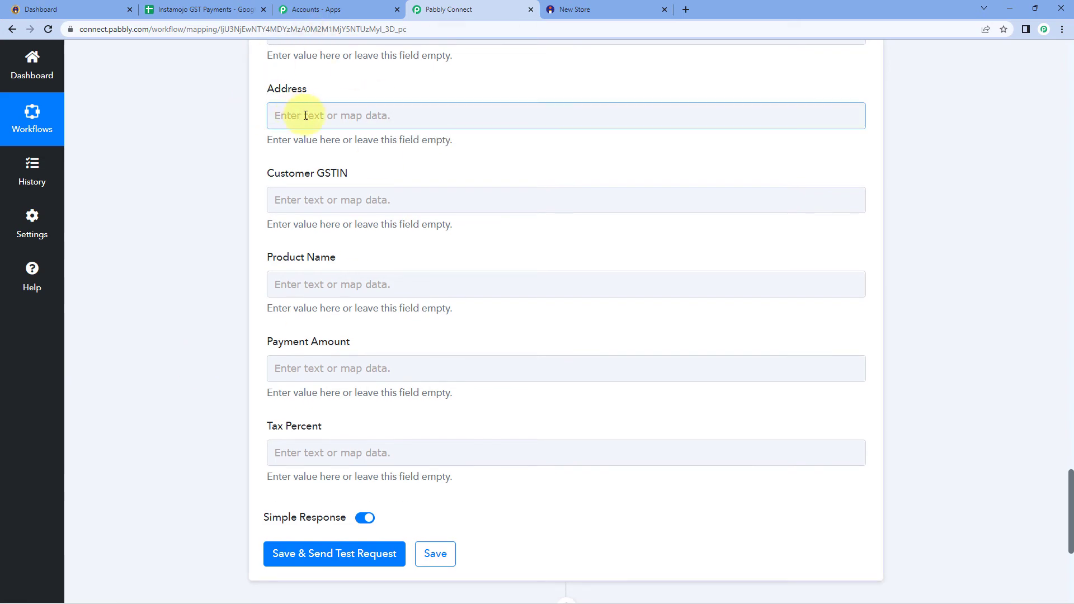
click(354, 215)
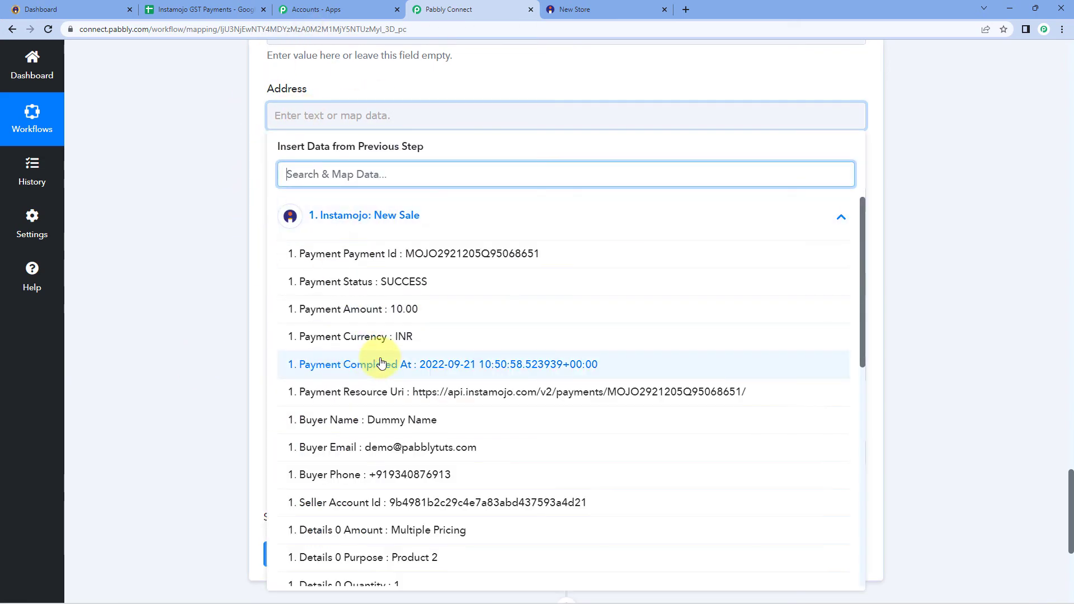
scroll(382, 362, down, 6)
scroll(382, 362, up, 1)
scroll(383, 364, down, 3)
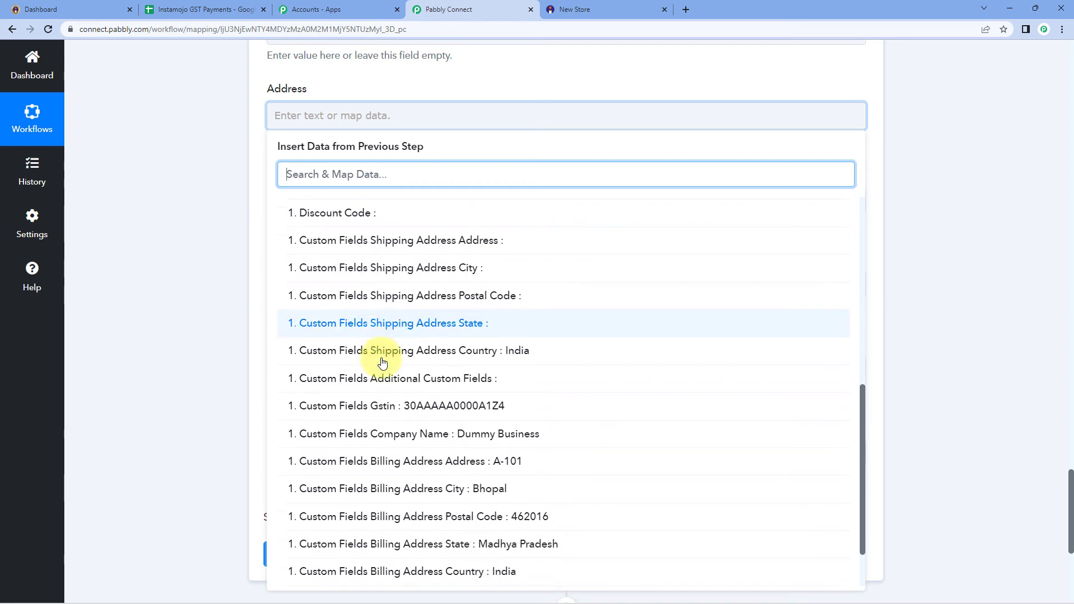
scroll(383, 362, down, 1)
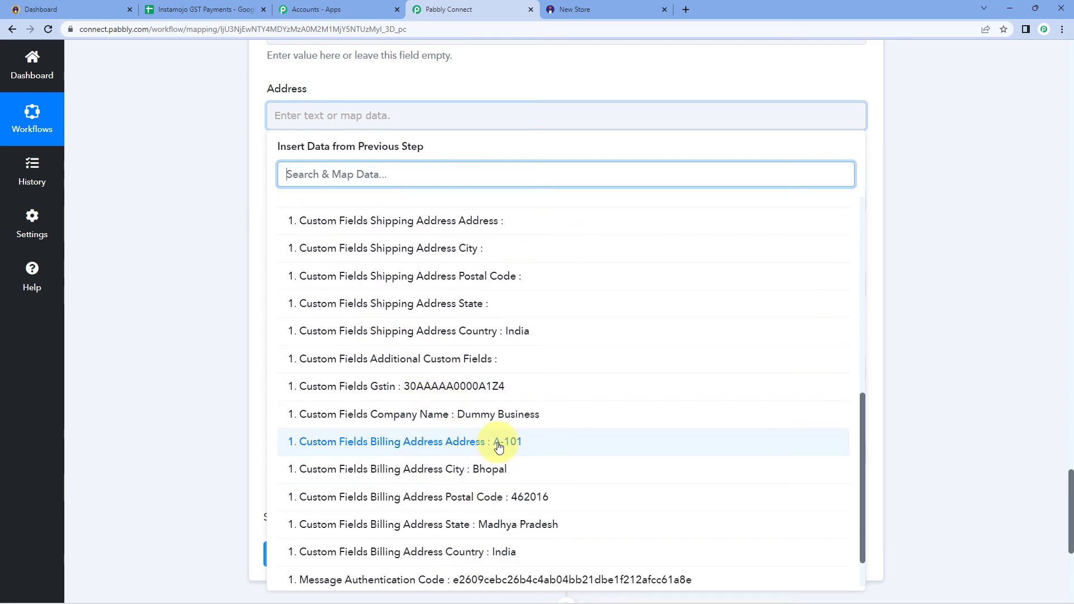
click(463, 446)
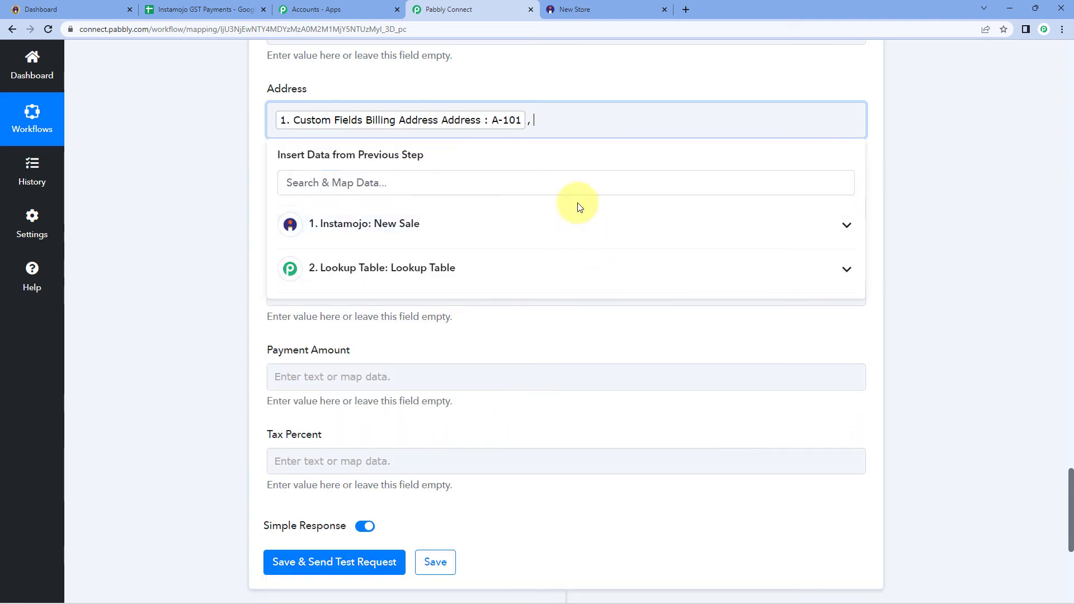
click(347, 223)
scroll(390, 343, down, 2)
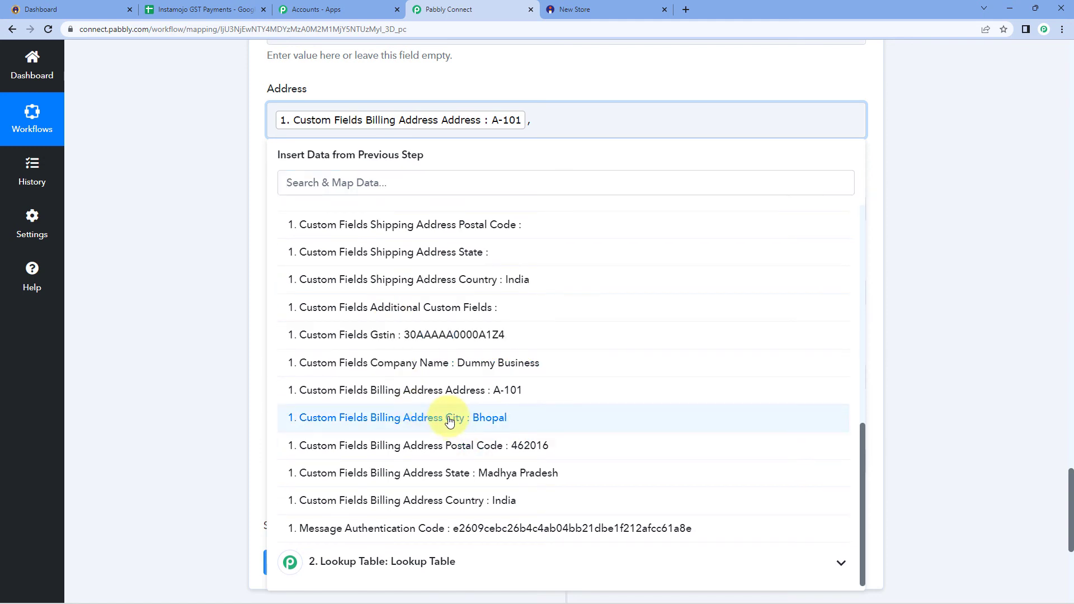
click(450, 420)
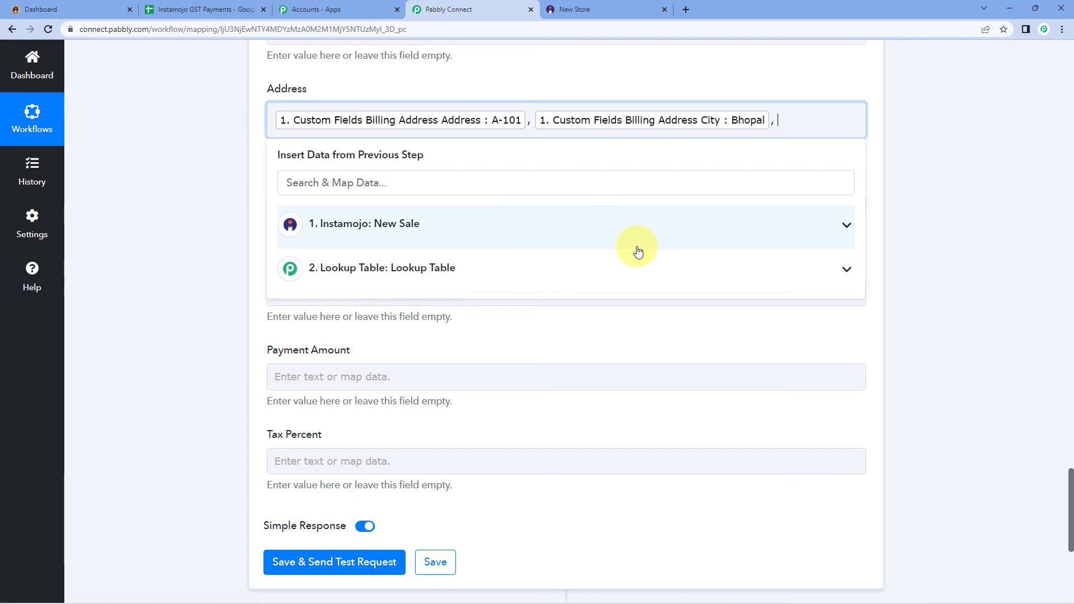
Append Billing Address State and Billing Address Postal Code to the Address field
click(441, 224)
scroll(384, 385, down, 10)
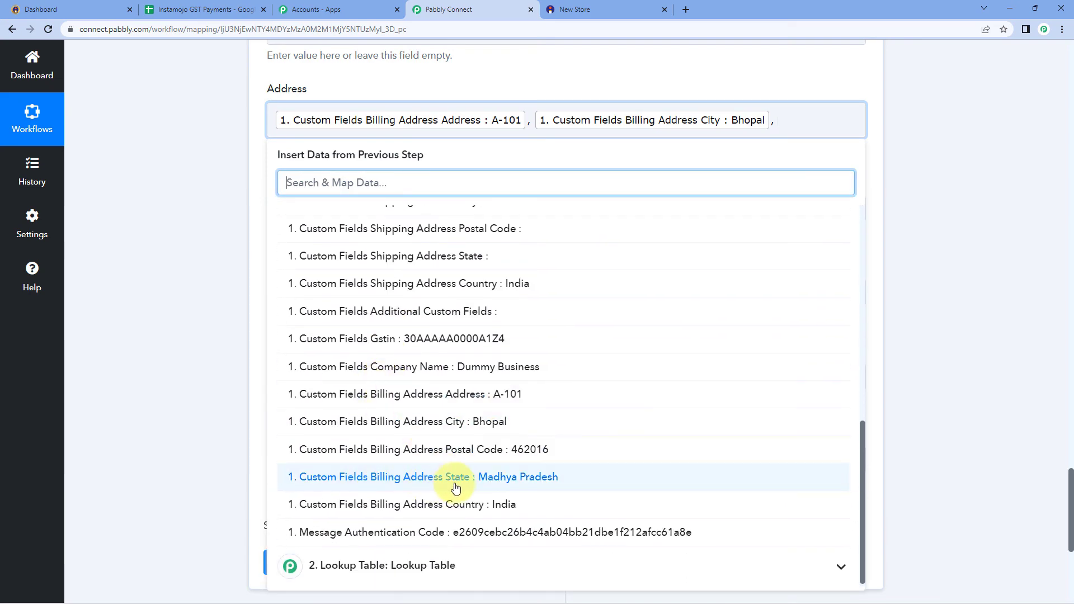
click(454, 486)
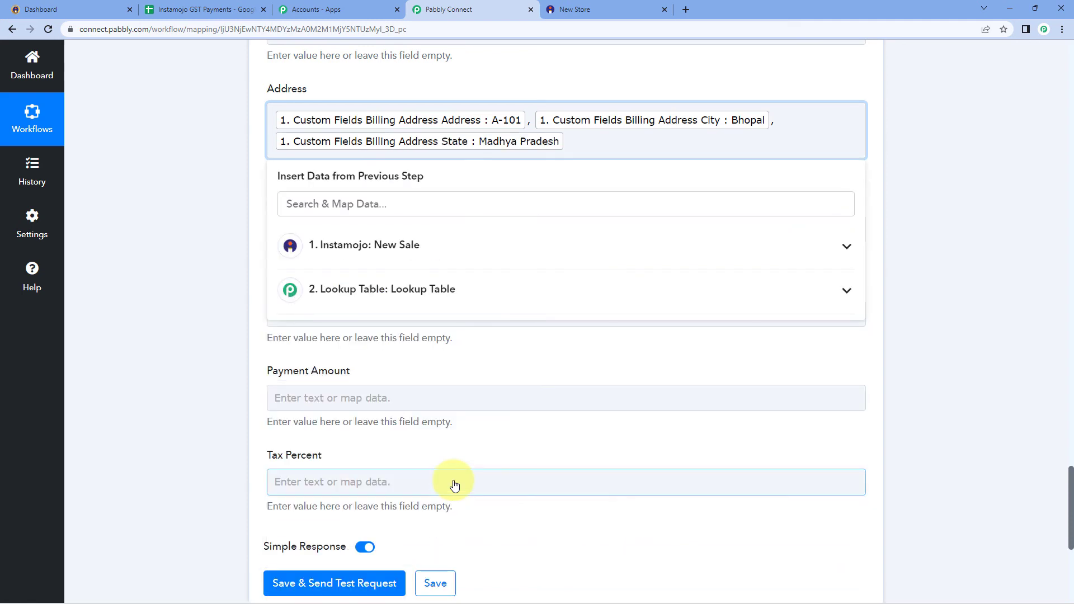
click(418, 245)
scroll(442, 391, down, 2)
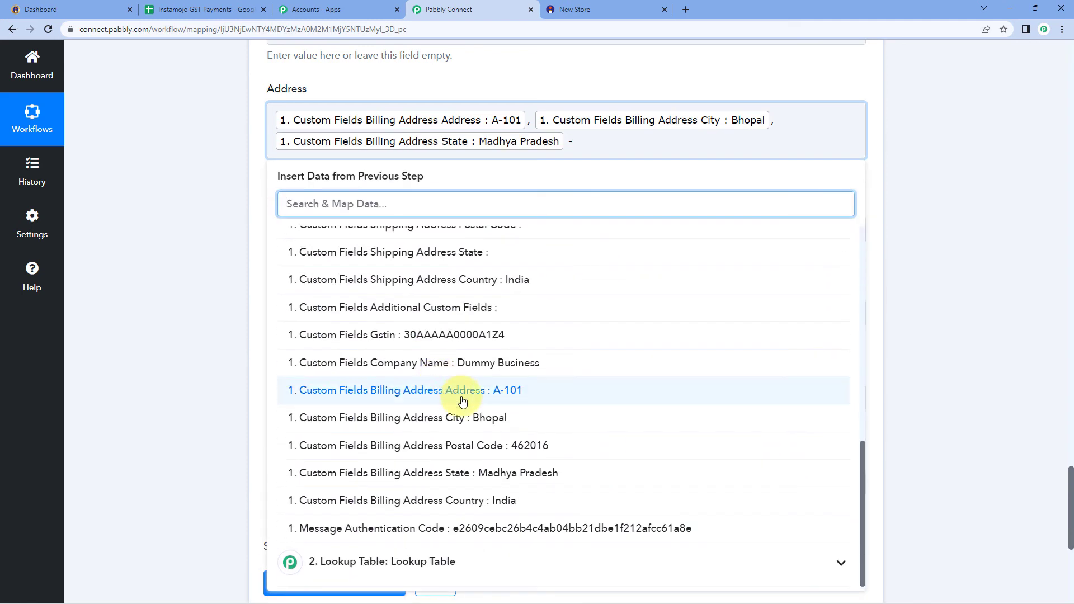
click(507, 456)
click(215, 208)
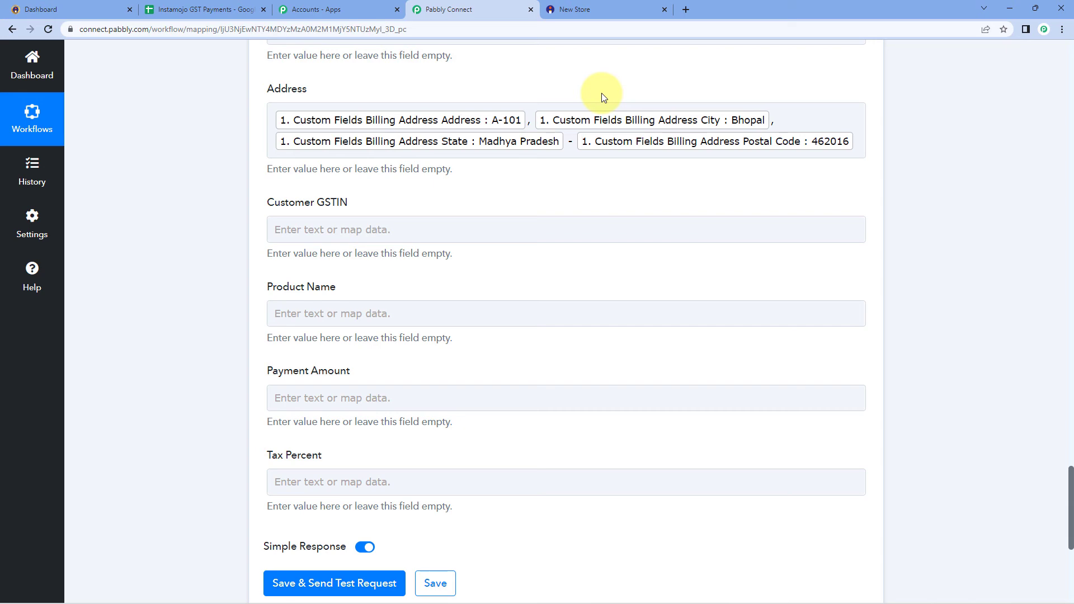
Map Instamojo: New Sale's Custom Fields Gstin into Customer GSTIN
click(304, 227)
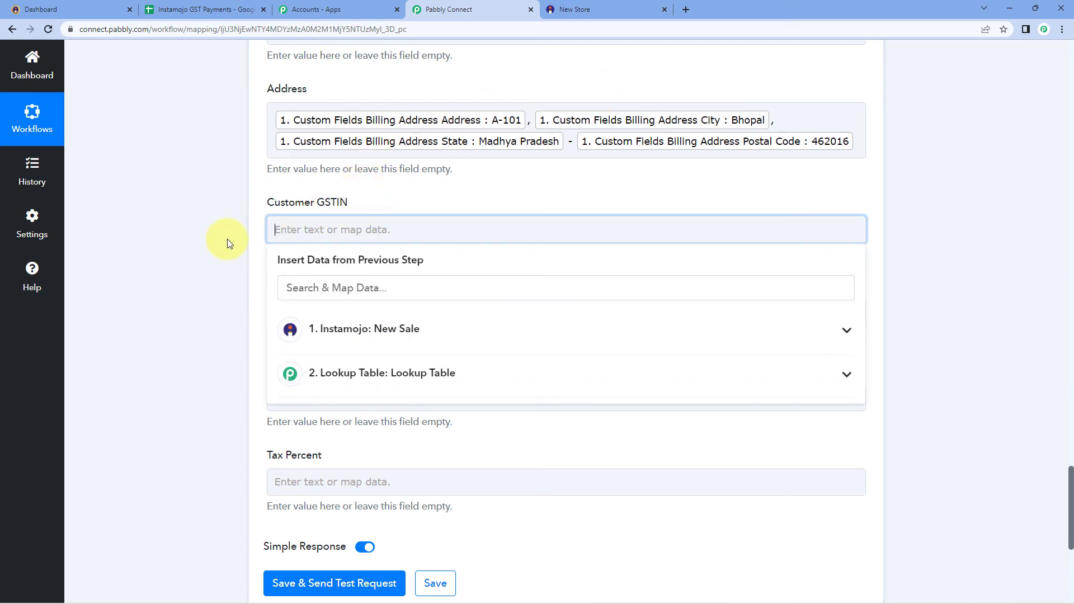
click(405, 334)
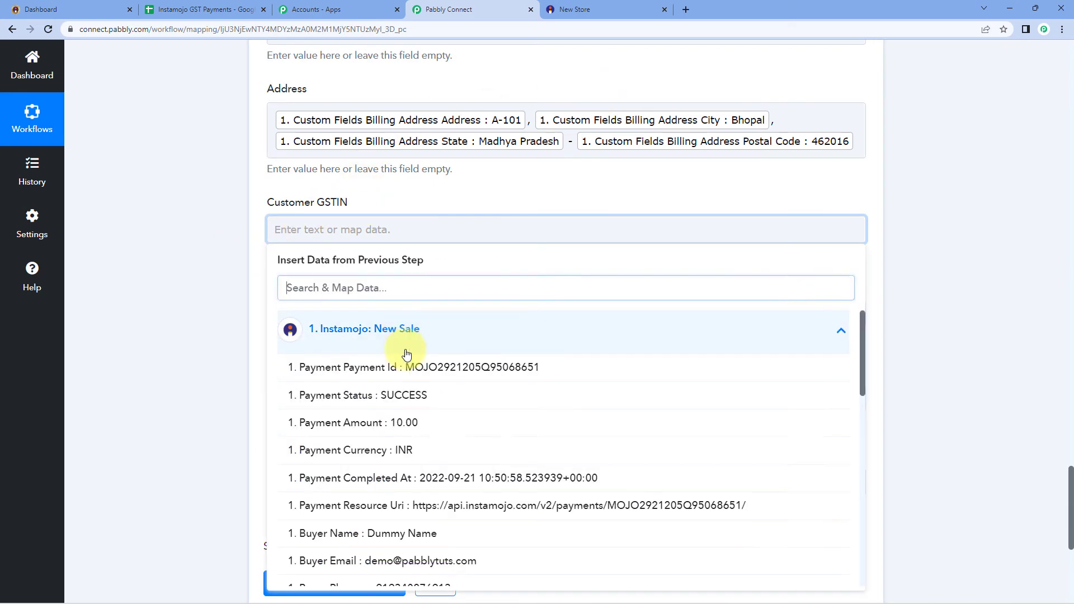
scroll(439, 412, down, 8)
scroll(458, 411, up, 1)
scroll(462, 412, down, 4)
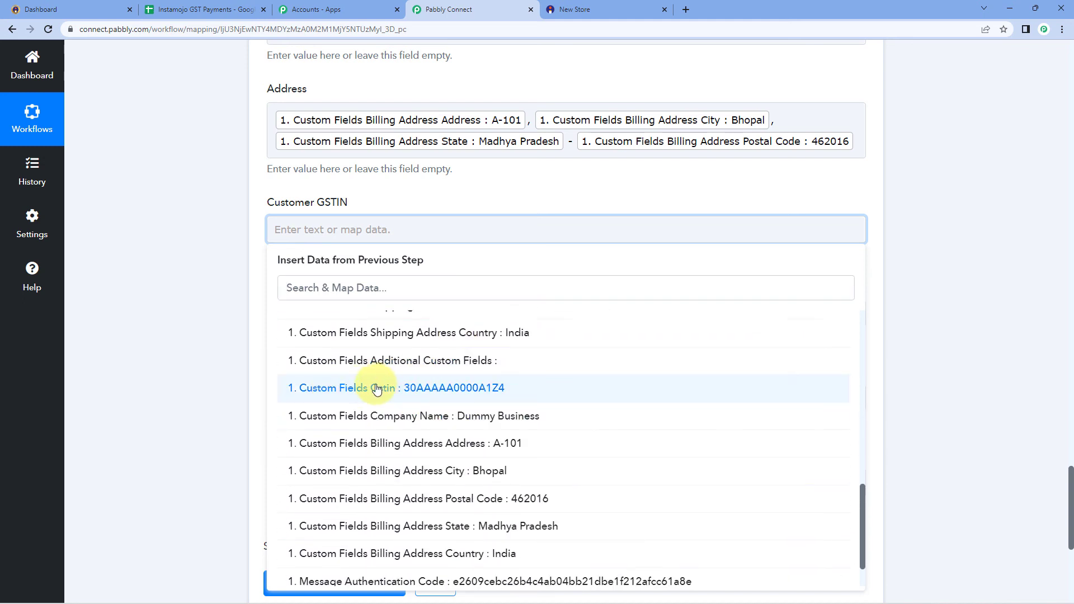
click(377, 388)
click(161, 242)
Map the sale's Details 0 Purpose (Product 2) into Product Name
scroll(163, 240, down, 1)
scroll(163, 240, down, 1)
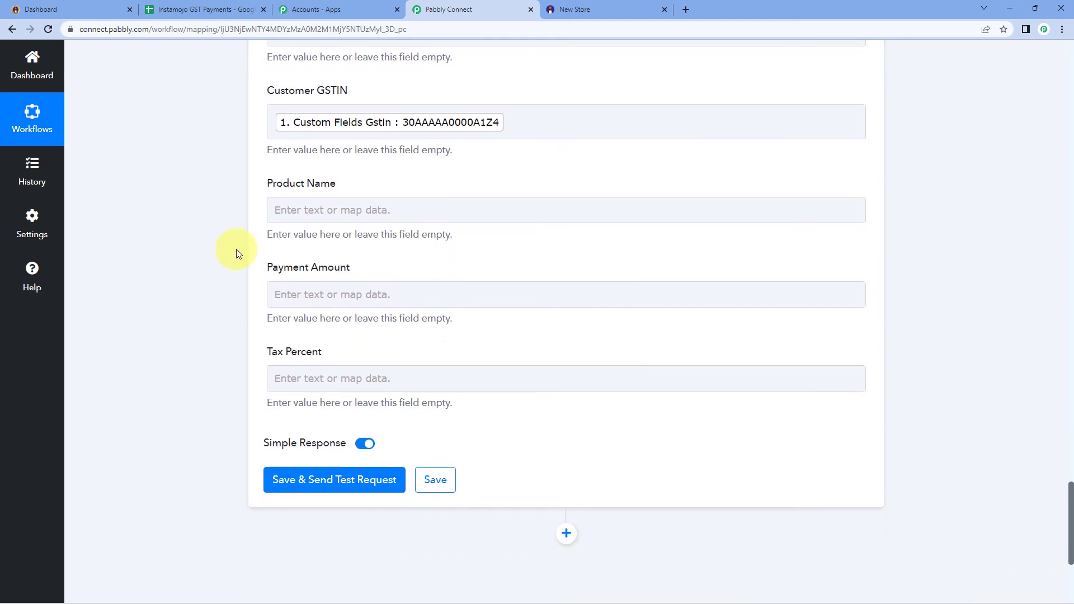
click(326, 217)
scroll(251, 302, down, 1)
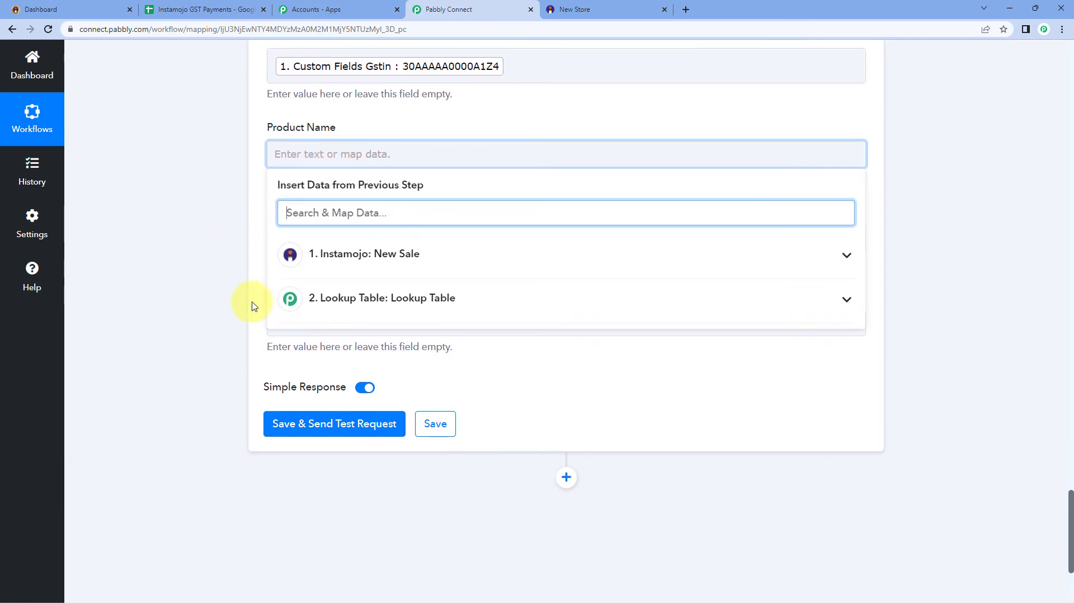
click(402, 264)
scroll(420, 321, down, 8)
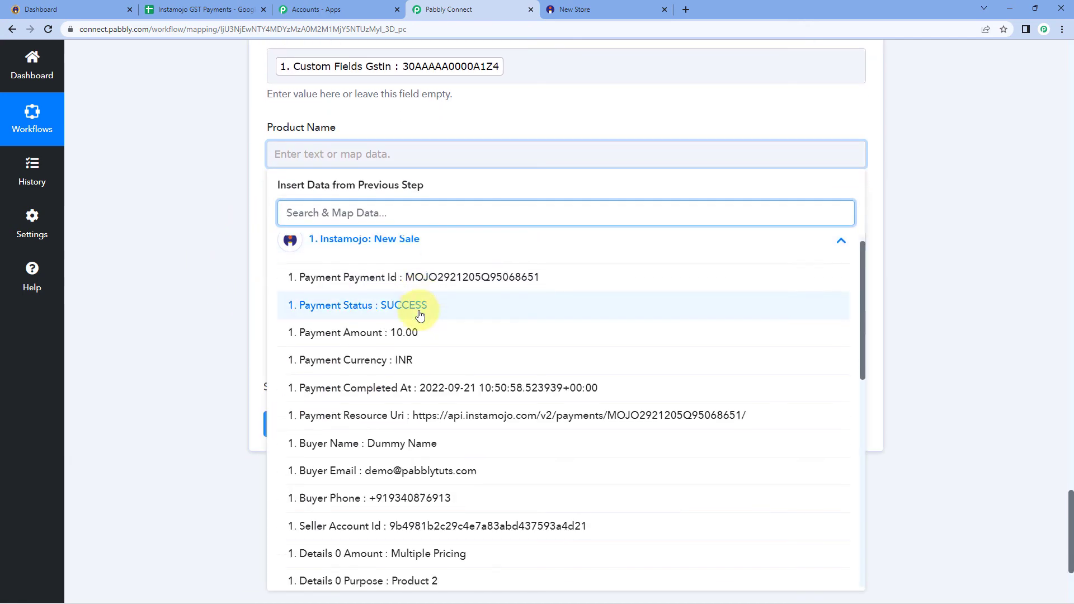
scroll(502, 336, up, 2)
scroll(502, 335, down, 3)
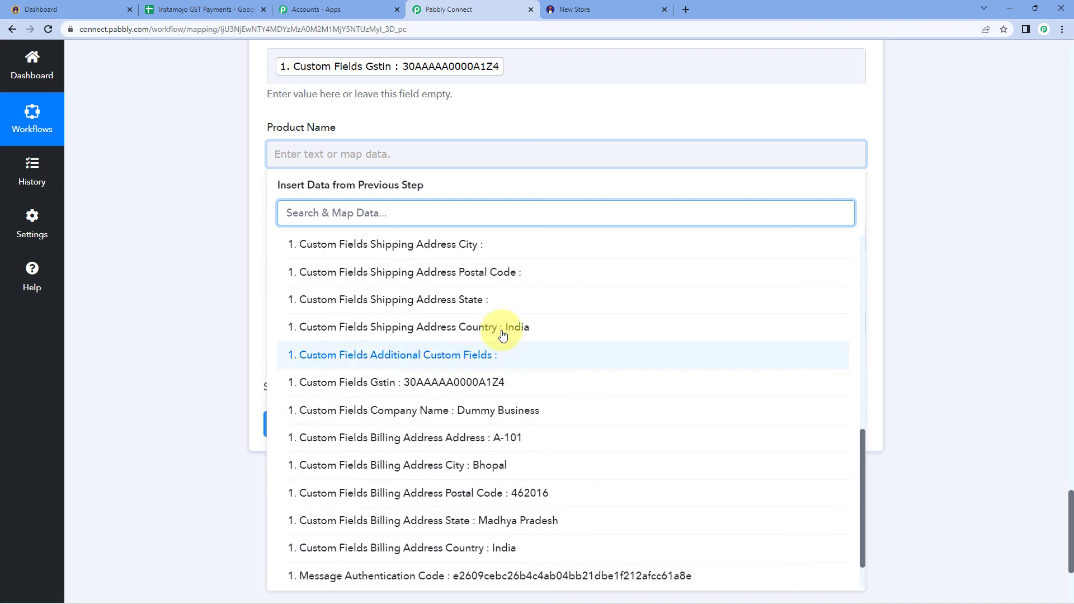
scroll(481, 352, up, 3)
click(420, 262)
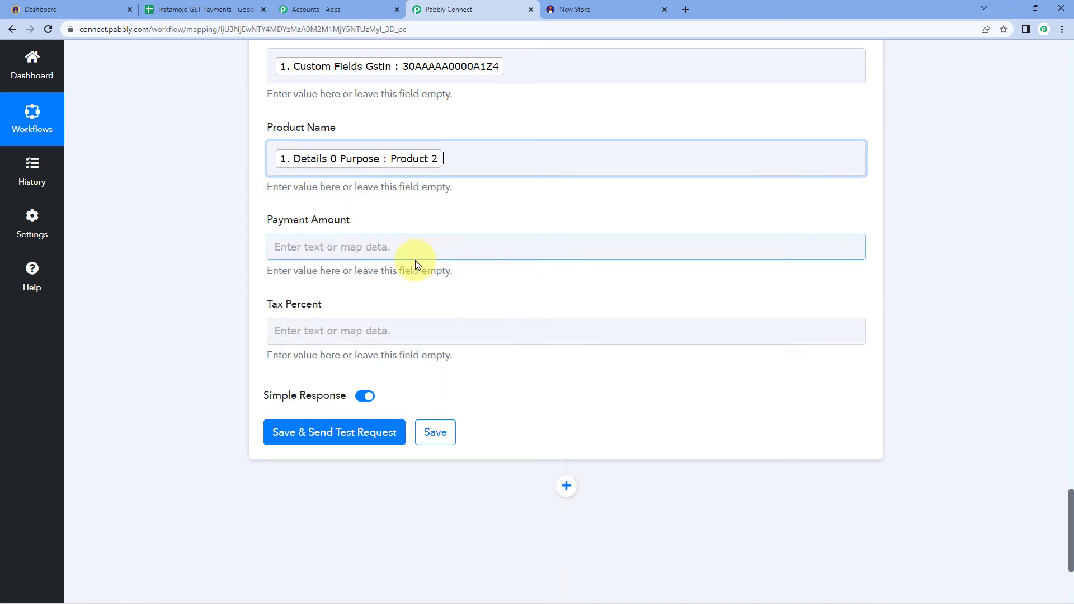
click(236, 234)
Map the sale's Payment Amount (10.00) into Payment Amount
click(317, 245)
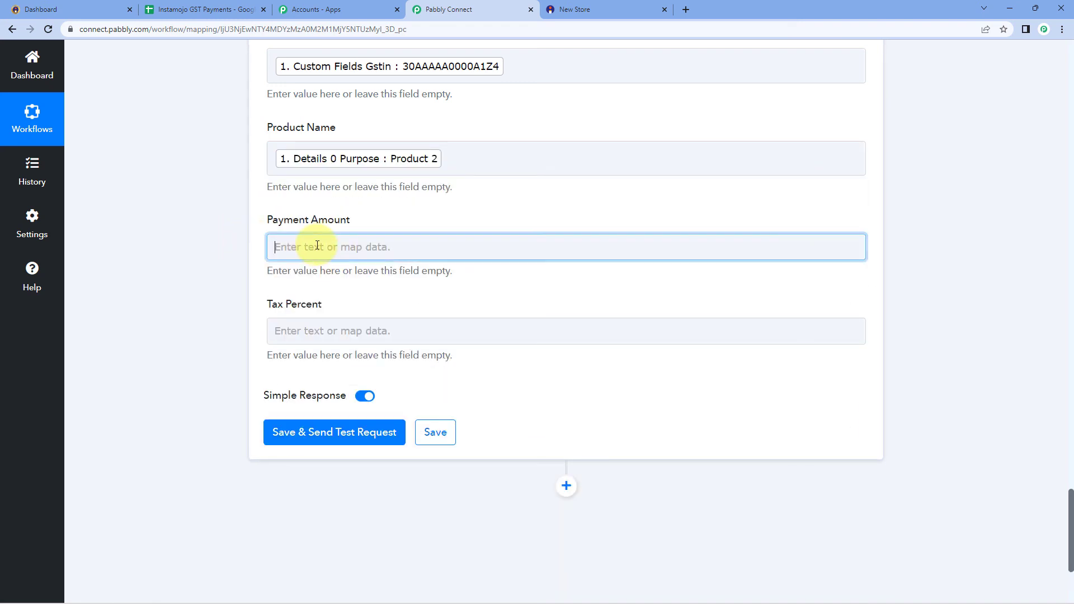
click(331, 343)
click(331, 441)
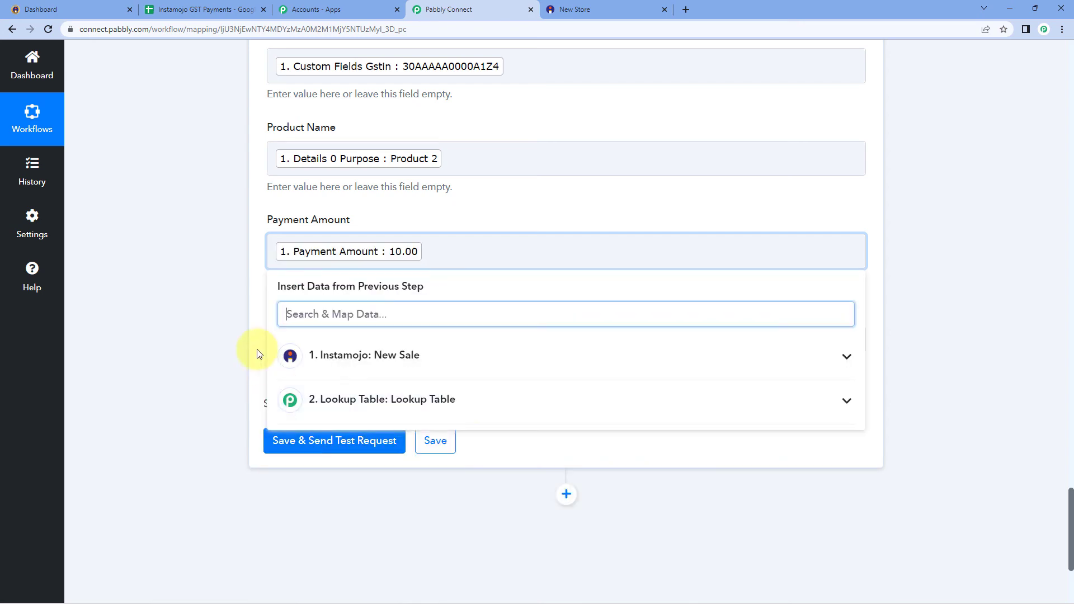
click(259, 344)
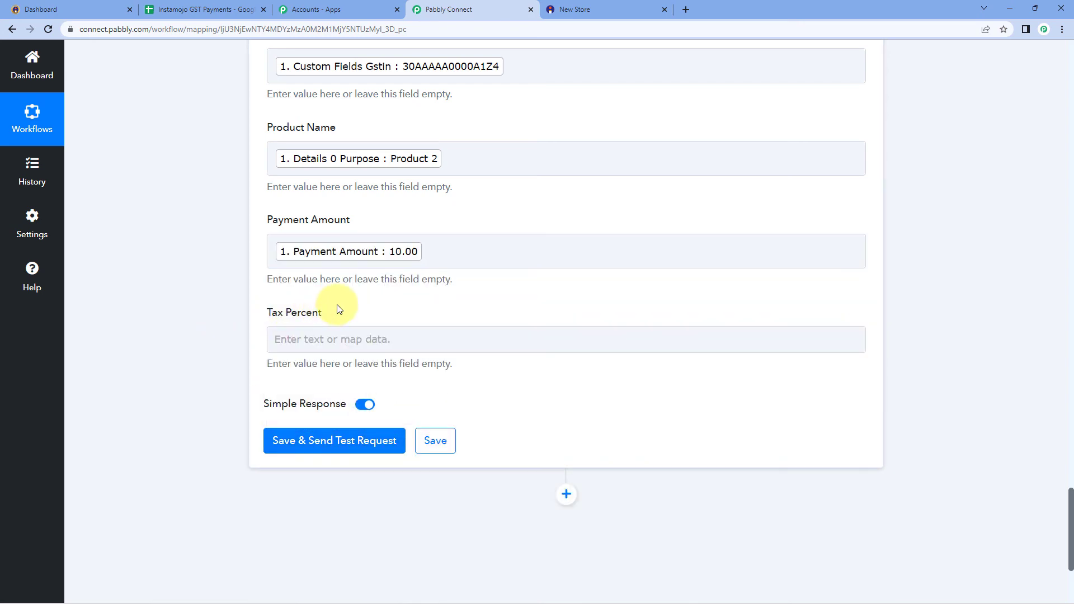
Highlight the Lookup Table's Result Value showing the 18% tax rate
scroll(338, 308, up, 15)
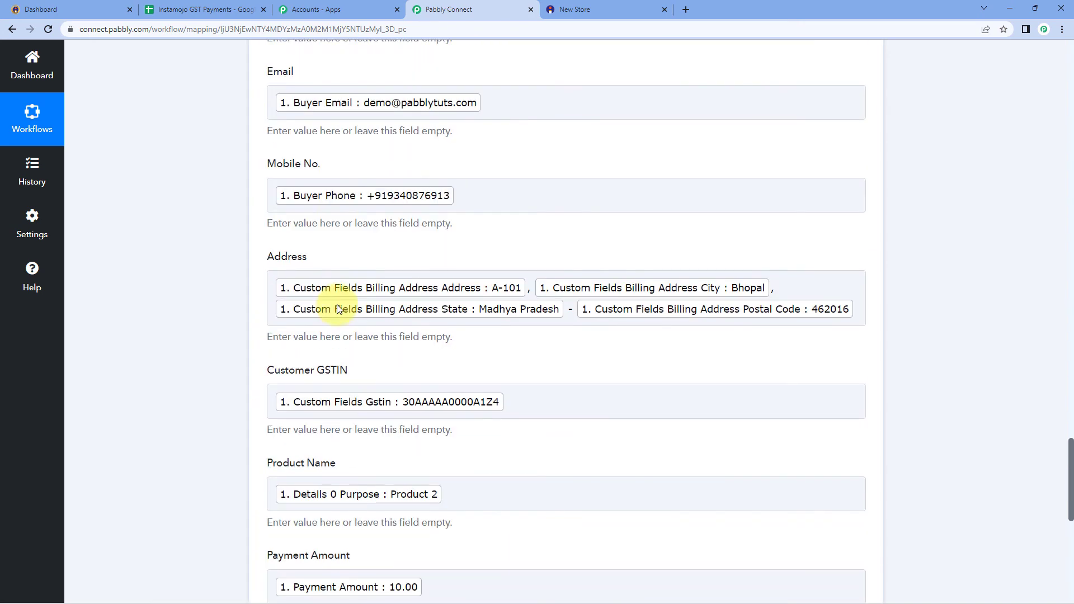
scroll(336, 304, up, 5)
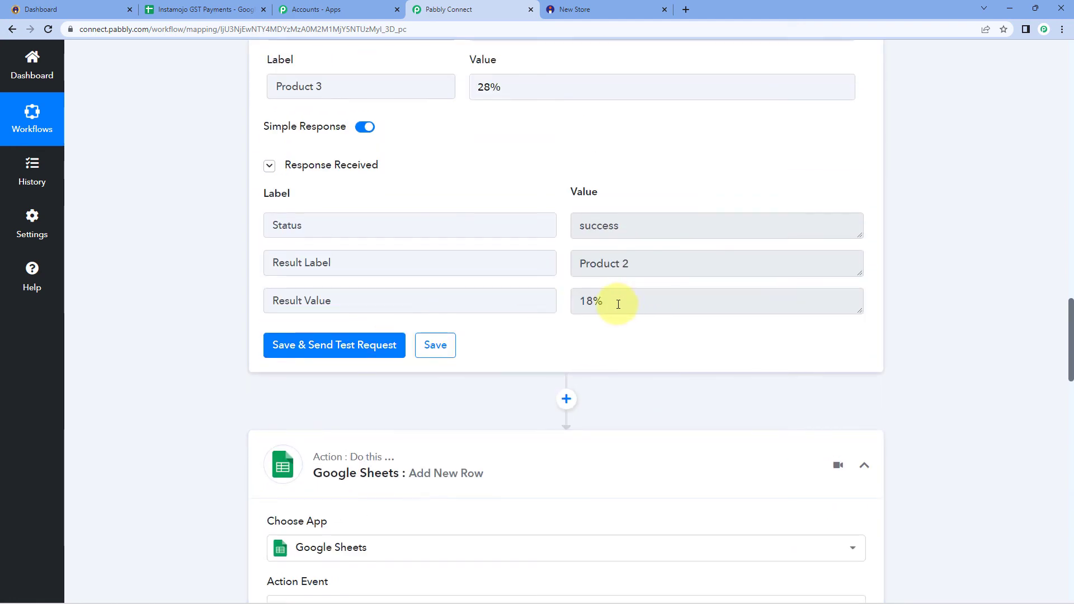
drag(618, 303, 569, 302)
click(565, 303)
click(607, 302)
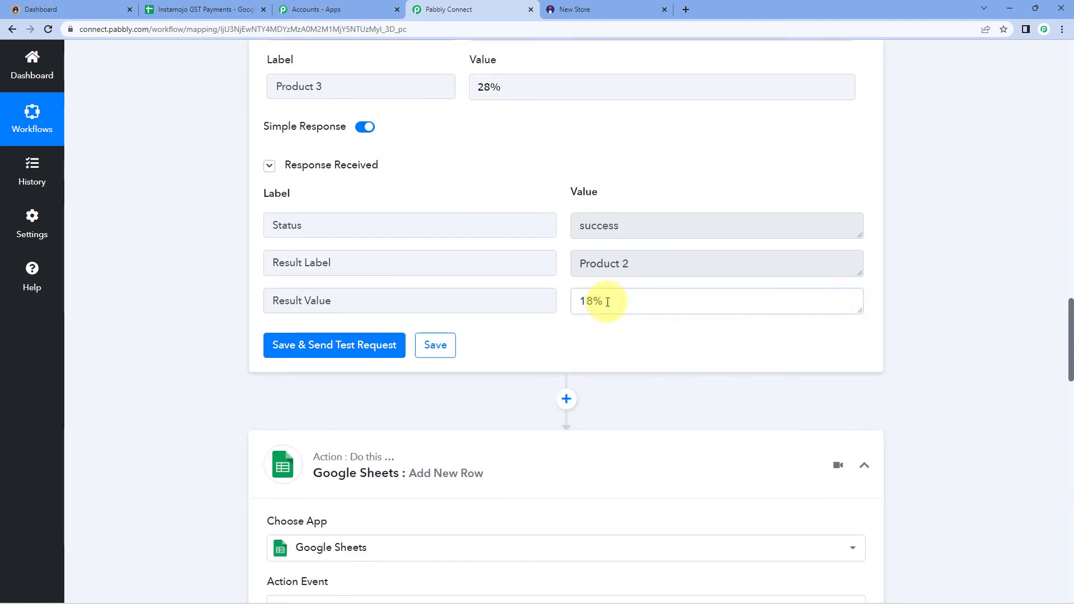
drag(639, 303, 560, 260)
click(565, 297)
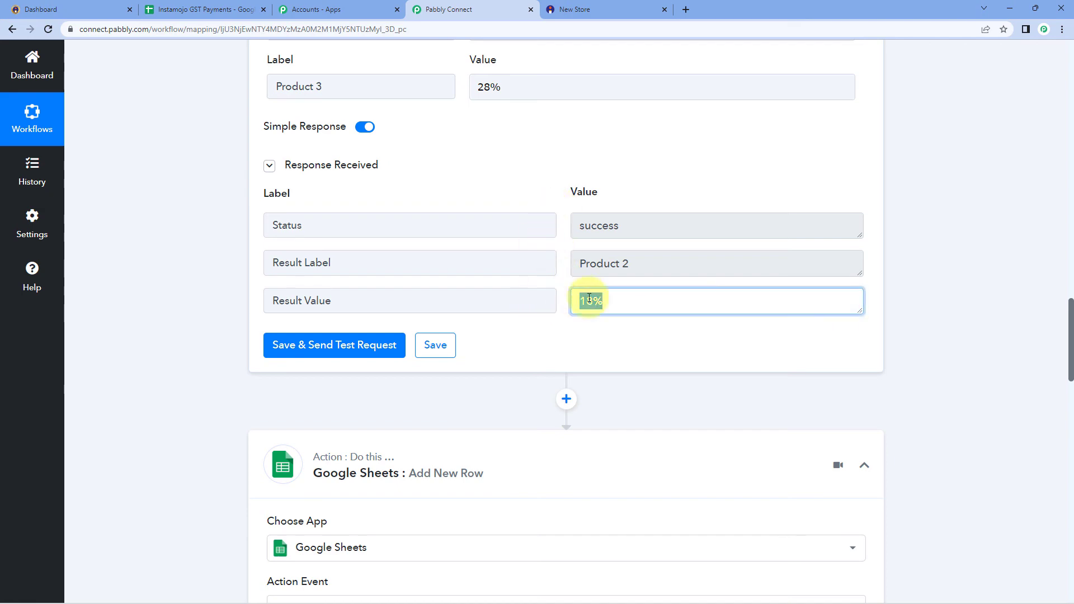
click(638, 300)
drag(638, 301, 551, 302)
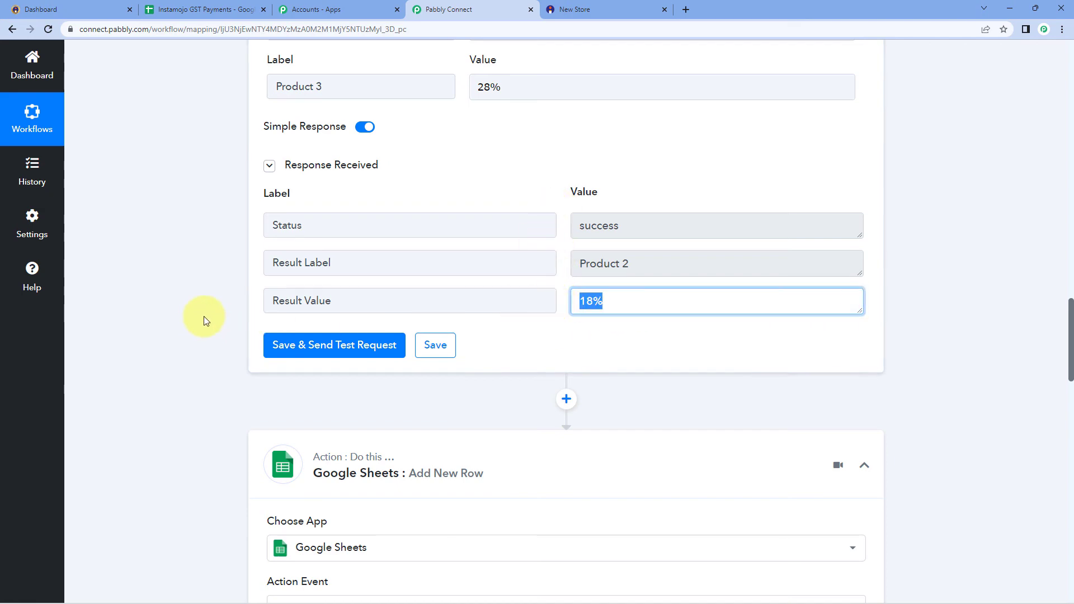
Map Lookup Table's 2. Result Value into Tax Percent and review all mapped columns
scroll(206, 318, down, 20)
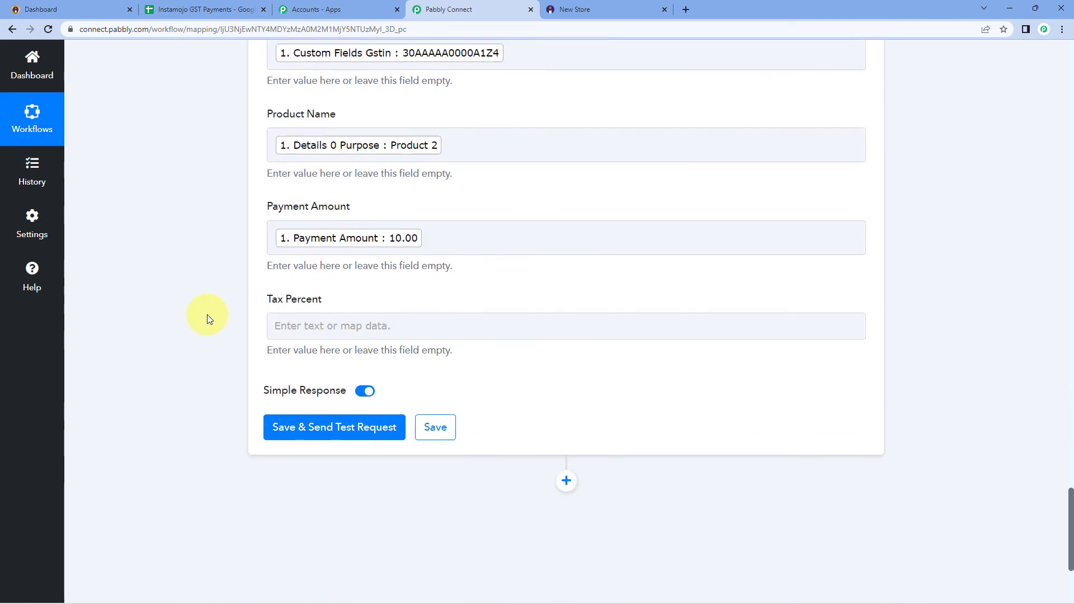
click(292, 227)
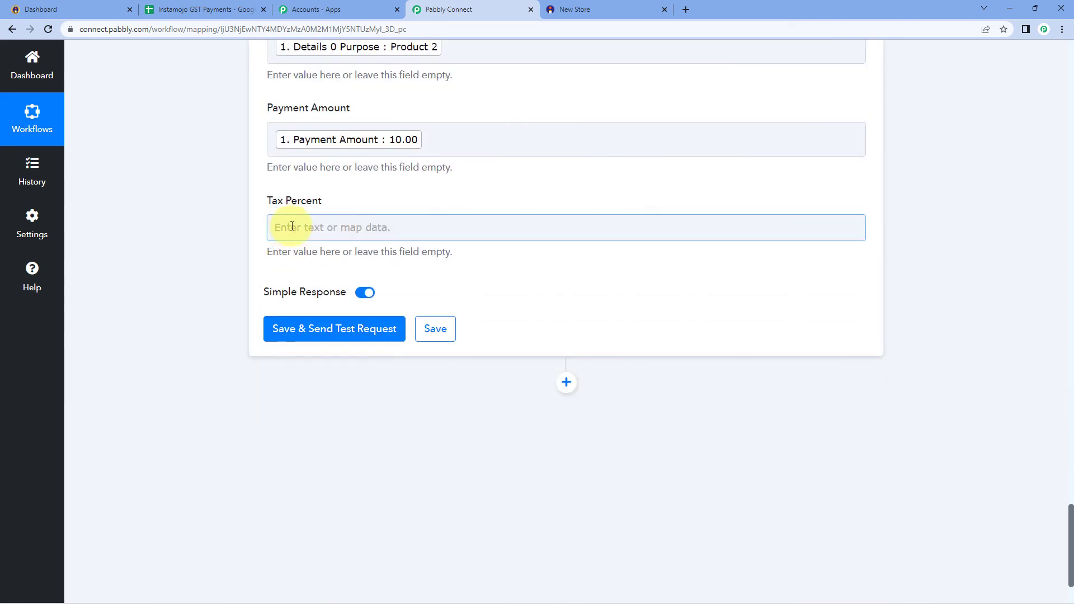
scroll(279, 252, down, 2)
click(304, 272)
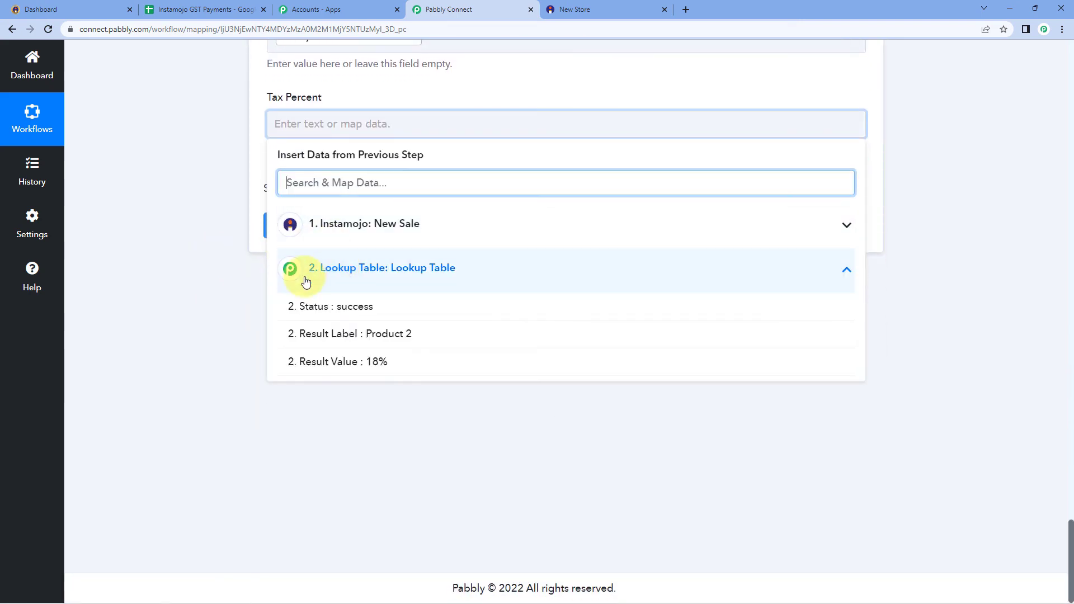
click(317, 363)
click(212, 291)
scroll(212, 290, up, 2)
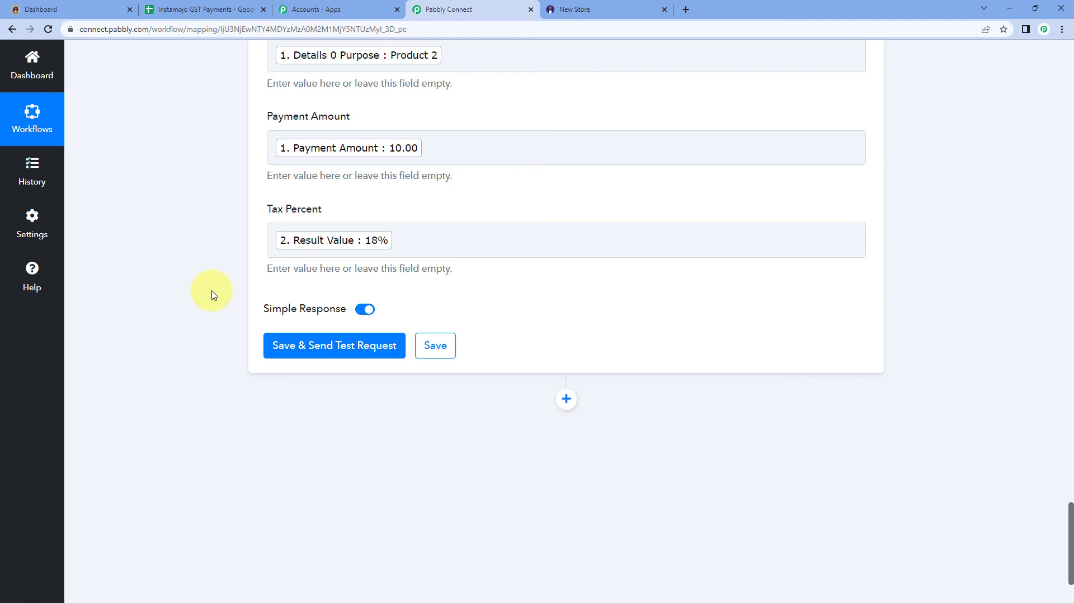
scroll(211, 290, up, 10)
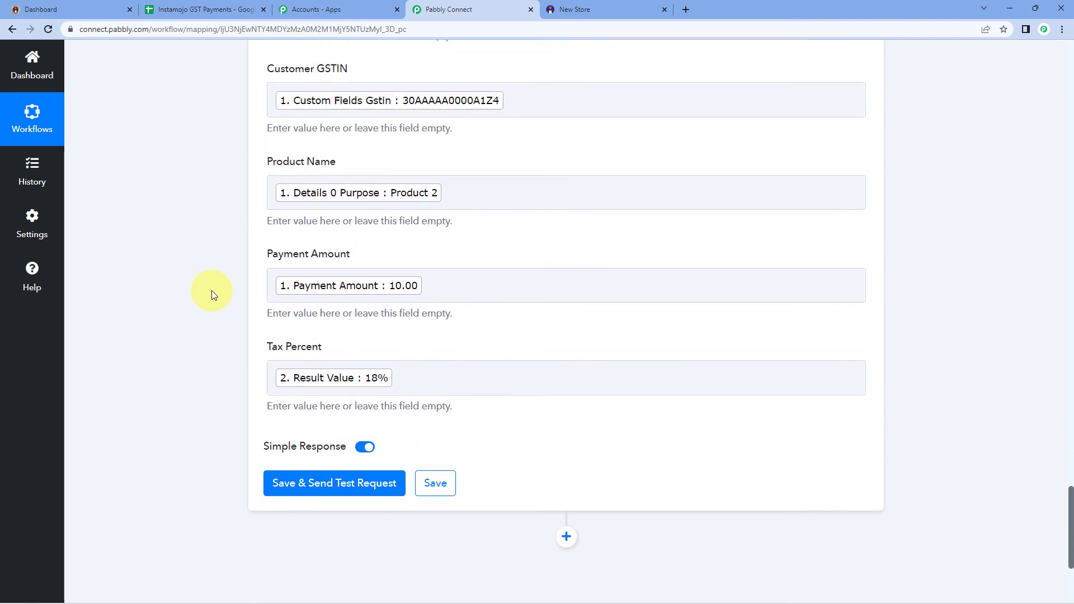
scroll(170, 293, up, 3)
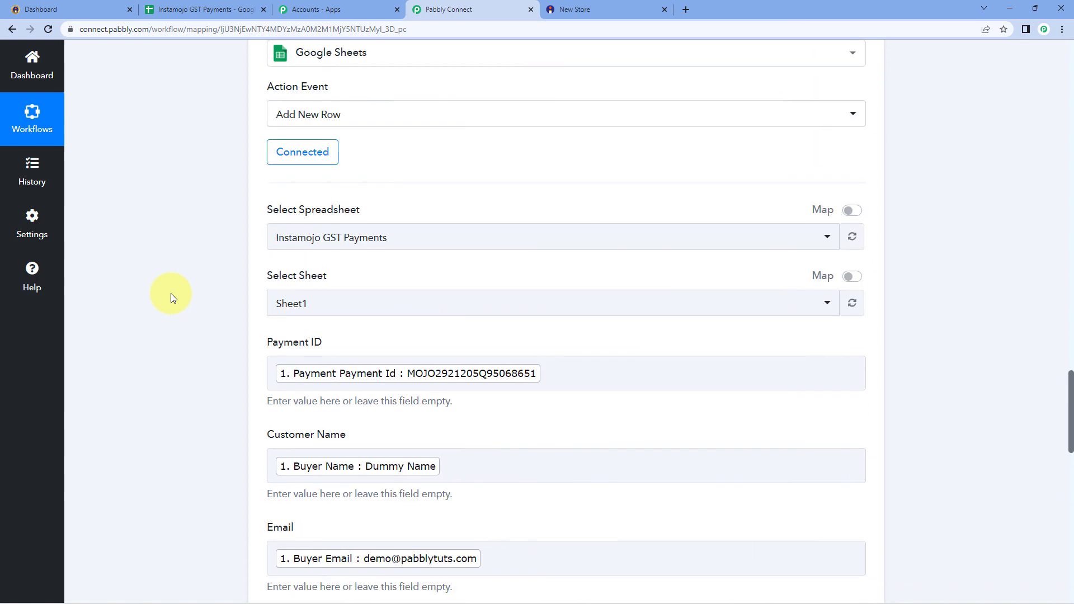
scroll(172, 291, down, 12)
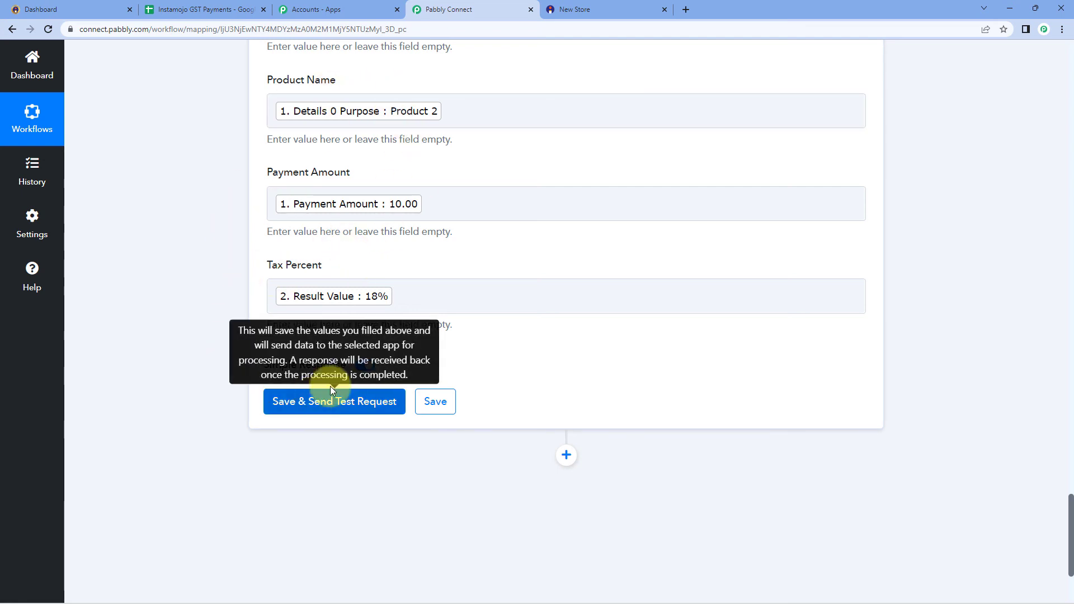
Save and send a test row, confirming UpdatedRange Sheet1!A2:I2 and UpdatedRows 1
click(313, 398)
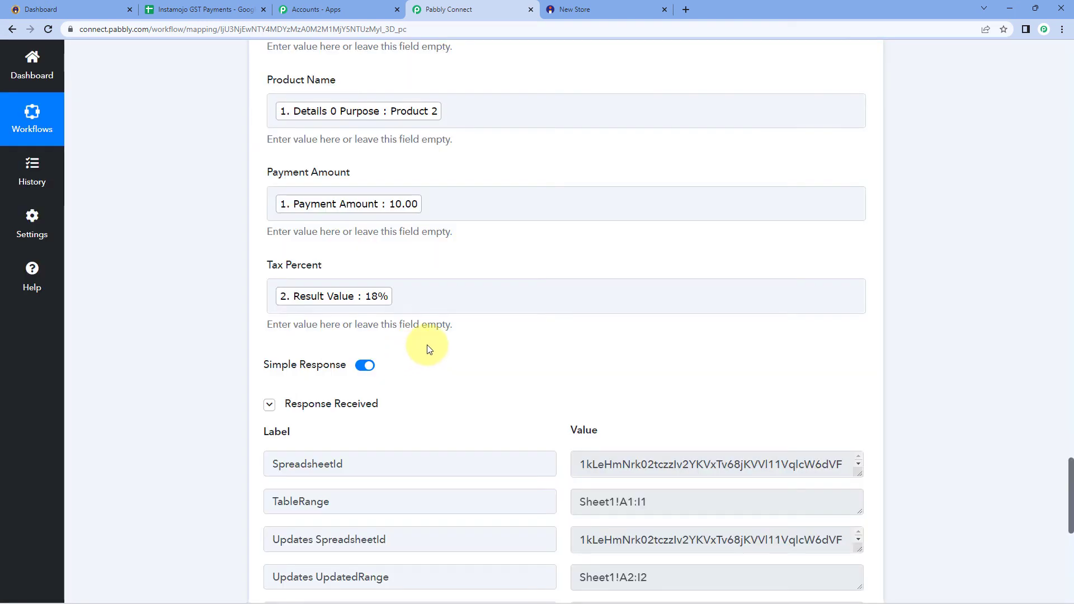
scroll(427, 344, down, 2)
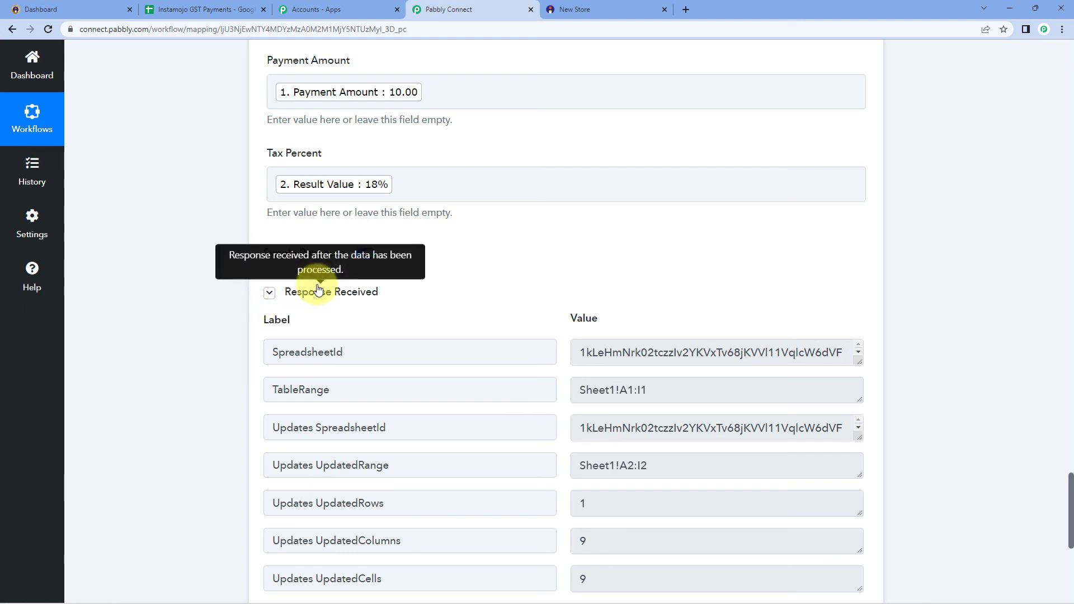
scroll(411, 293, down, 1)
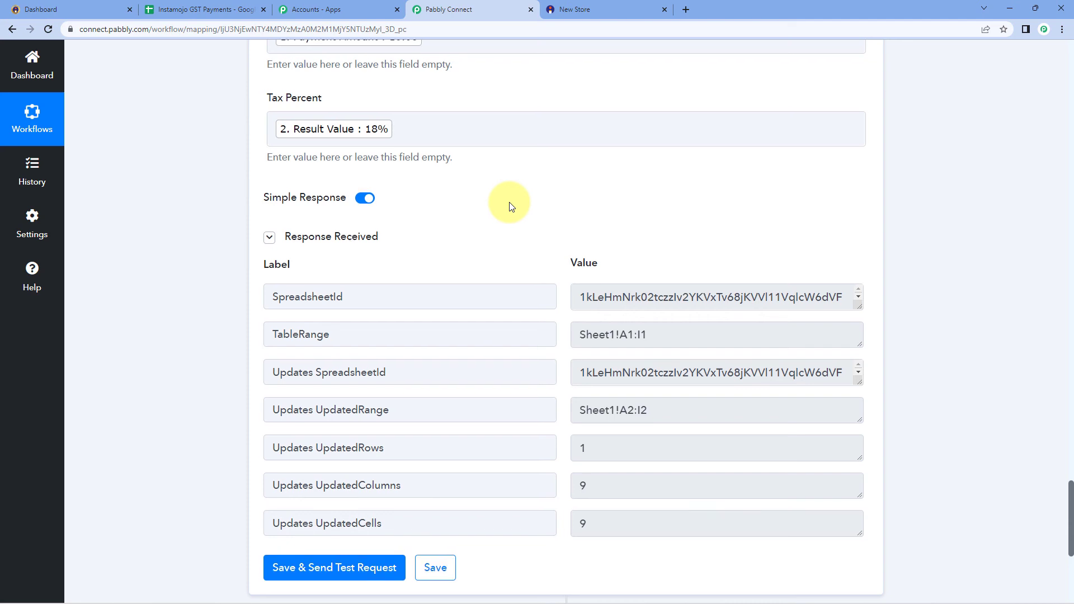
scroll(509, 203, up, 3)
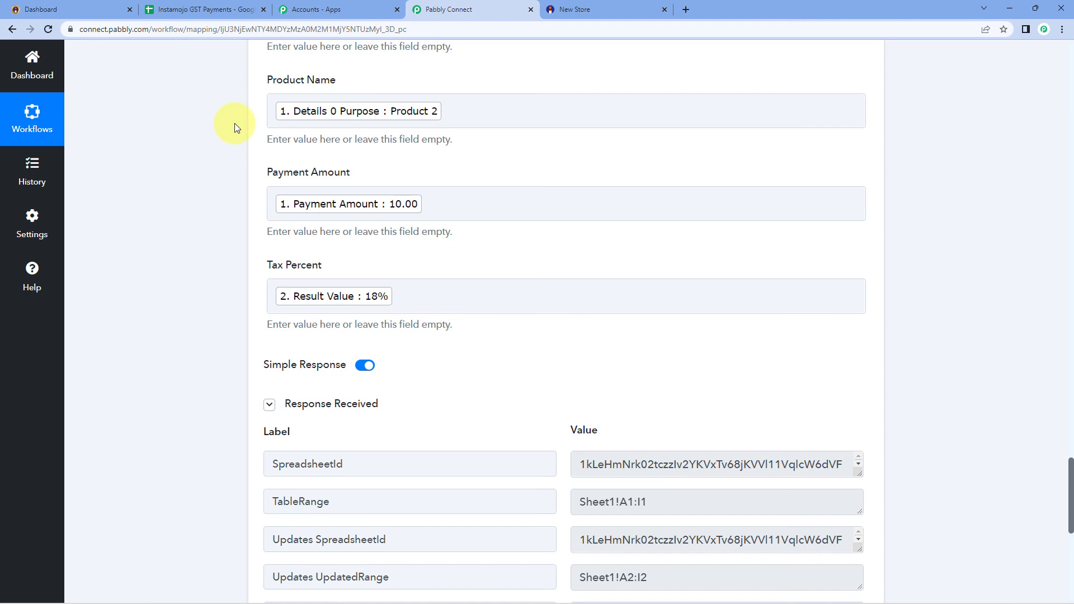
click(190, 11)
Check row 2's Payment ID, customer name, email, mobile and address in A2–E2
click(296, 194)
click(88, 191)
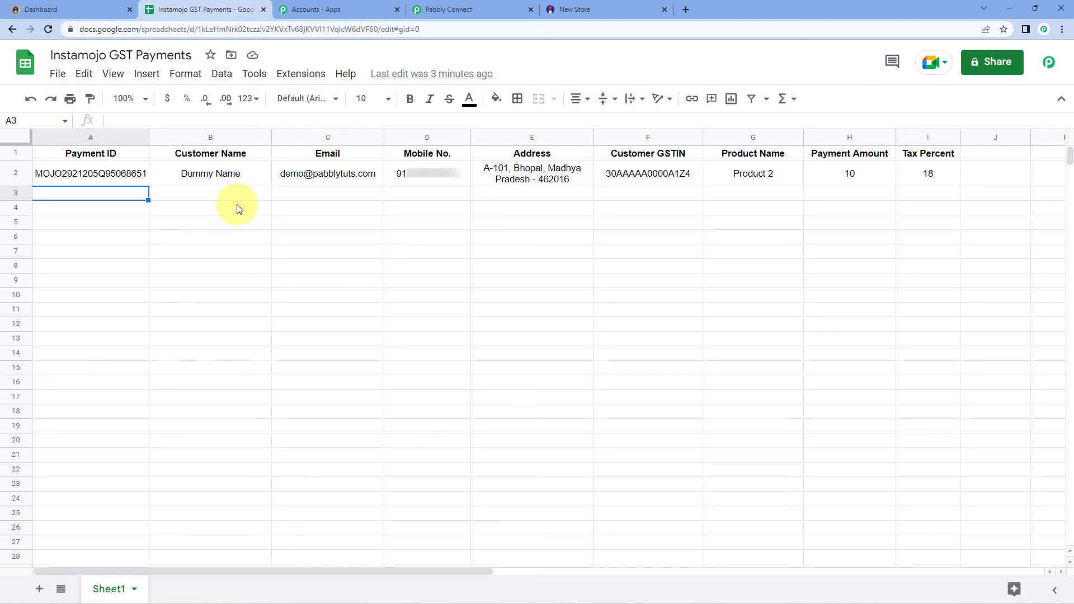
click(115, 174)
click(219, 175)
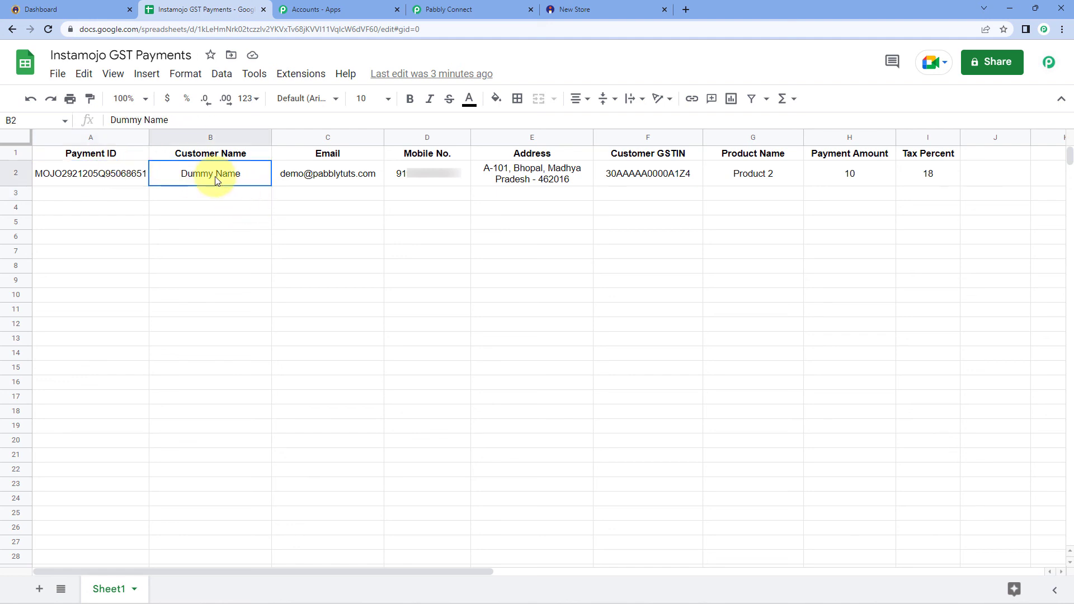
click(347, 175)
click(446, 175)
click(539, 176)
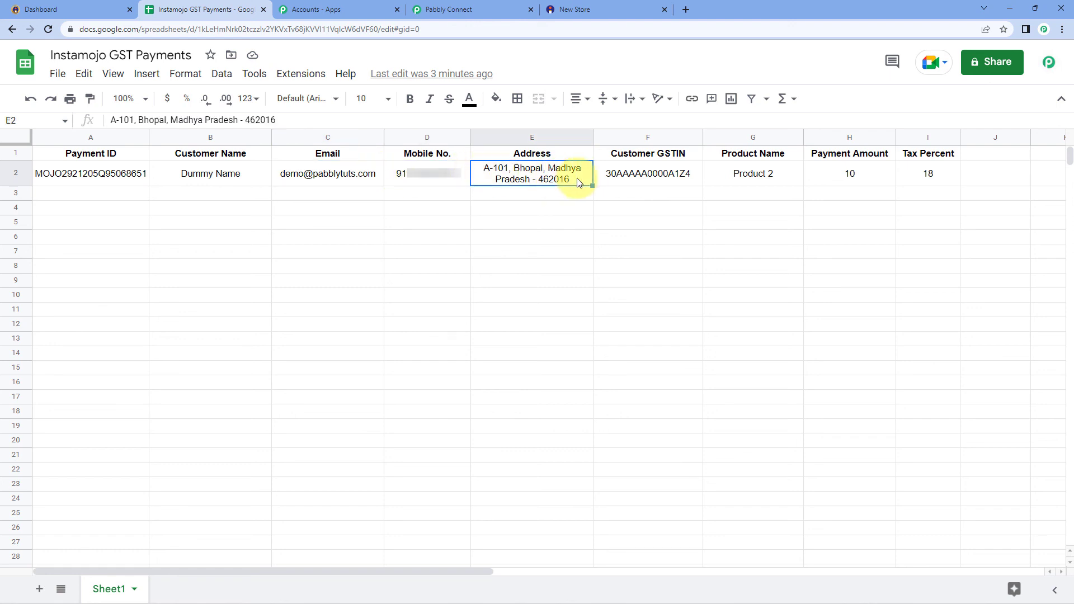
Verify F2–I2 hold the GSTIN, Product 2, payment amount and Tax Percent 18
click(652, 177)
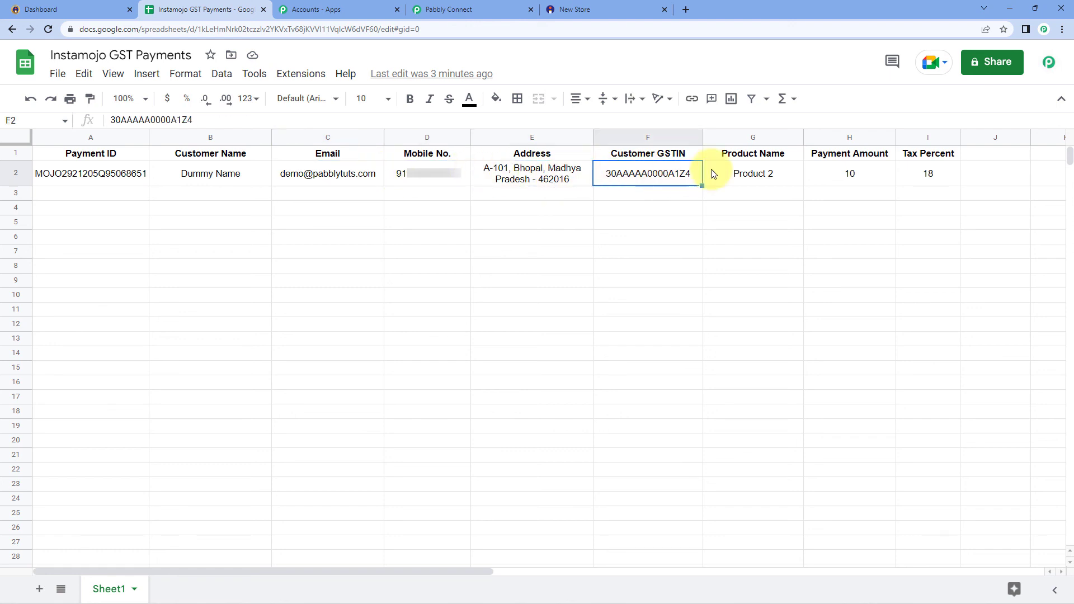
click(754, 173)
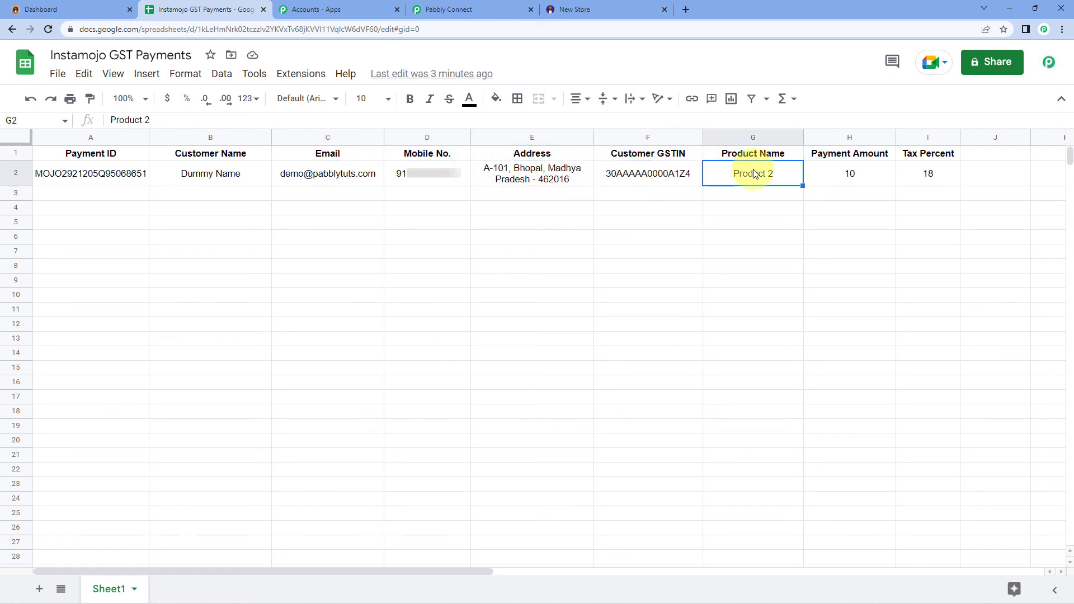
click(875, 173)
click(937, 178)
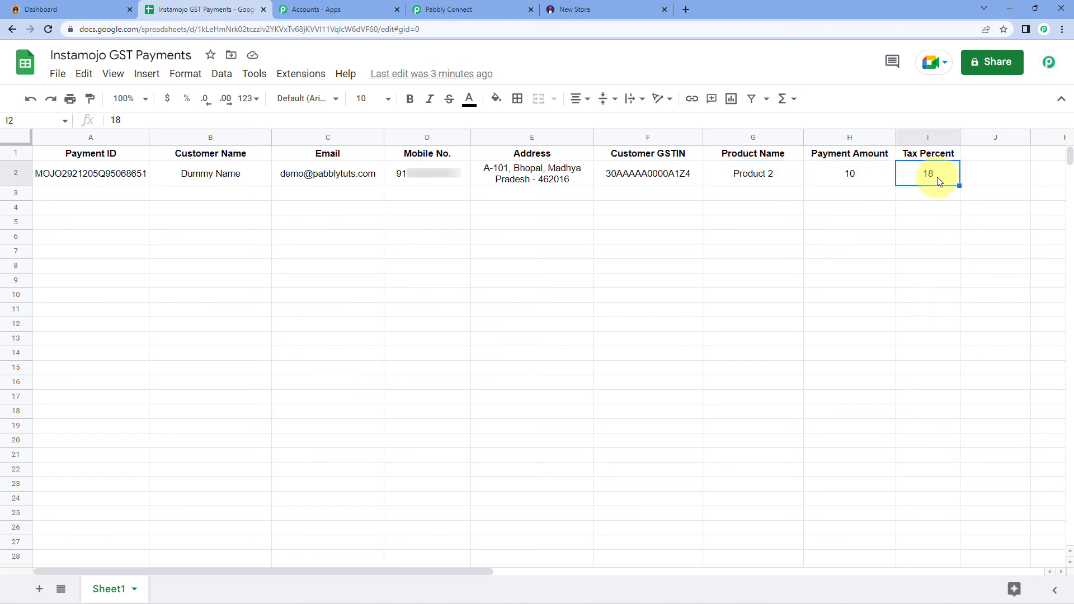
click(788, 174)
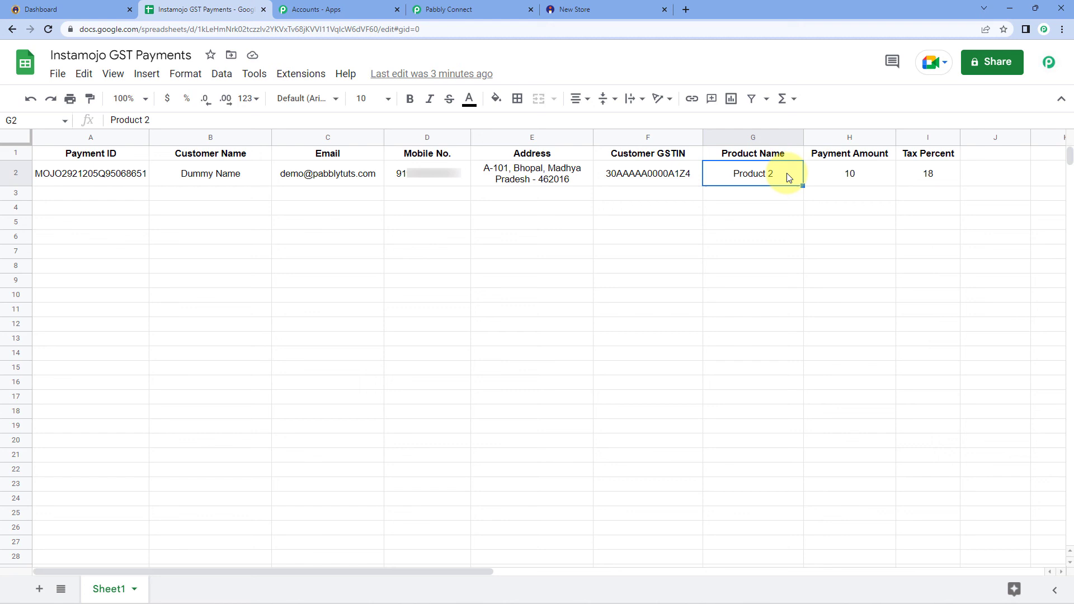
click(942, 174)
click(631, 206)
click(143, 199)
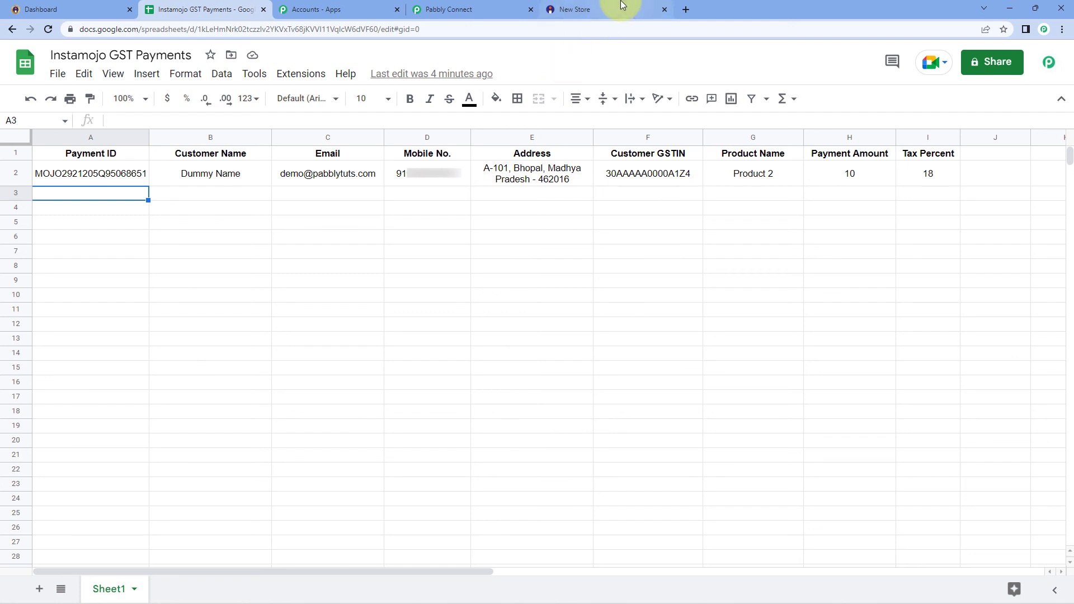
click(483, 4)
Collapse the Google Sheets Add New Row and Instamojo New Sale step cards
scroll(803, 201, up, 15)
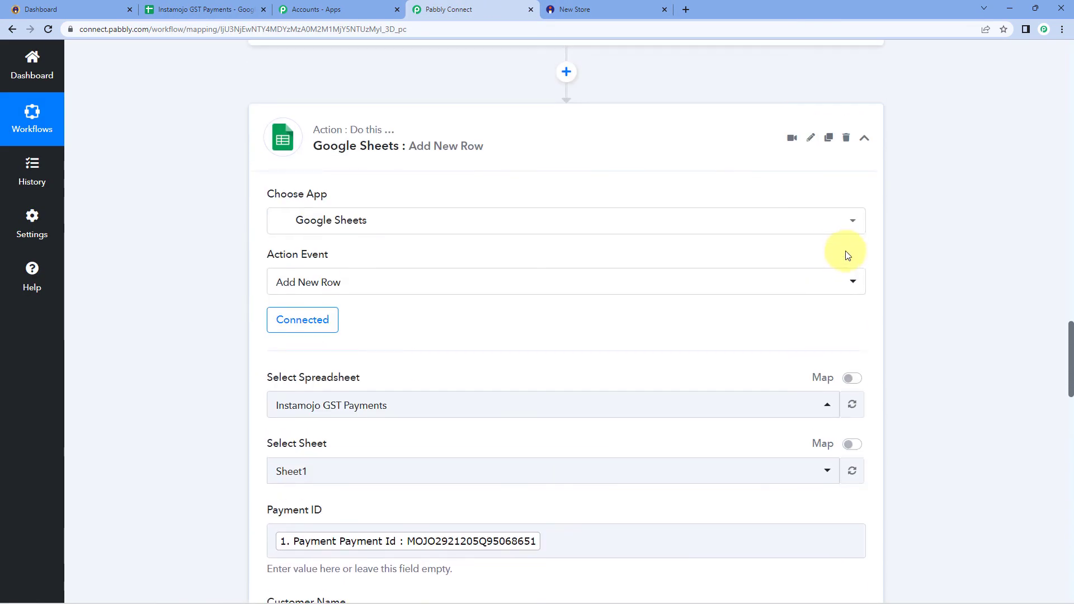
click(876, 154)
scroll(887, 185, up, 20)
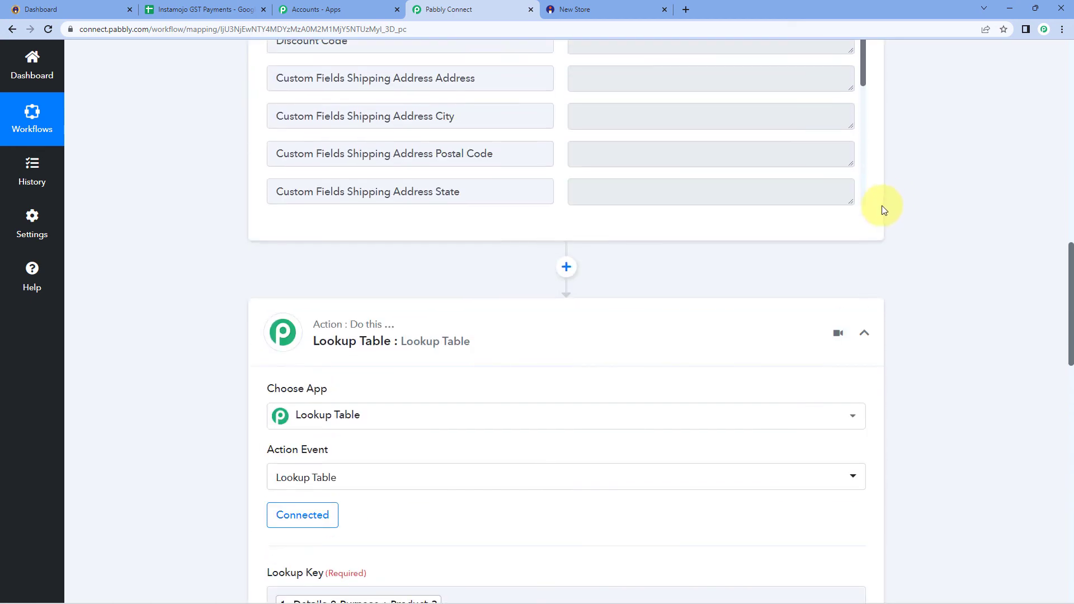
scroll(926, 312, up, 15)
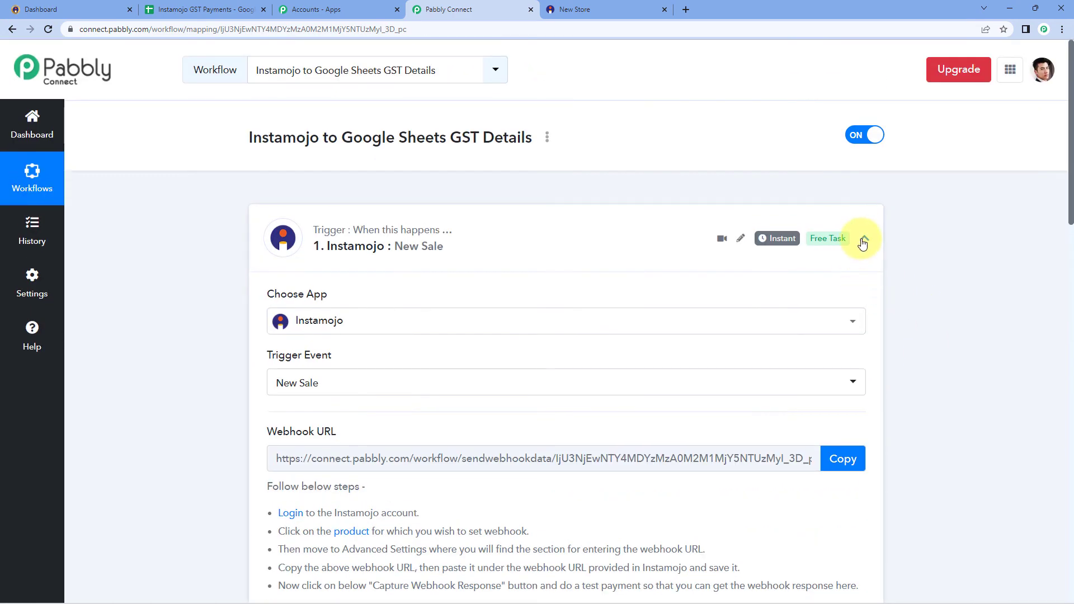
click(864, 238)
Expand the Lookup Table step to review its settings, then collapse it again
scroll(191, 283, down, 1)
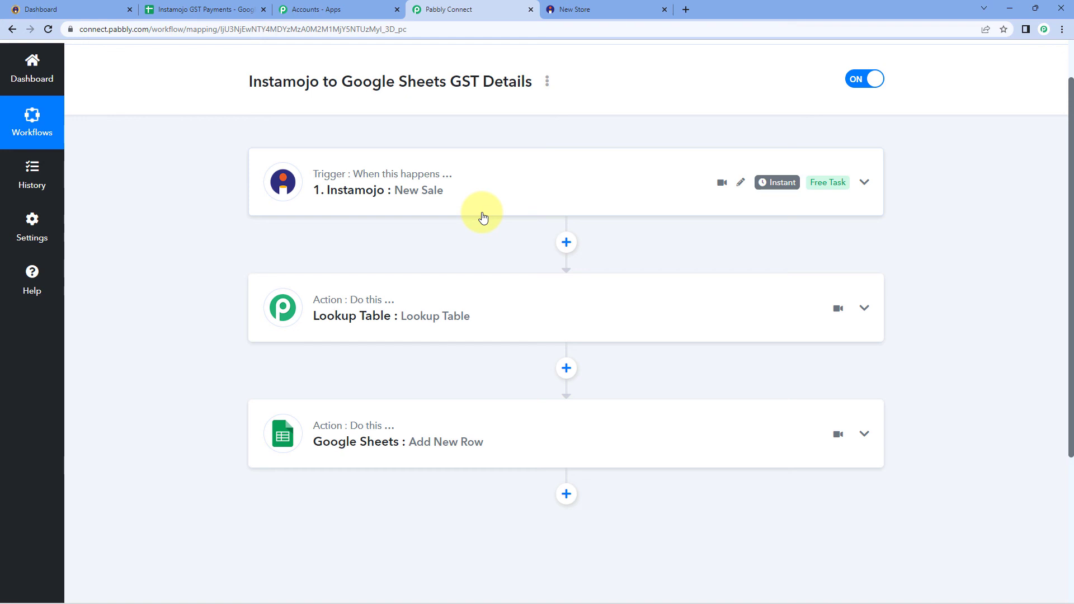
scroll(341, 283, down, 1)
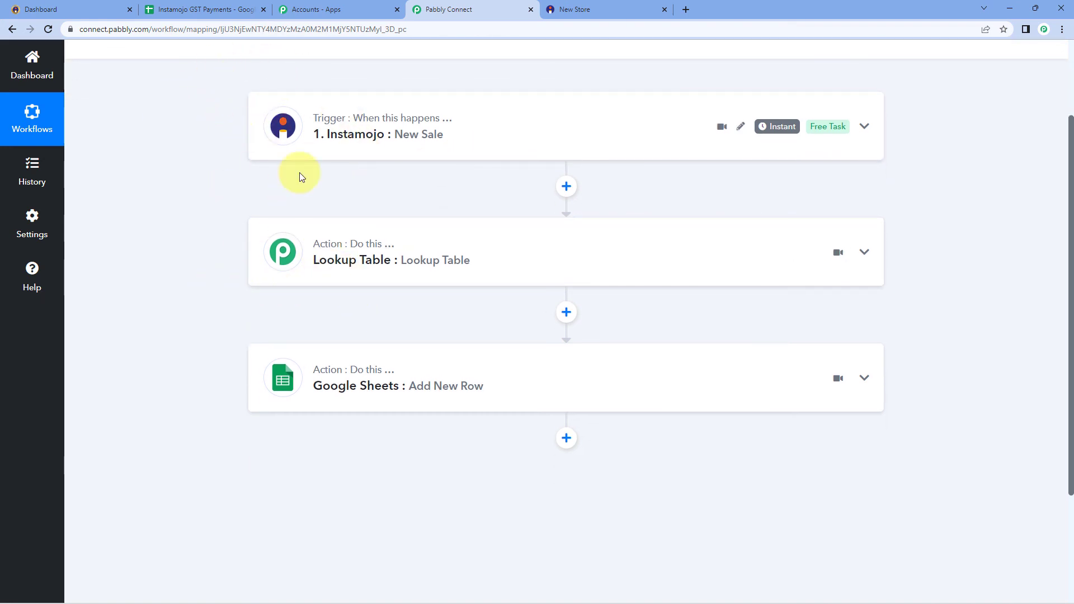
click(379, 263)
scroll(233, 283, down, 2)
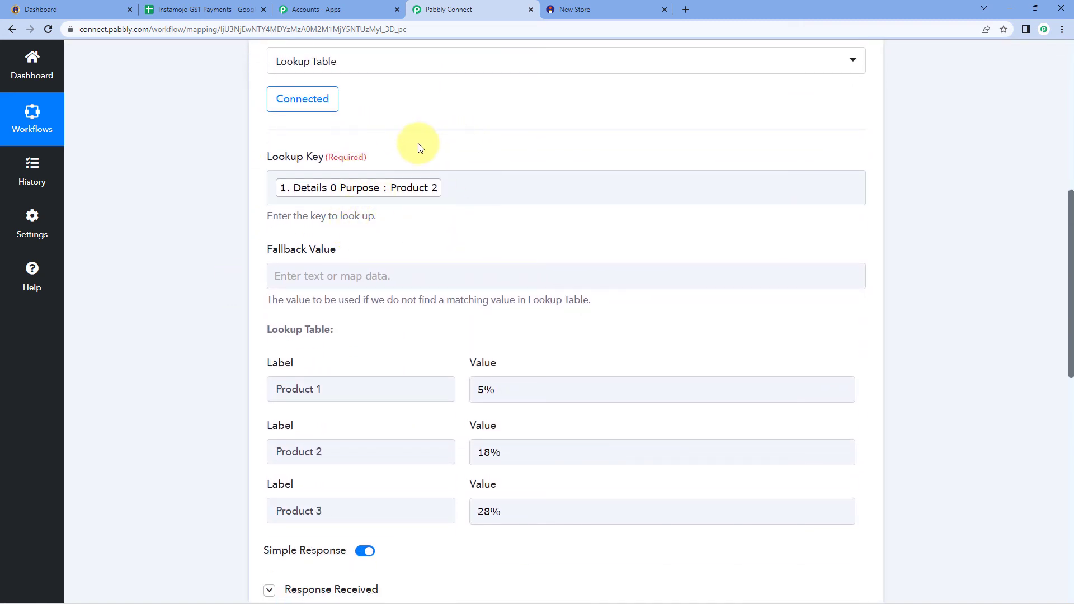
scroll(412, 149, down, 1)
scroll(378, 179, down, 2)
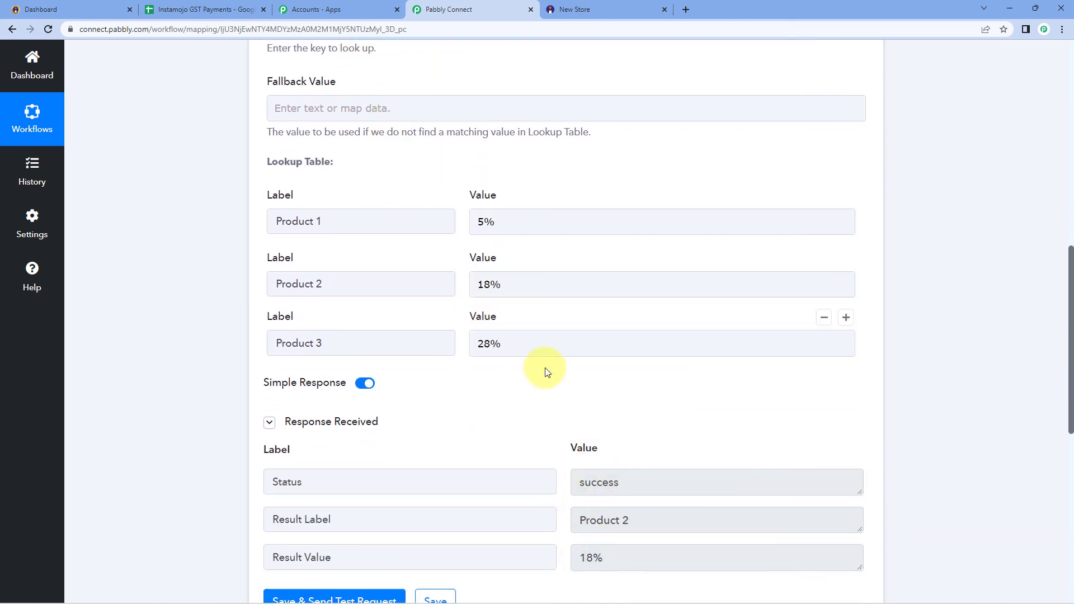
scroll(416, 183, up, 7)
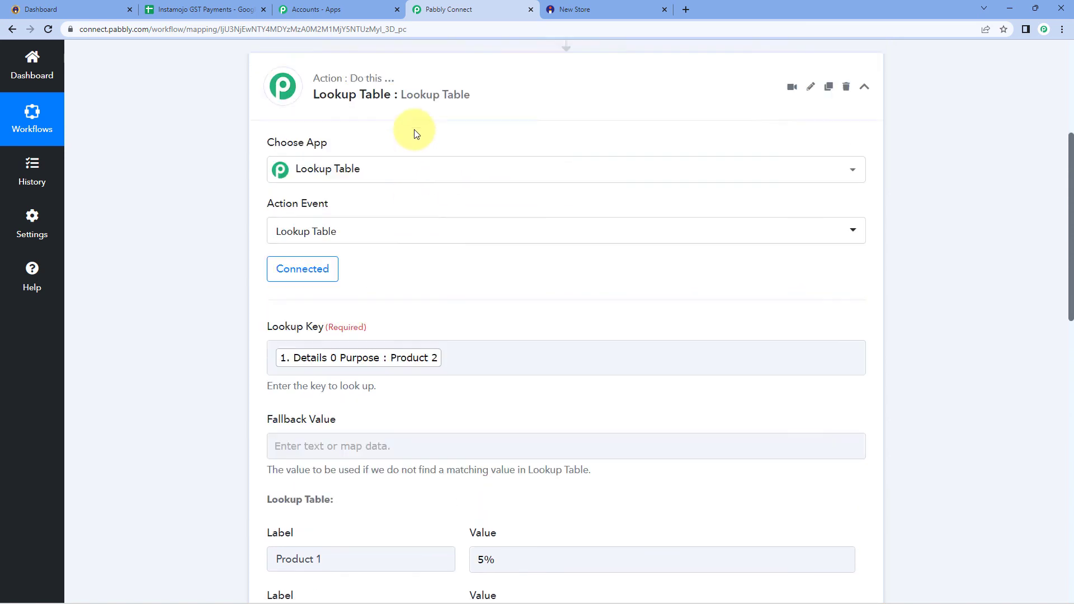
click(421, 212)
scroll(327, 108, up, 1)
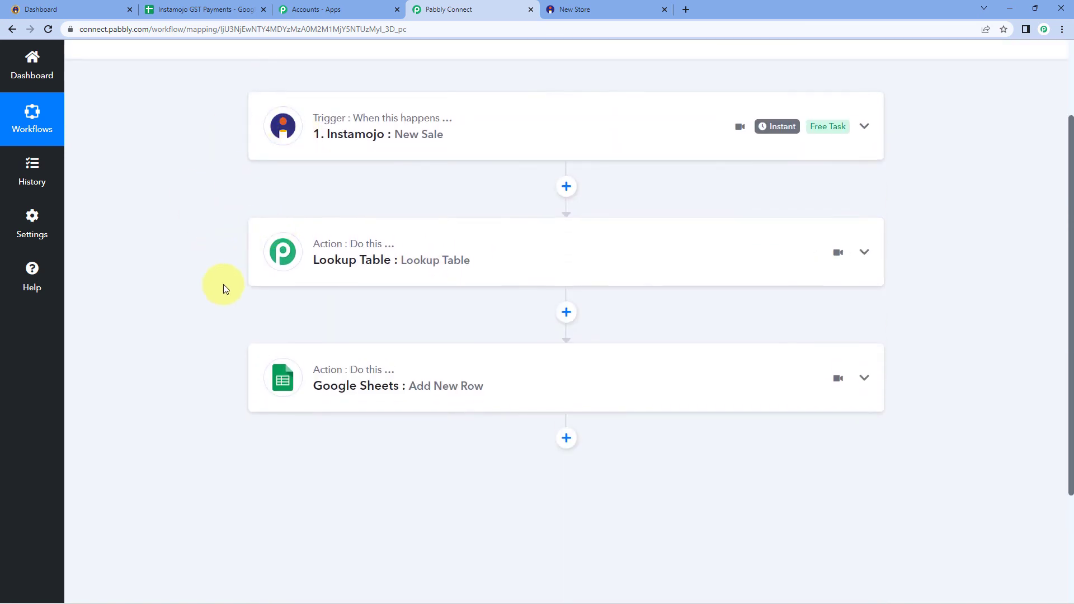
scroll(512, 324, up, 2)
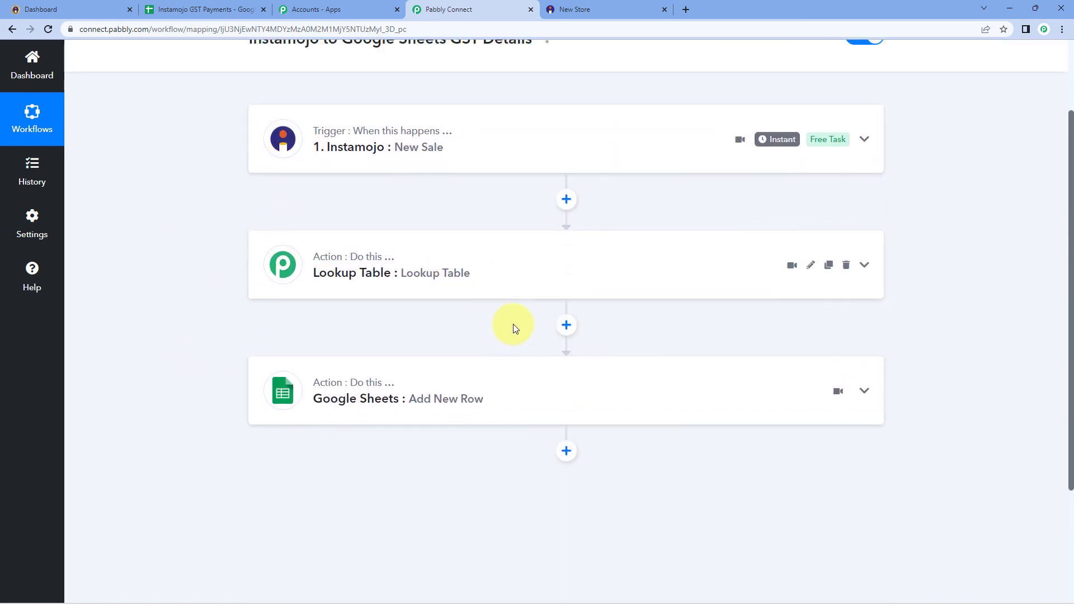